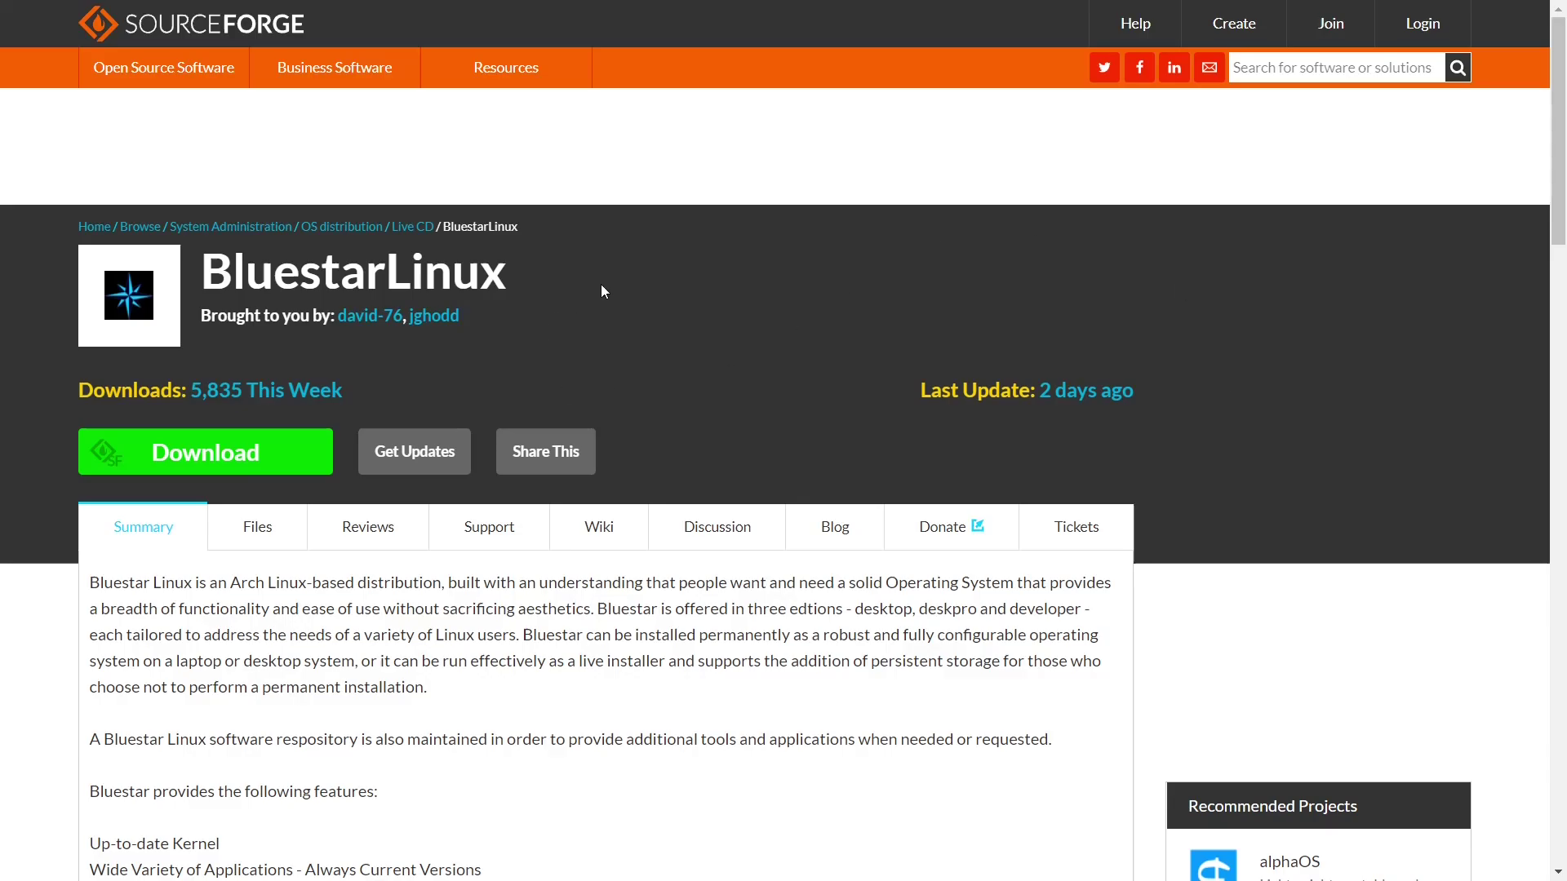
{"action": "scroll", "coordinate": [600, 284], "scroll_direction": "down", "scroll_amount": 2}
{"action": "scroll", "coordinate": [568, 262], "scroll_direction": "up", "scroll_amount": 2}
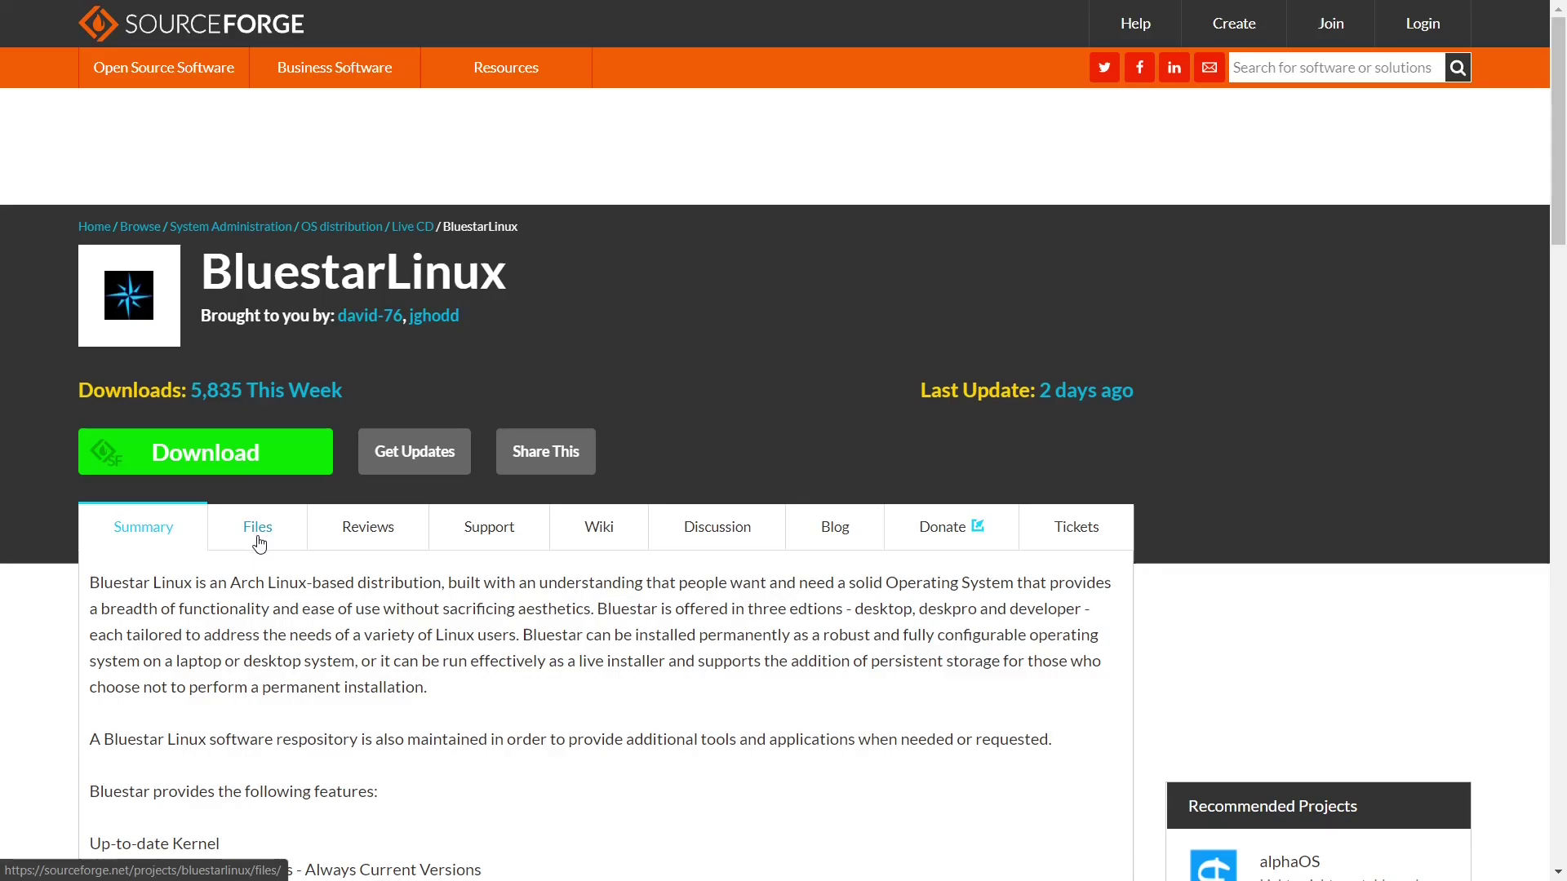
{"action": "scroll", "coordinate": [257, 539], "scroll_direction": "down", "scroll_amount": 2}
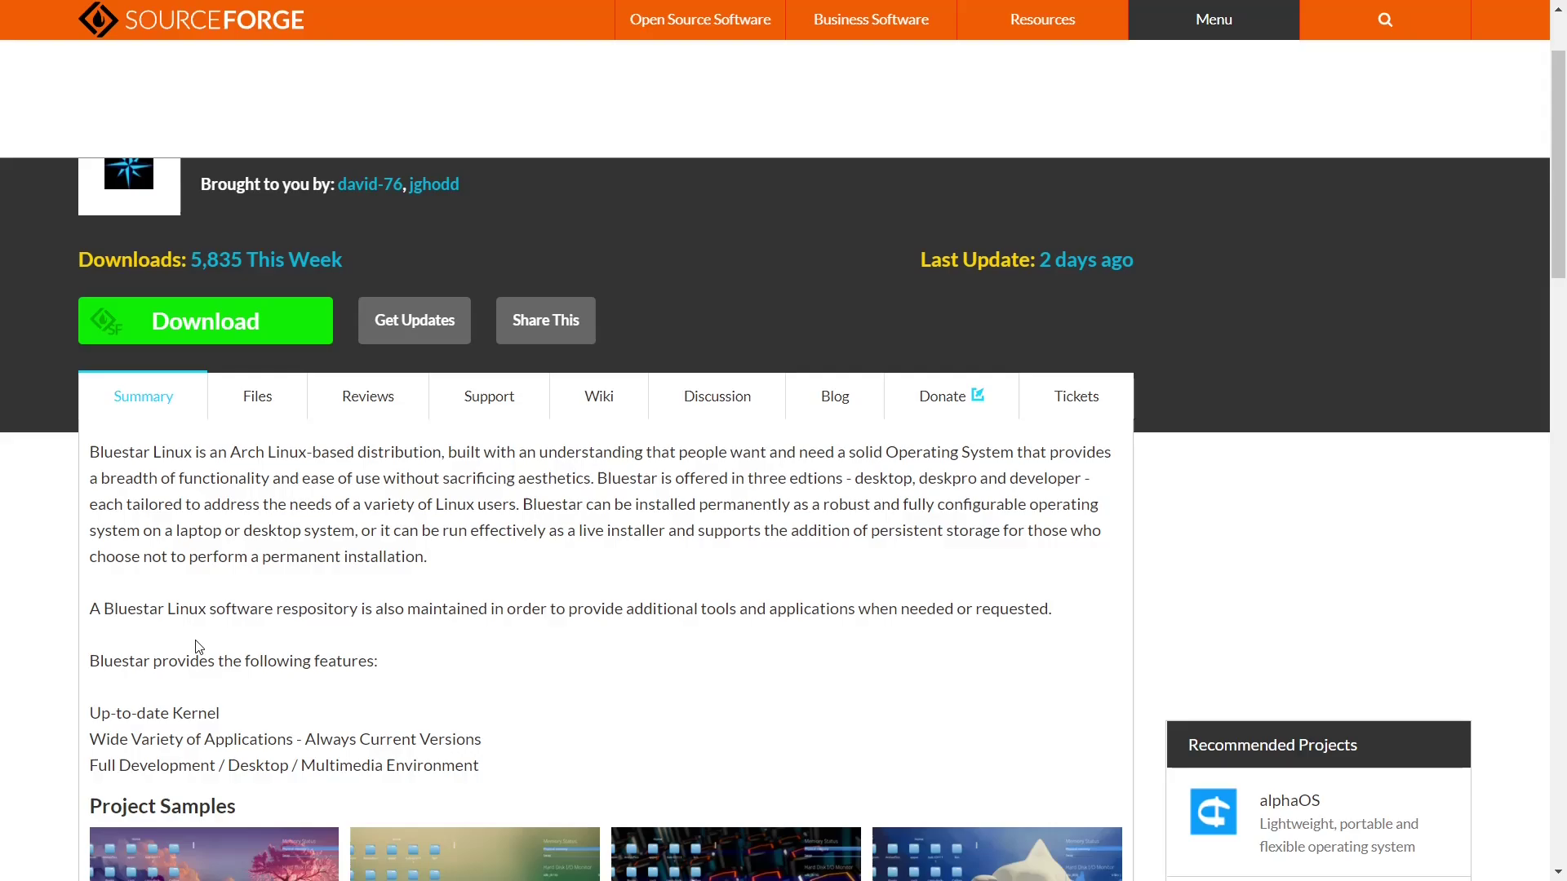
{"action": "scroll", "coordinate": [196, 644], "scroll_direction": "down", "scroll_amount": 5}
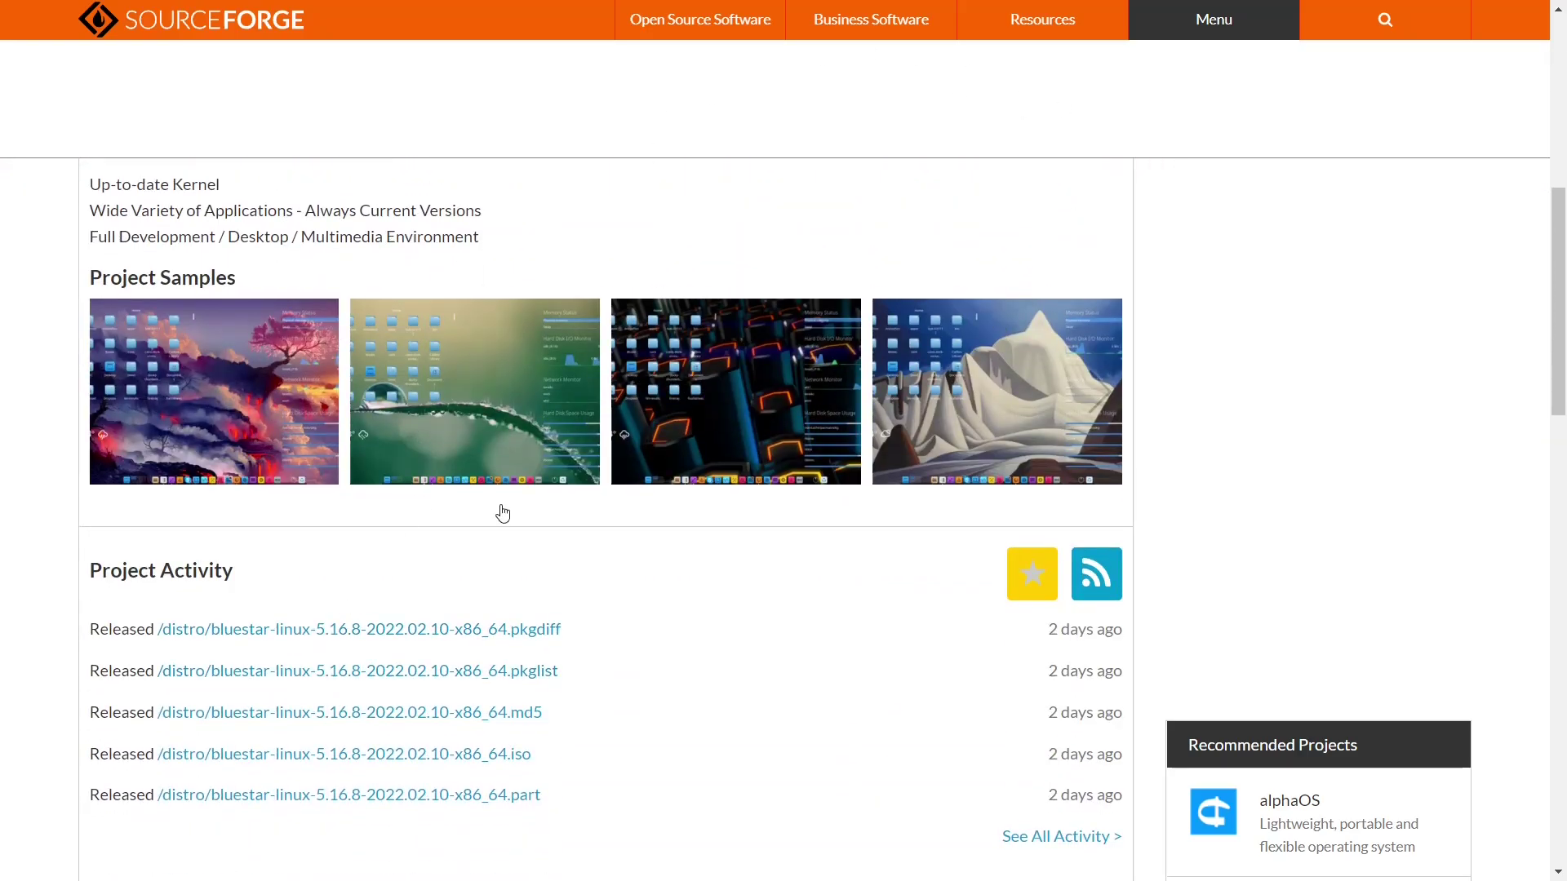
{"action": "scroll", "coordinate": [568, 605], "scroll_direction": "up", "scroll_amount": 8}
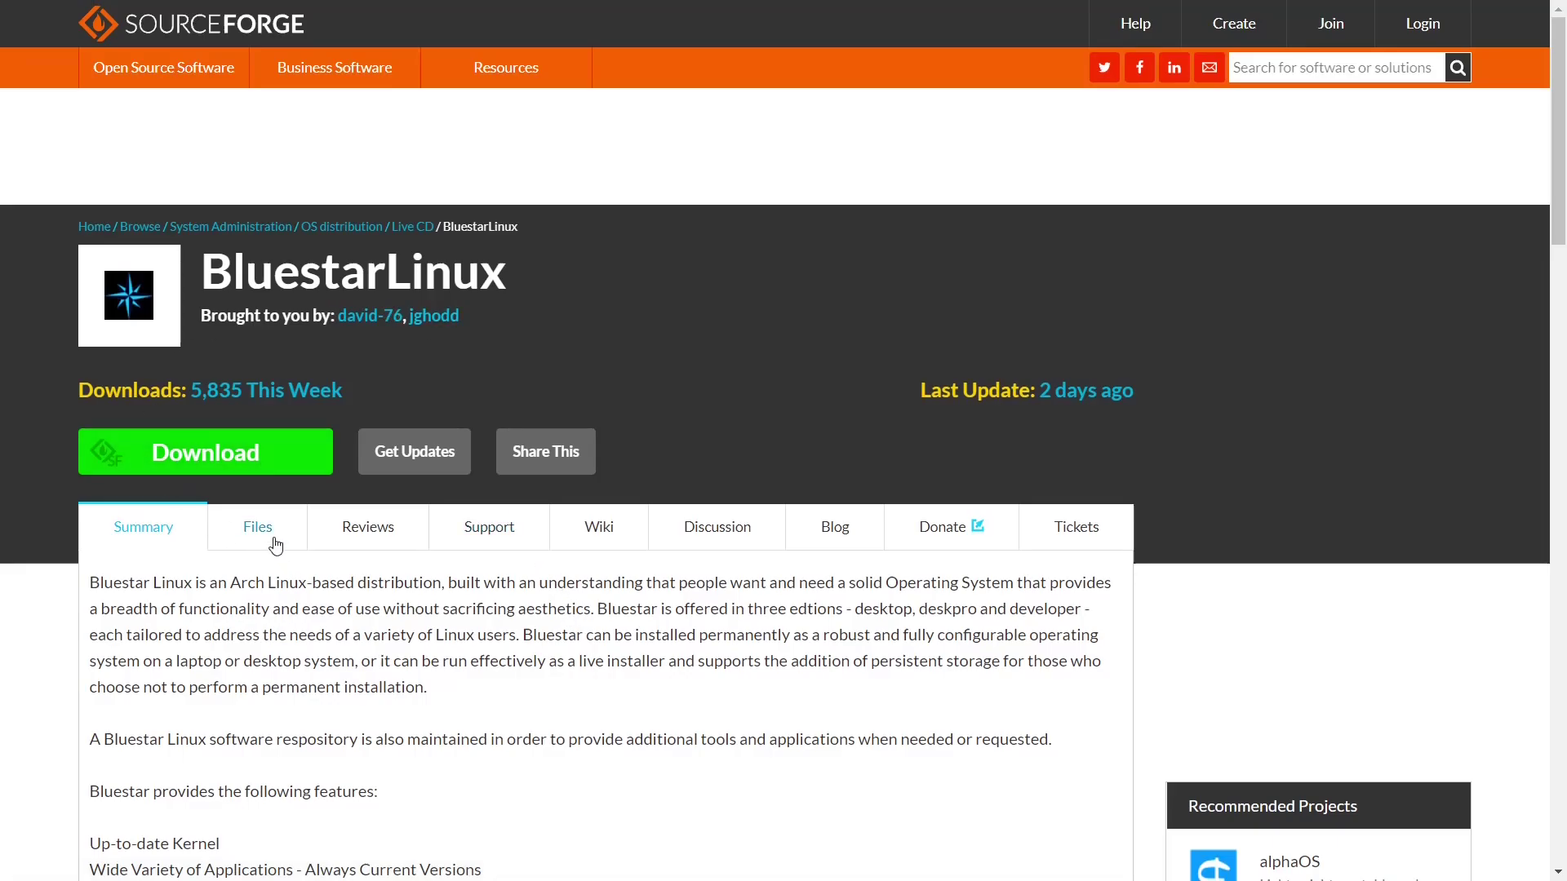
Browse the BluestarLinux distro folder in SourceForge's Files, listing the bluestar-linux 5.16.8 iso release files.
{"action": "left_click", "coordinate": [269, 532]}
{"action": "scroll", "coordinate": [268, 534], "scroll_direction": "down", "scroll_amount": 2}
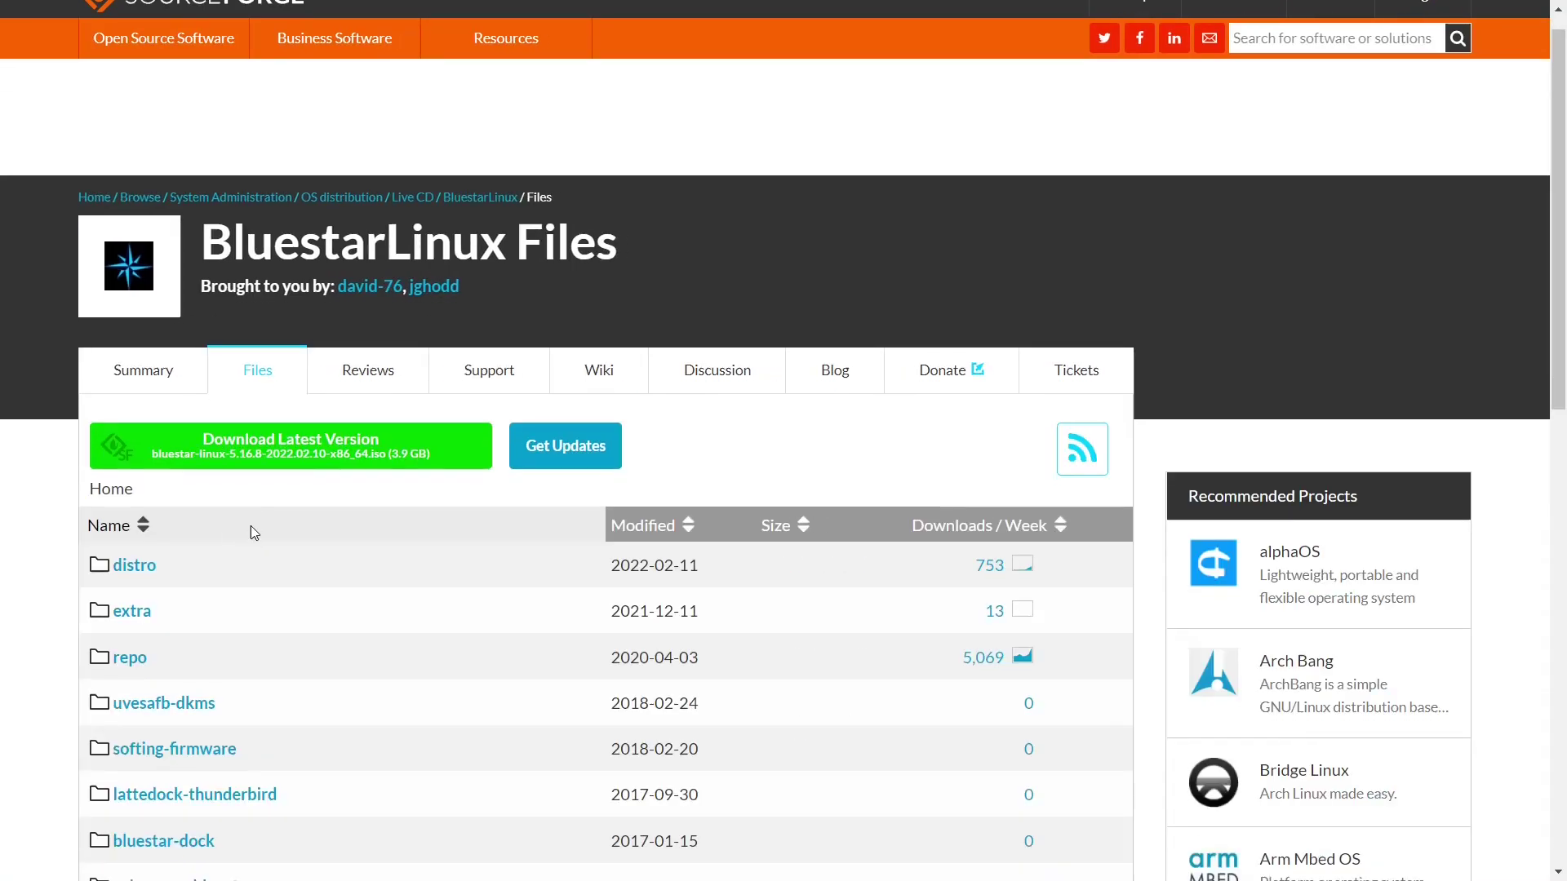
{"action": "left_click", "coordinate": [136, 465]}
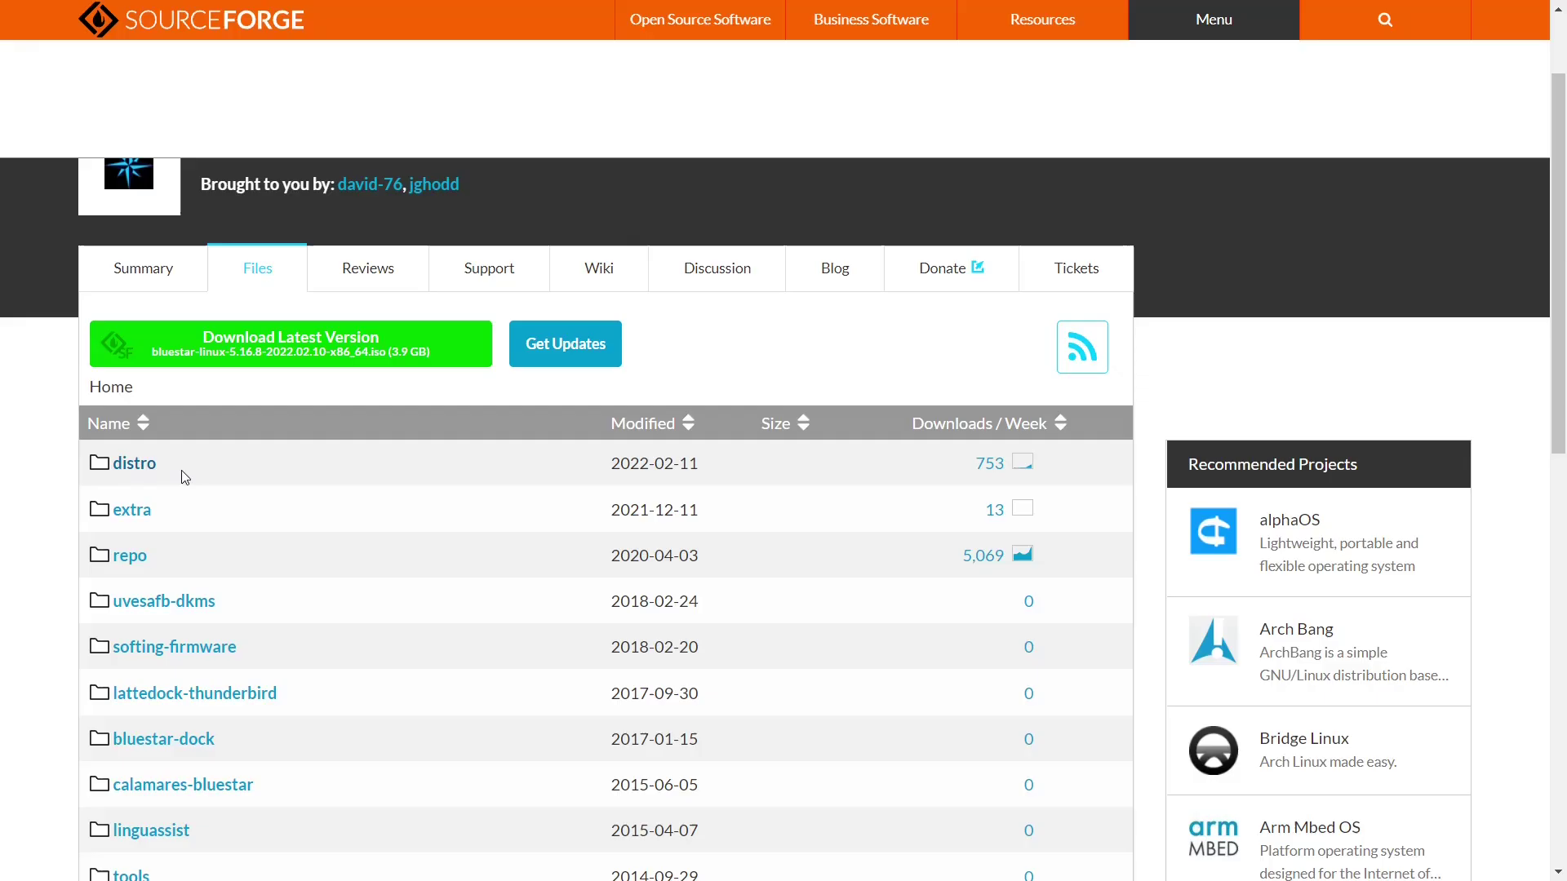
{"action": "scroll", "coordinate": [522, 326], "scroll_direction": "down", "scroll_amount": 6}
{"action": "scroll", "coordinate": [433, 408], "scroll_direction": "up", "scroll_amount": 6}
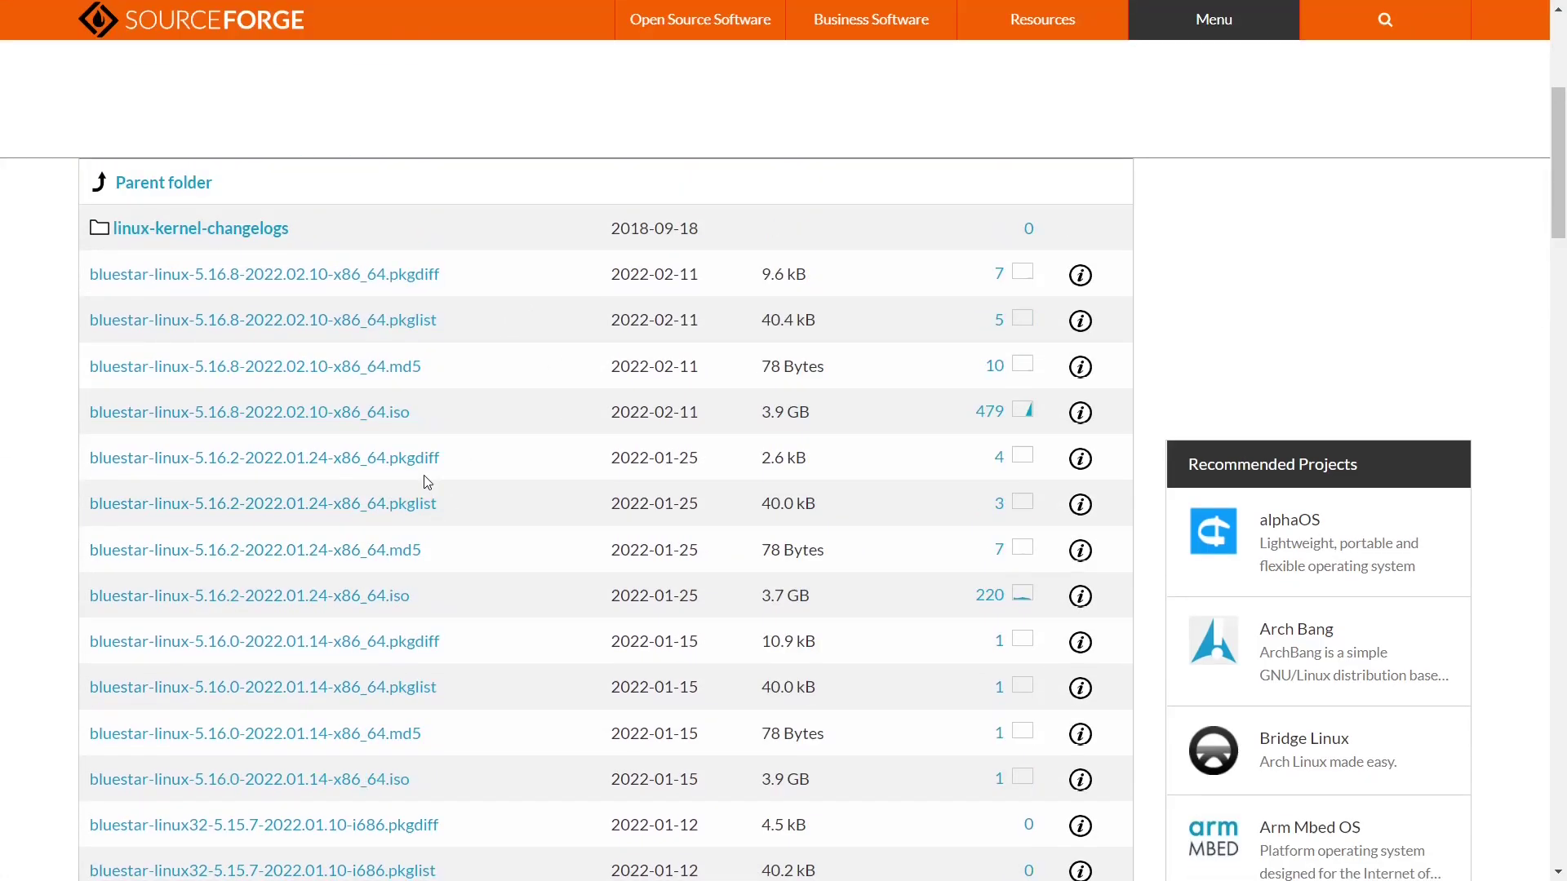
{"action": "scroll", "coordinate": [427, 475], "scroll_direction": "down", "scroll_amount": 3}
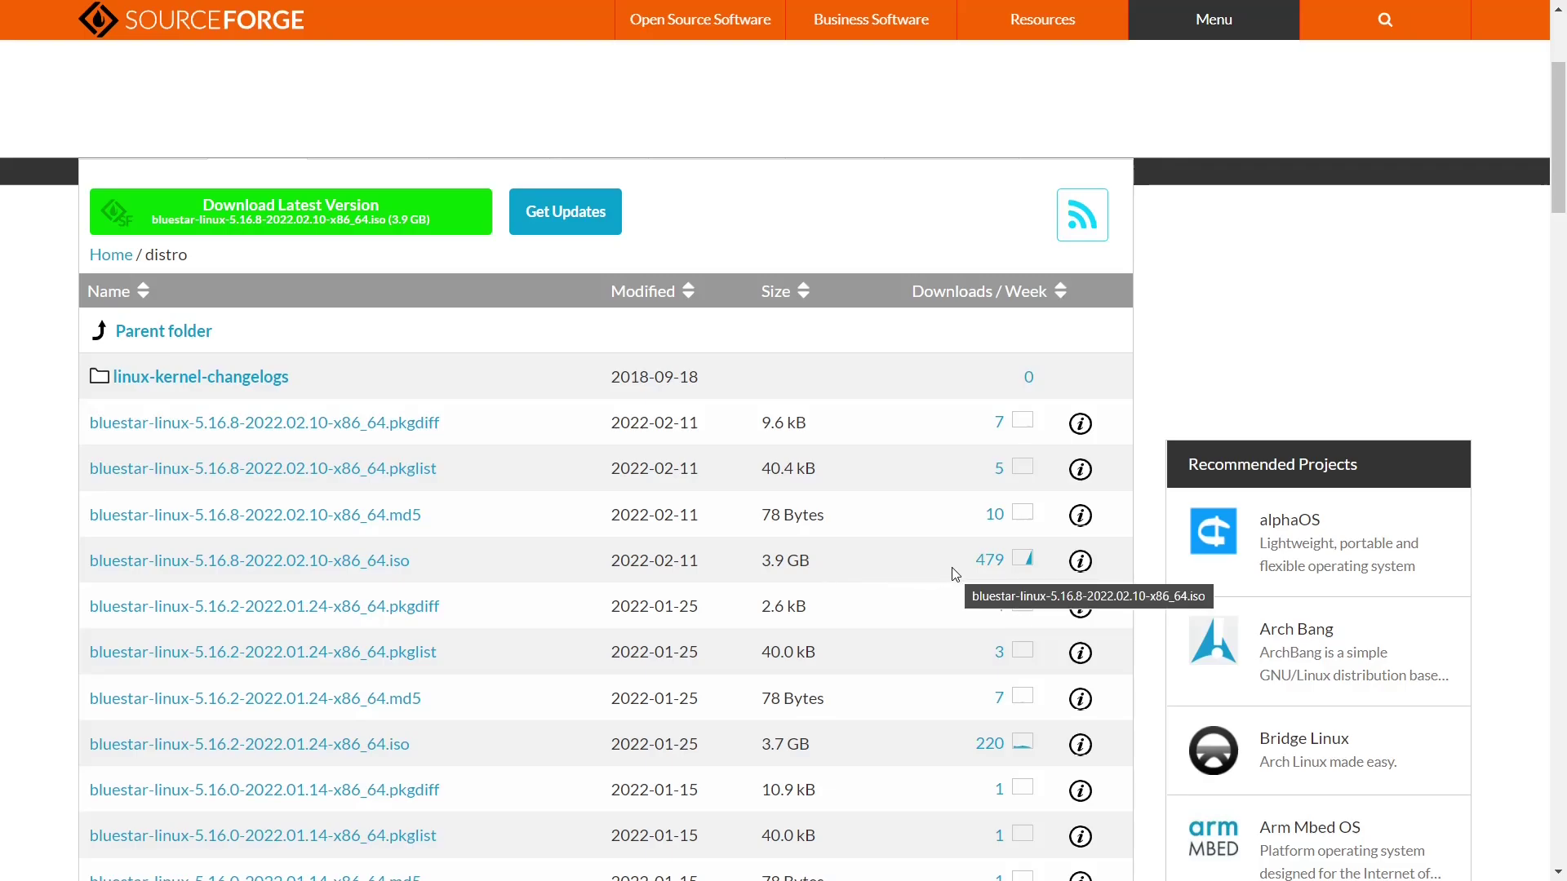
{"action": "scroll", "coordinate": [889, 537], "scroll_direction": "up", "scroll_amount": 3}
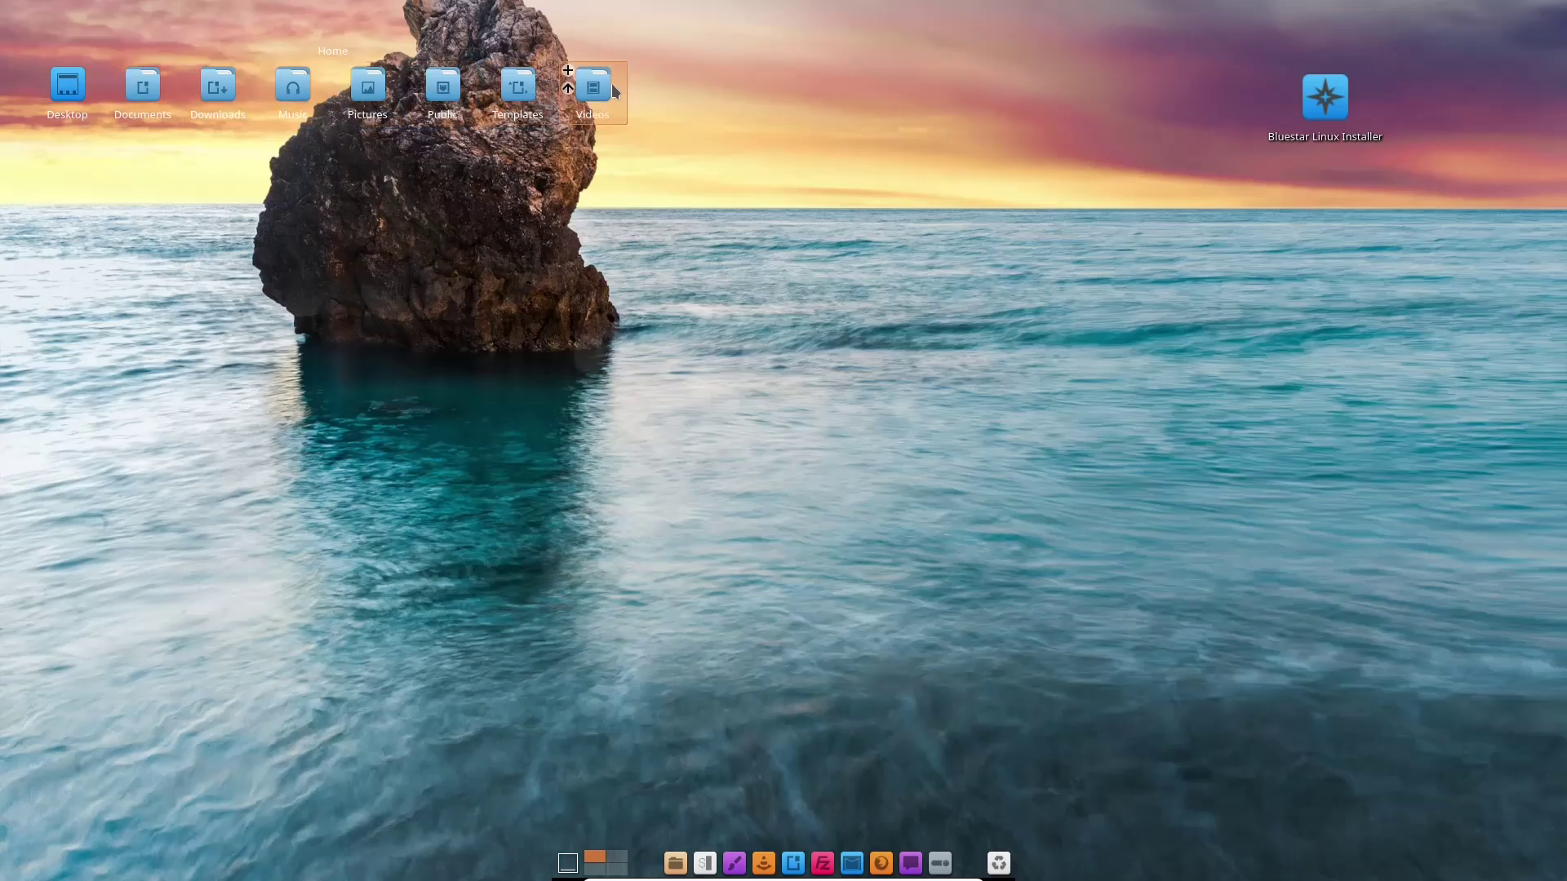
Select the Desktop folder shortcut and reveal the auto-hidden top panel with its clock and tray.
{"action": "left_click", "coordinate": [42, 70]}
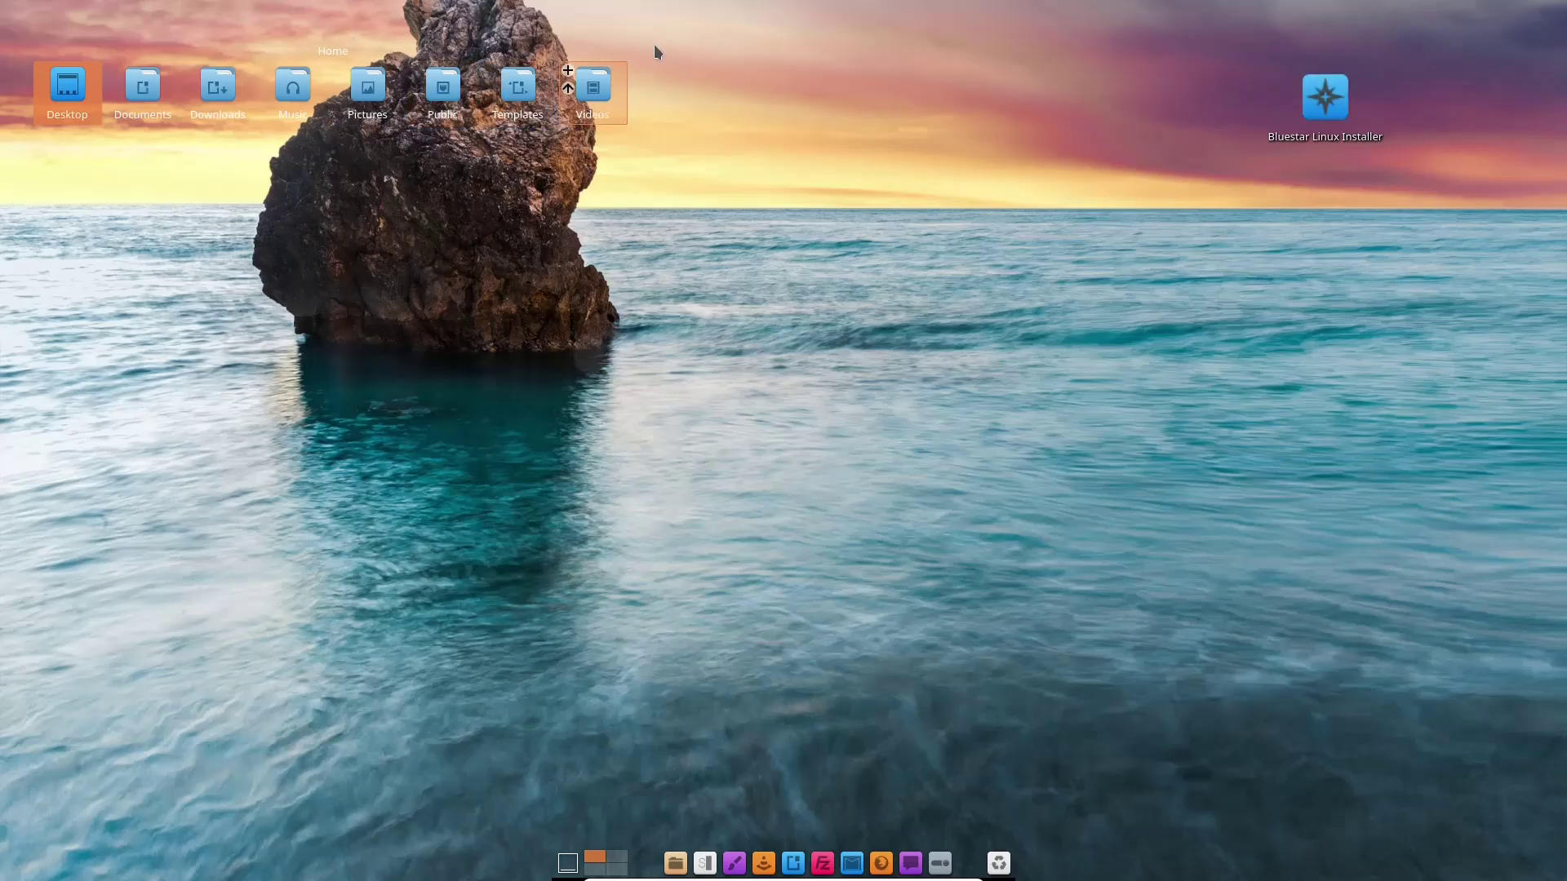
{"action": "mouse_move", "coordinate": [677, 7]}
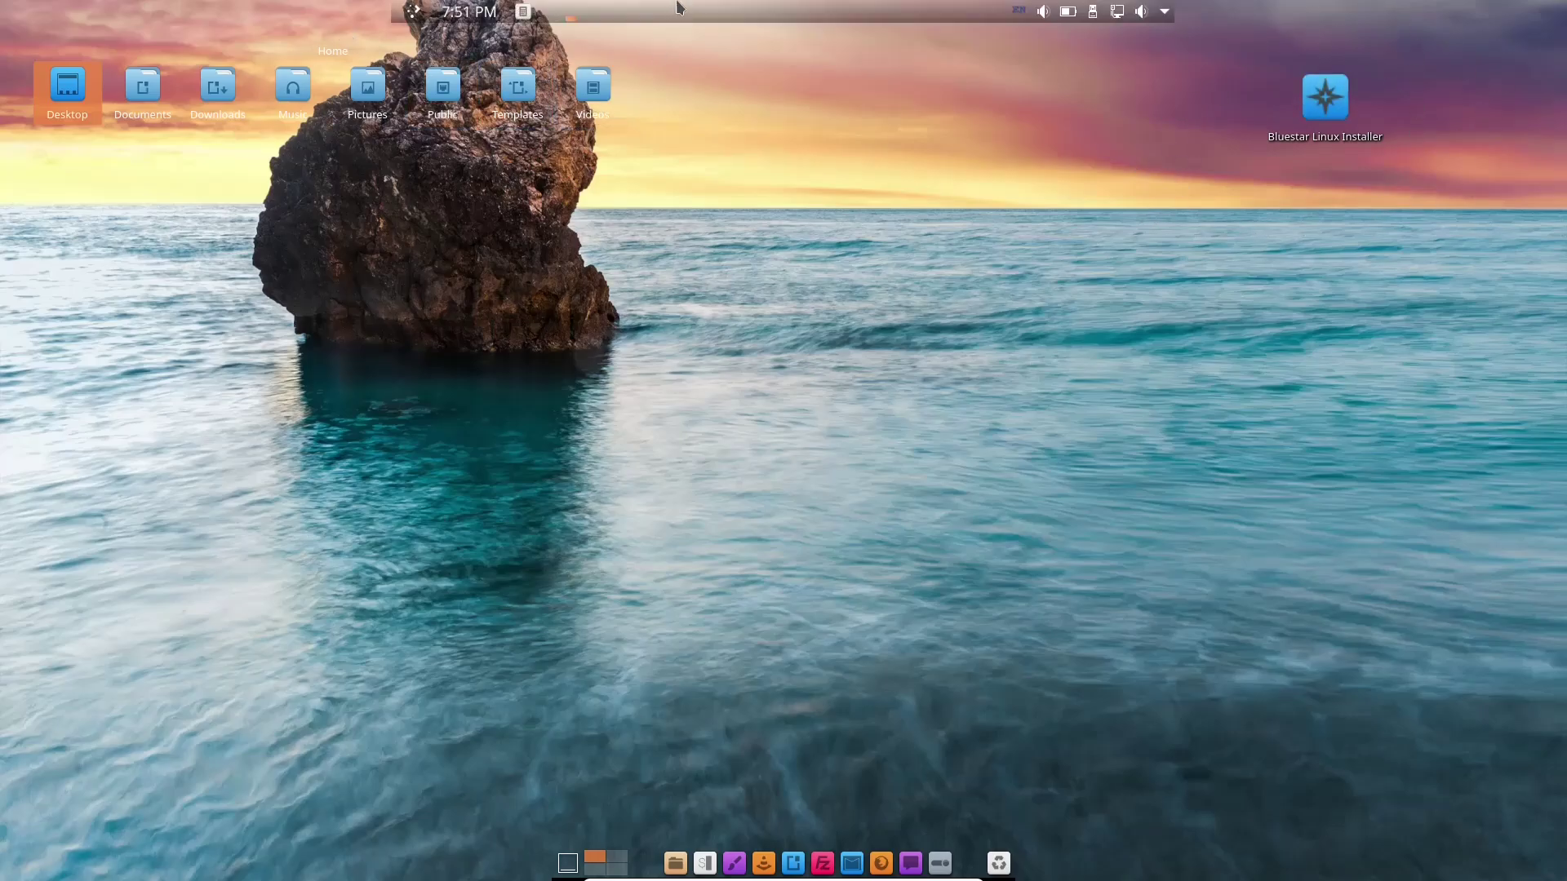
Check the hidden status and notification items, then switch off the top panel's flexible size.
{"action": "left_click", "coordinate": [1165, 12]}
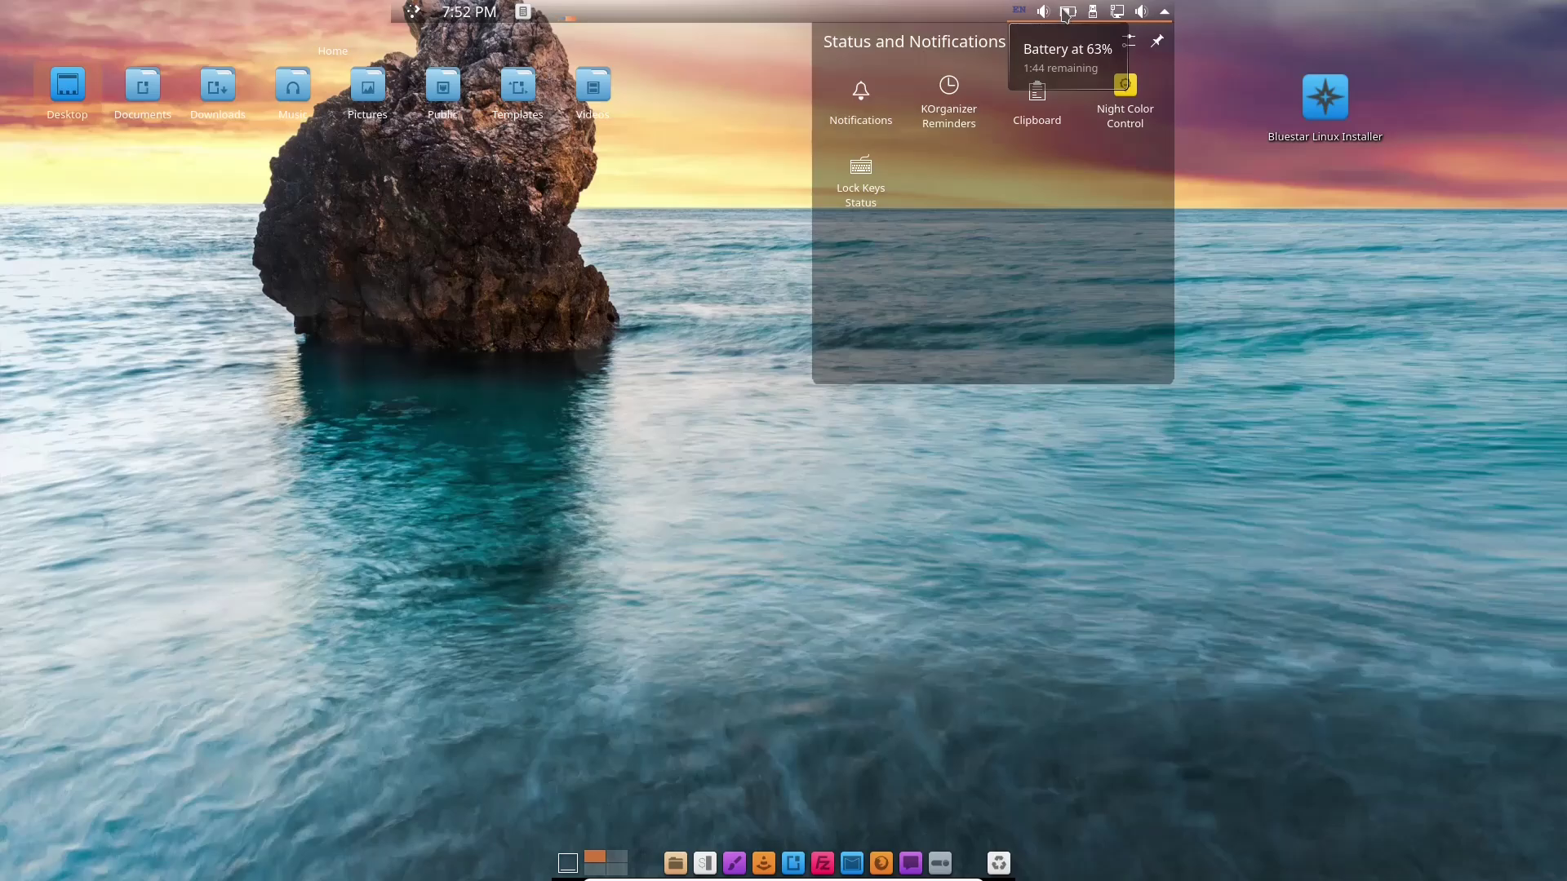
{"action": "left_click", "coordinate": [790, 240]}
{"action": "right_click", "coordinate": [775, 15]}
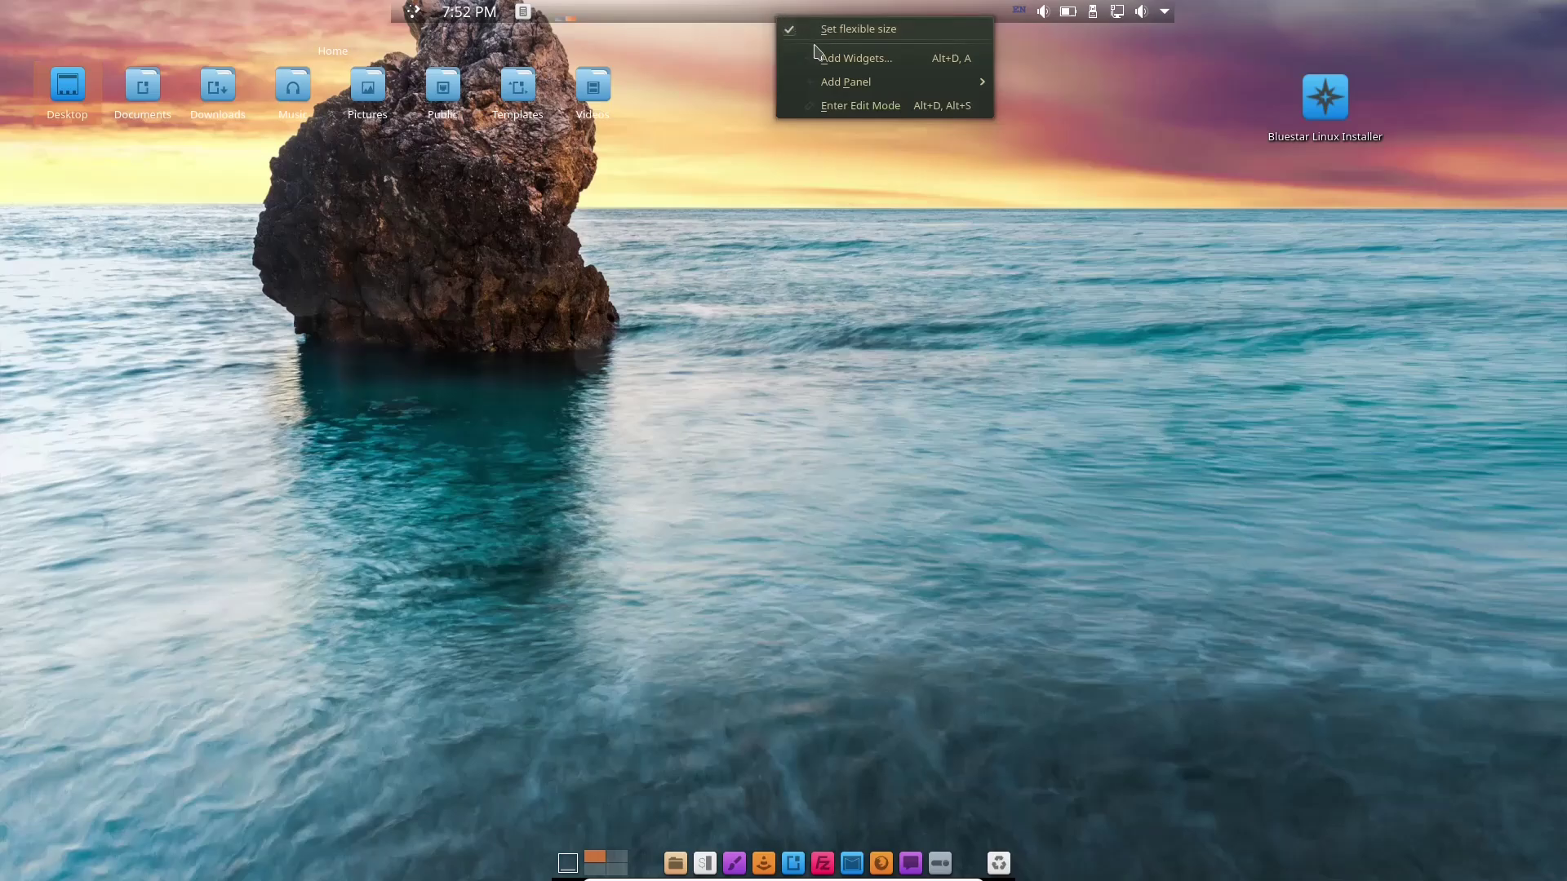
{"action": "left_click", "coordinate": [790, 30]}
Switch the top panel's flexible size back on and bring up its options menu.
{"action": "mouse_move", "coordinate": [788, 3]}
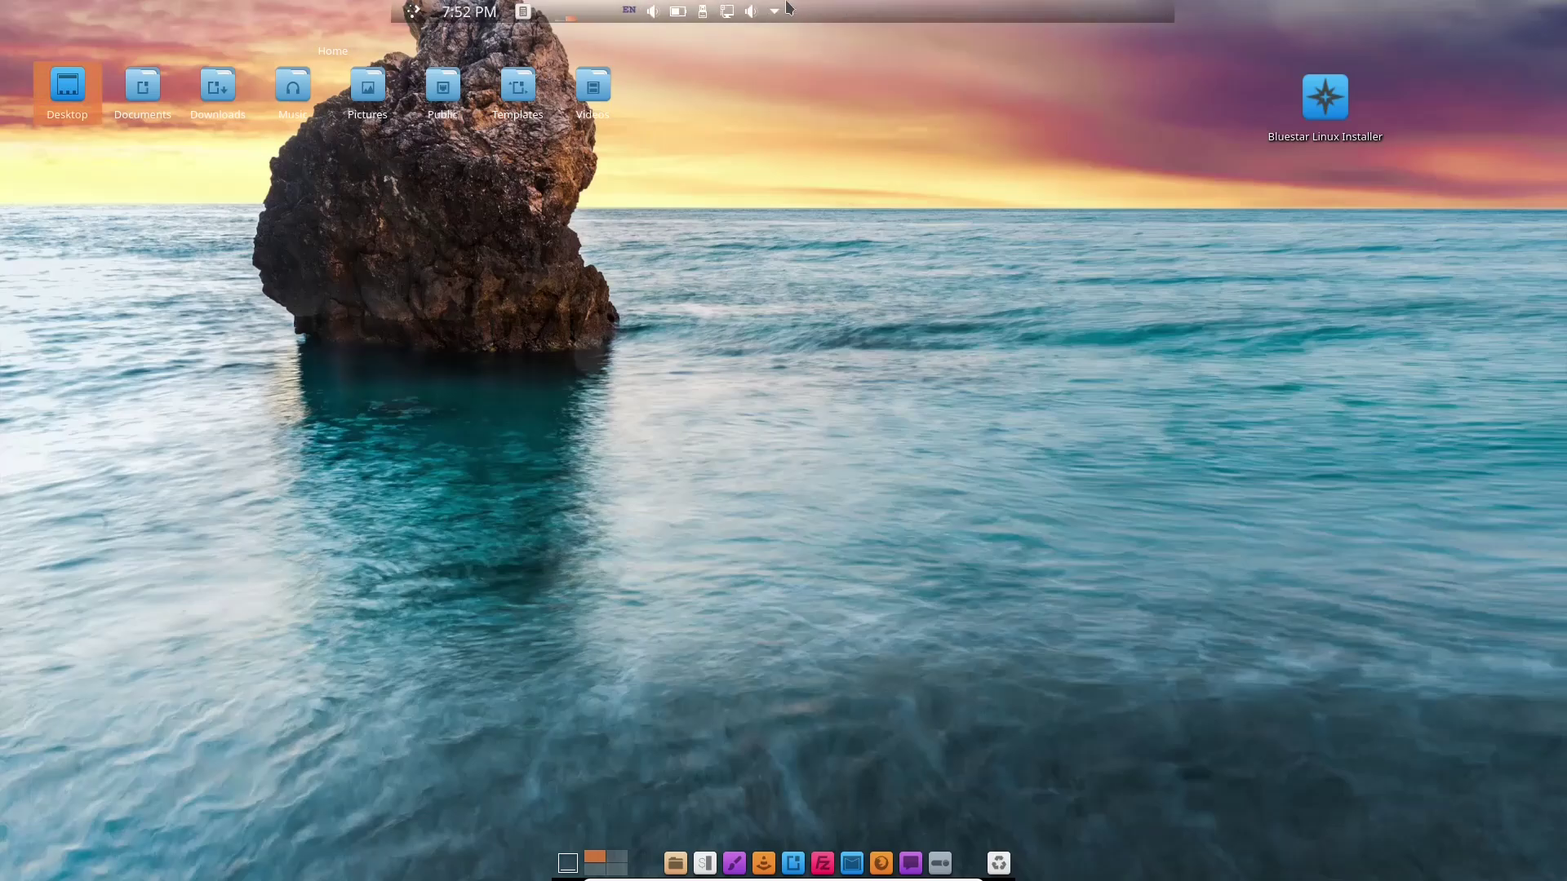
{"action": "right_click", "coordinate": [596, 18]}
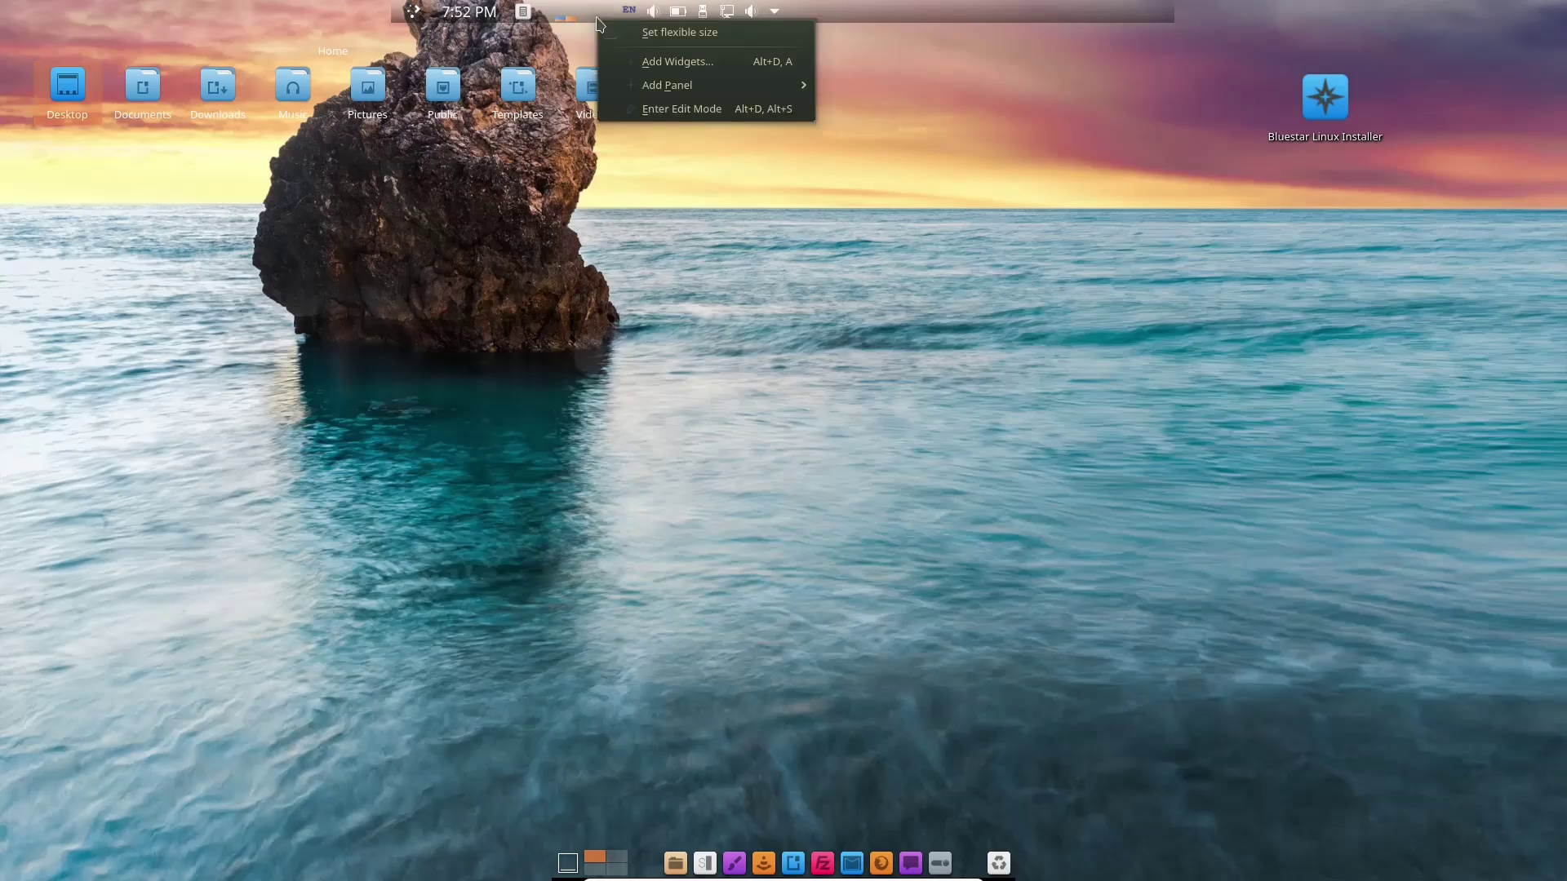
{"action": "left_click", "coordinate": [608, 35]}
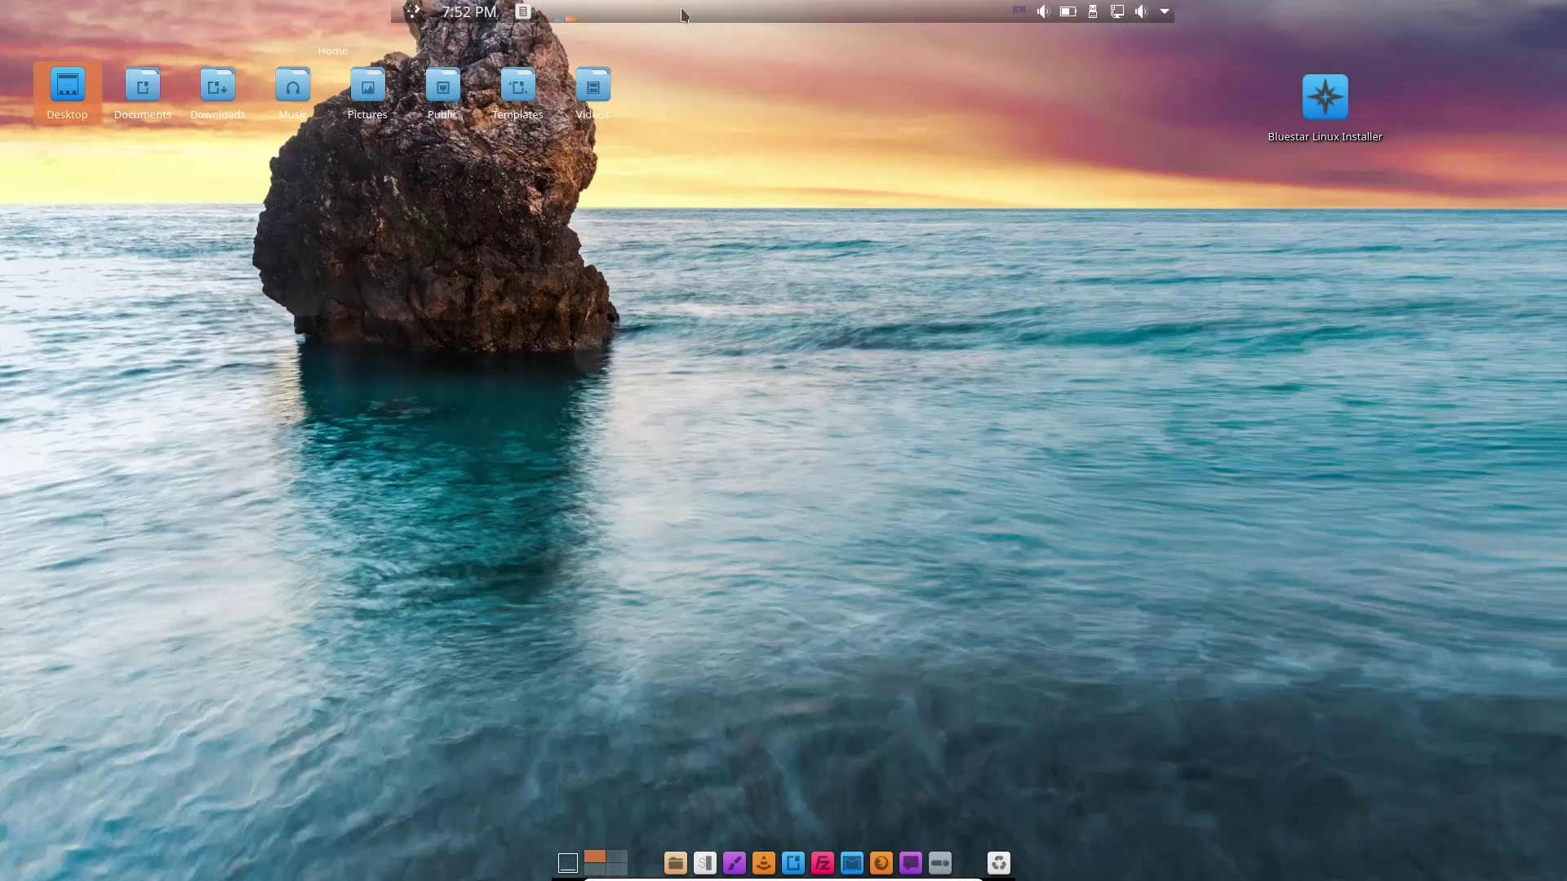
{"action": "right_click", "coordinate": [683, 12]}
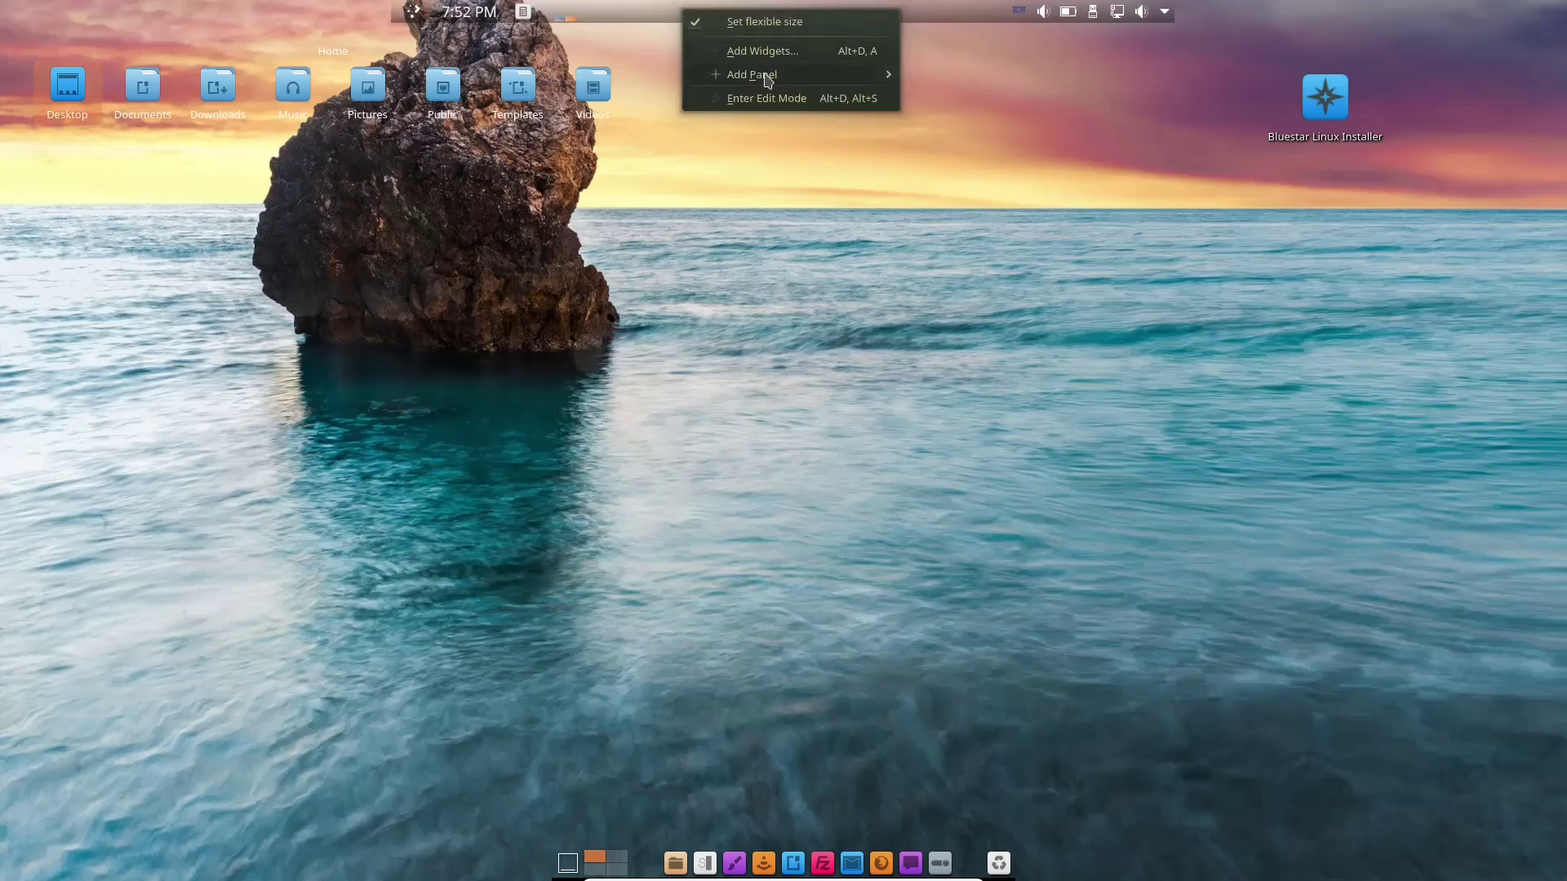
Raise the top panel height from 28 to 32 in edit mode, then finish editing.
{"action": "left_click", "coordinate": [779, 99]}
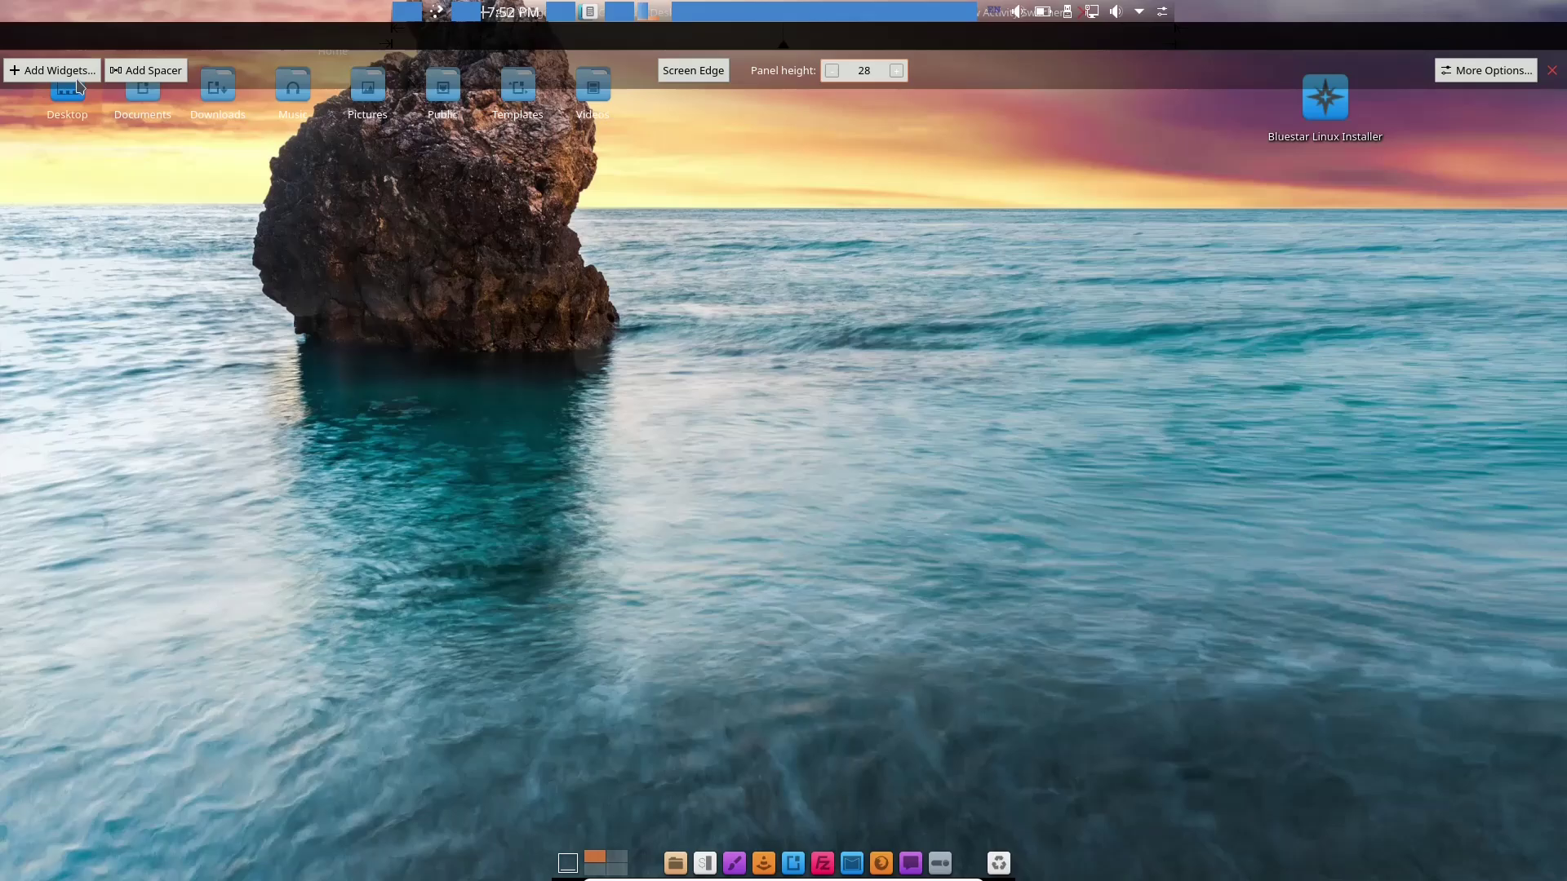
{"action": "left_click", "coordinate": [896, 70]}
{"action": "left_click", "coordinate": [896, 73]}
{"action": "left_click", "coordinate": [896, 75]}
{"action": "left_click", "coordinate": [896, 75]}
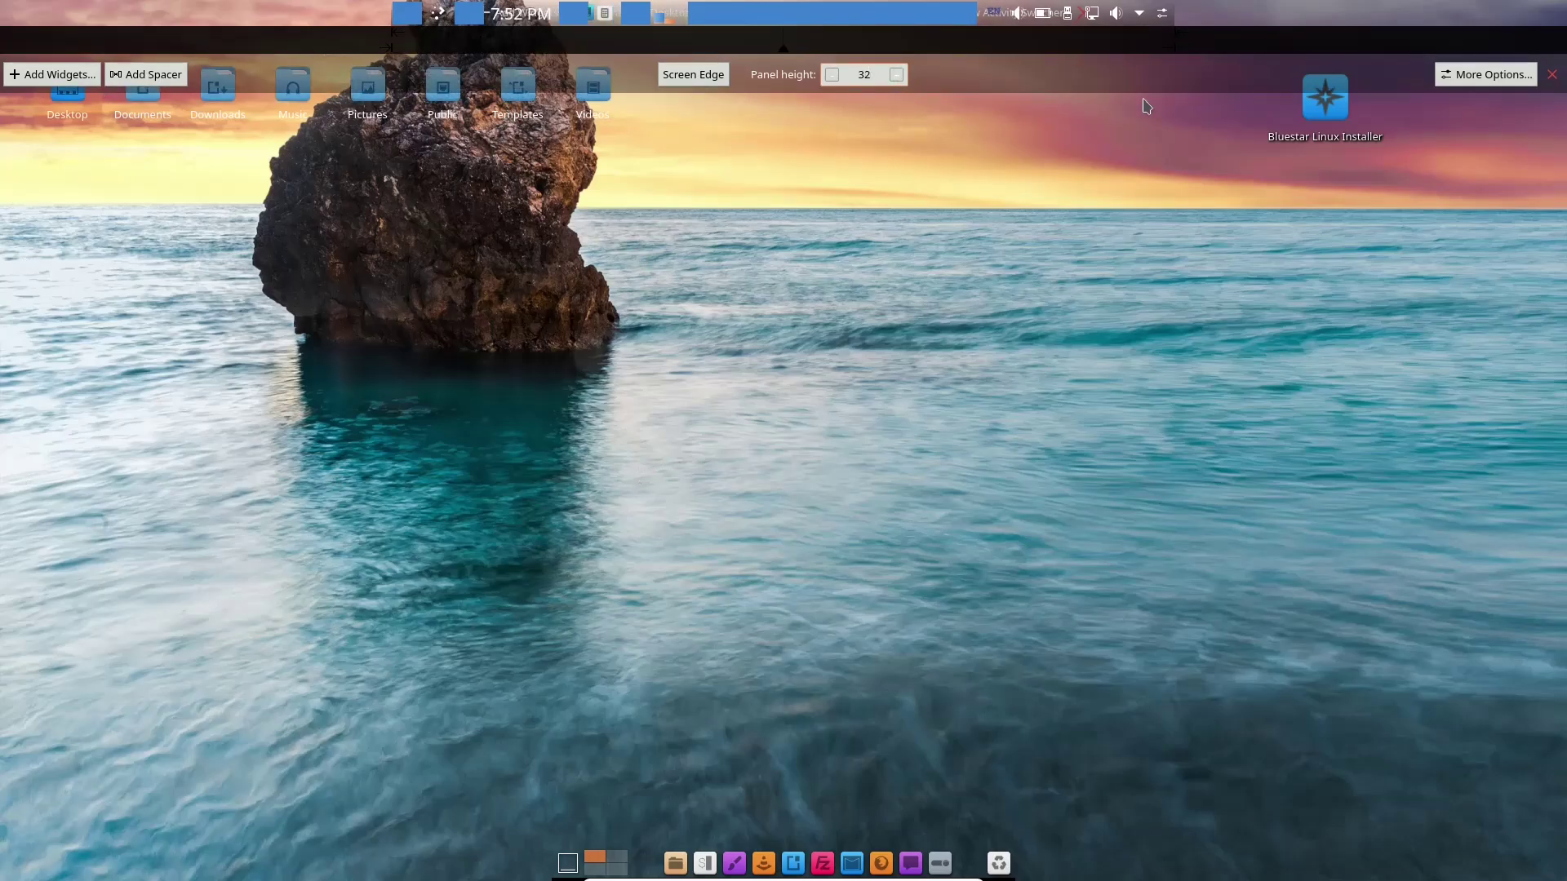
{"action": "left_click", "coordinate": [1518, 76]}
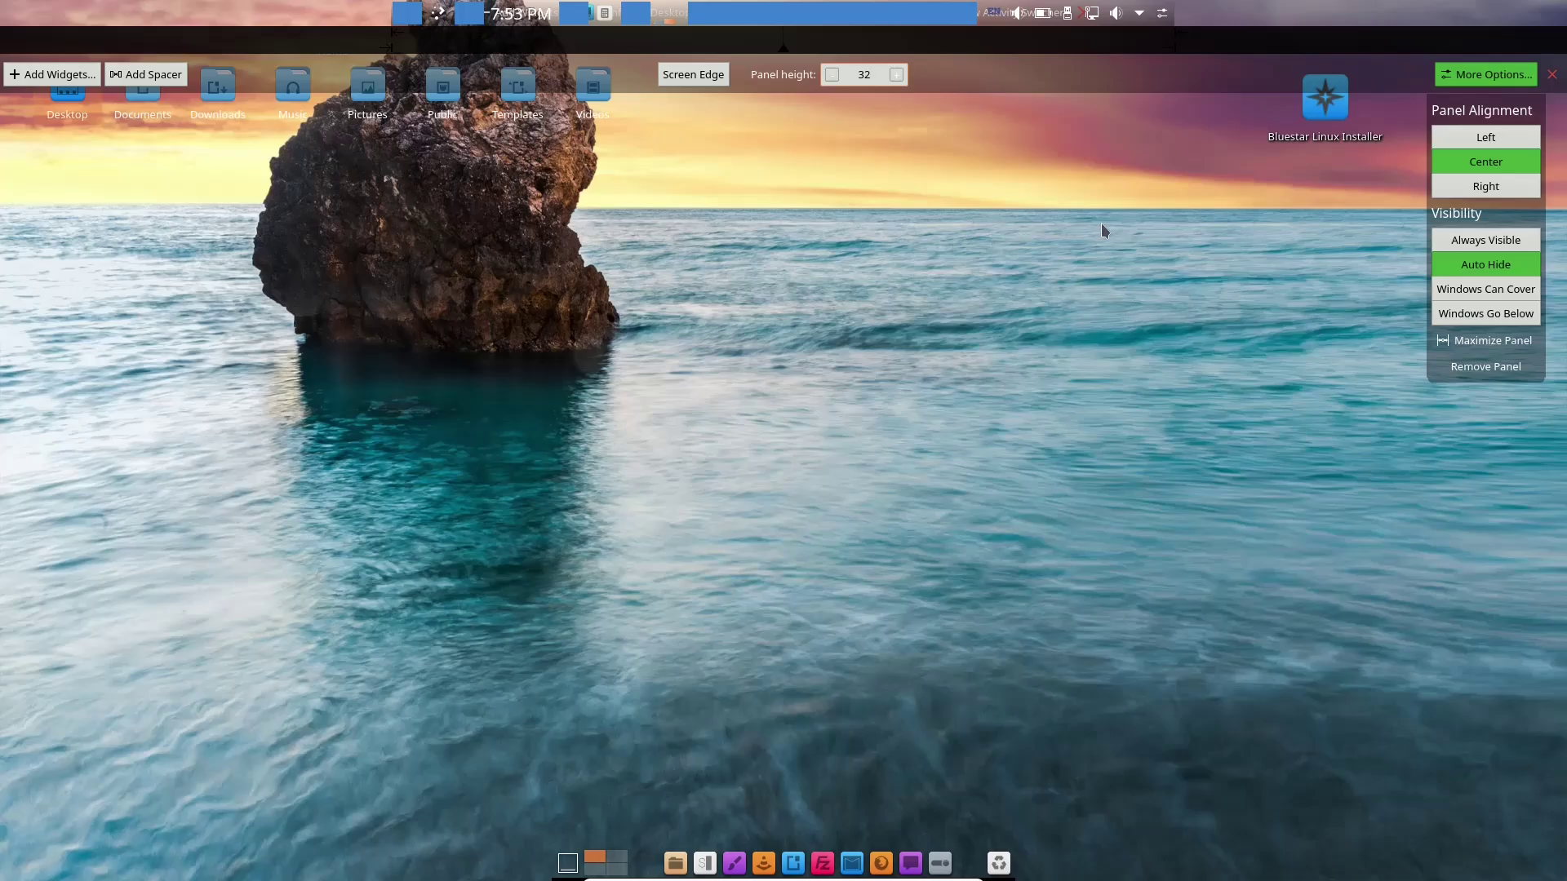
{"action": "left_click", "coordinate": [1119, 194]}
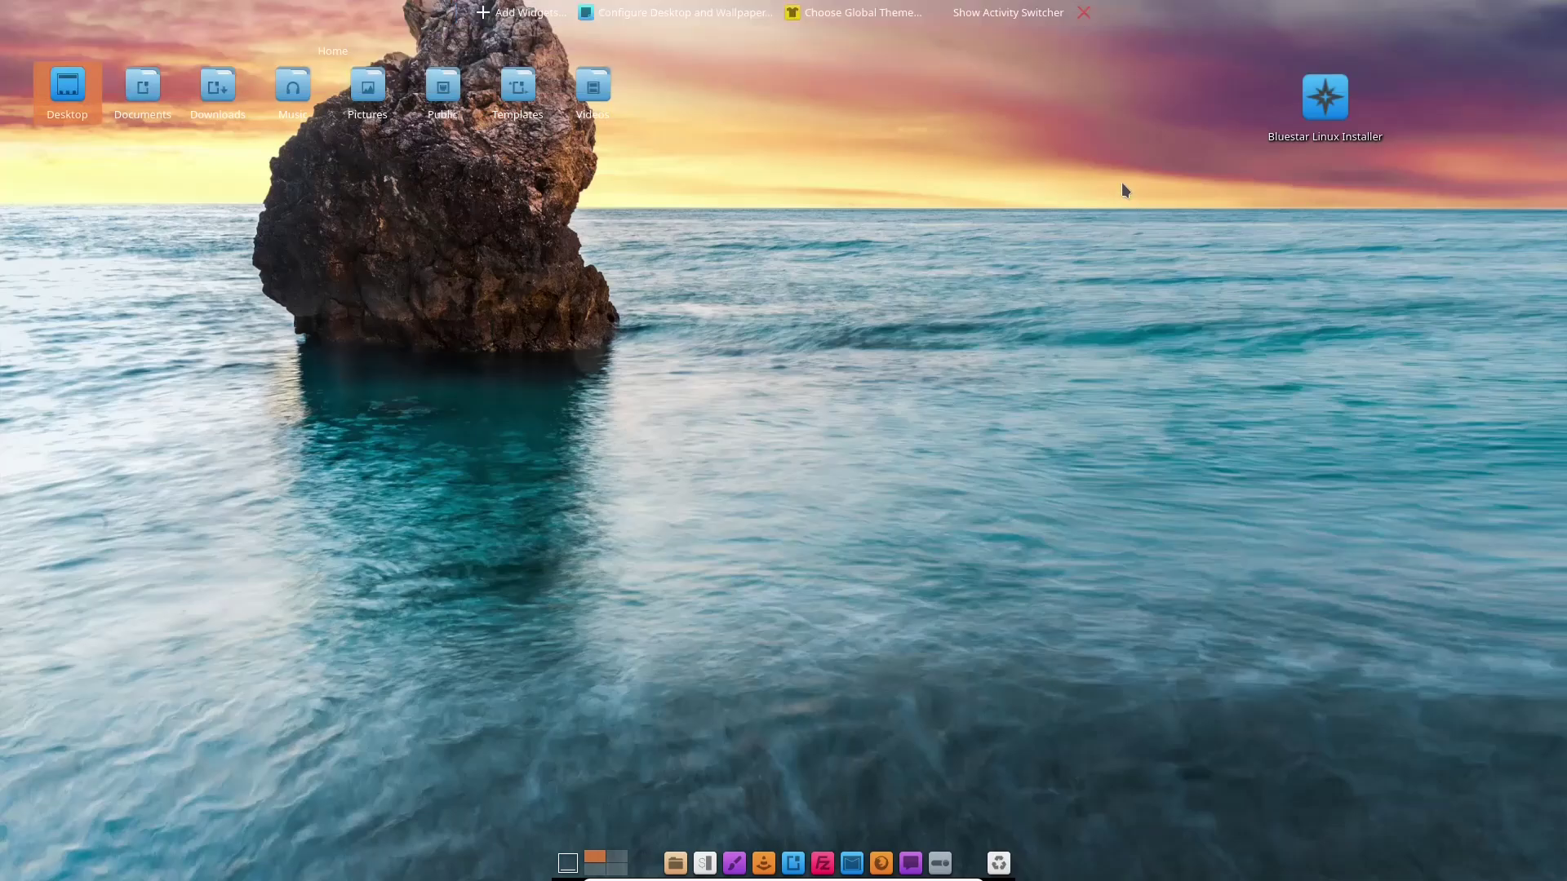
{"action": "right_click", "coordinate": [890, 15]}
{"action": "left_click", "coordinate": [906, 45]}
{"action": "left_click", "coordinate": [31, 73]}
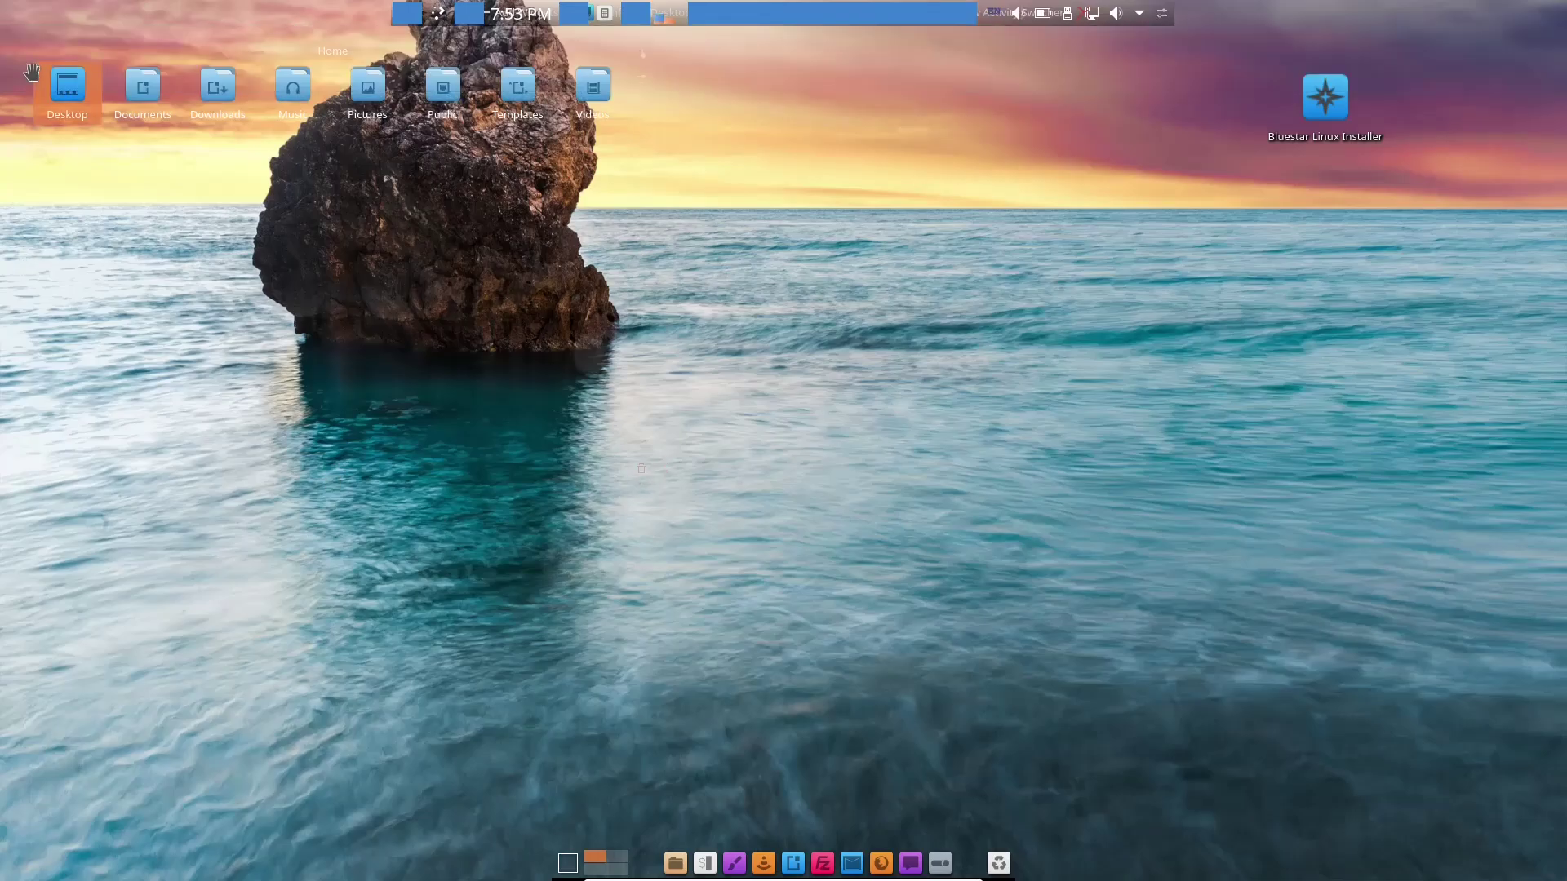
{"action": "scroll", "coordinate": [176, 476], "scroll_direction": "down", "scroll_amount": 2}
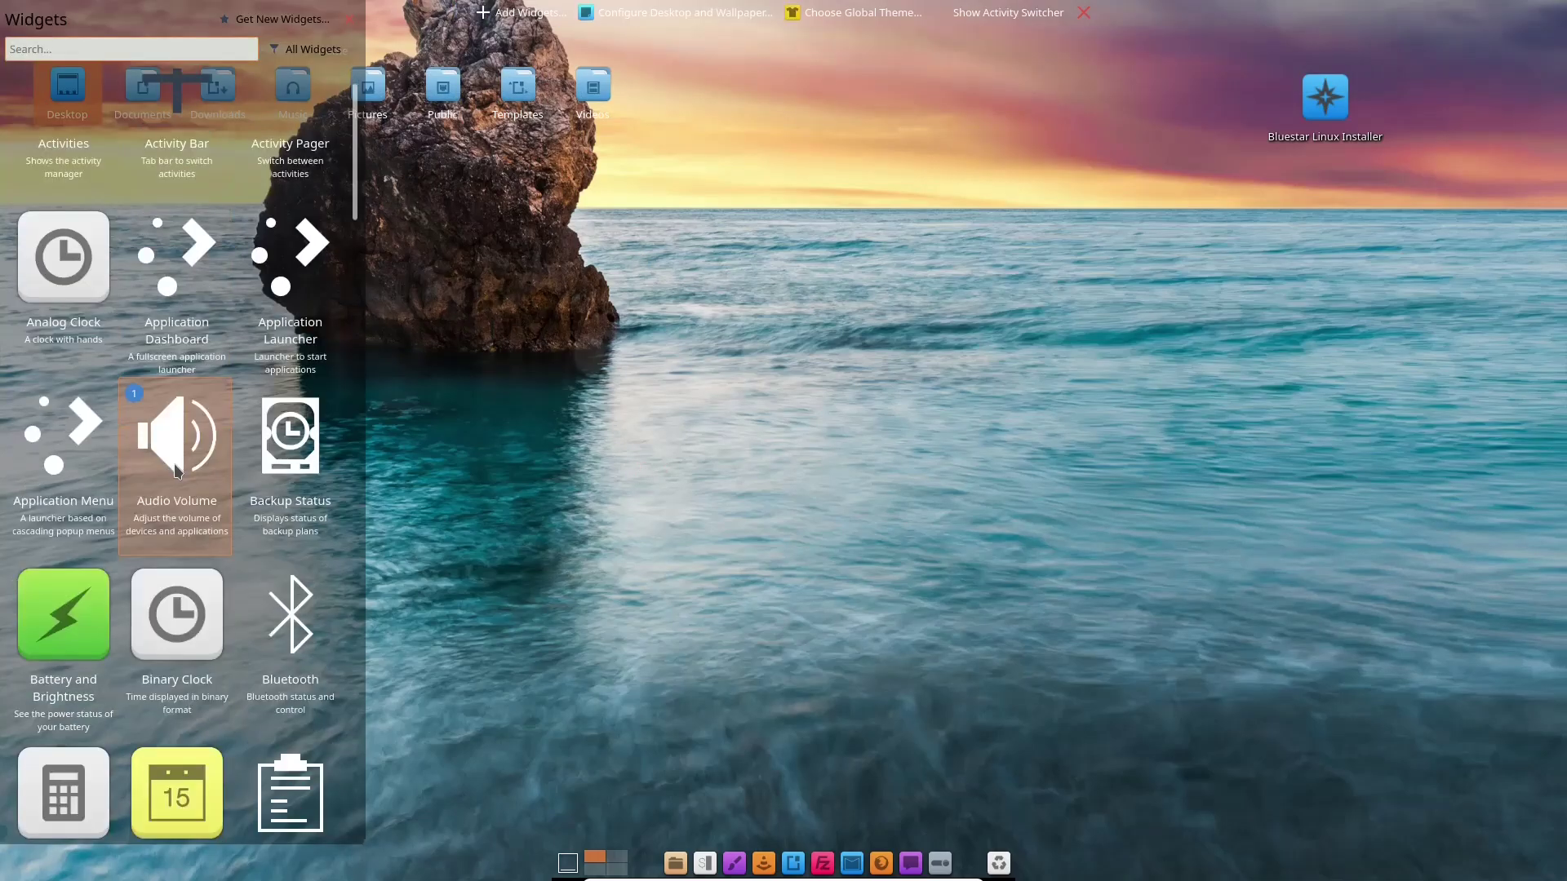
{"action": "scroll", "coordinate": [355, 441], "scroll_direction": "down", "scroll_amount": 9}
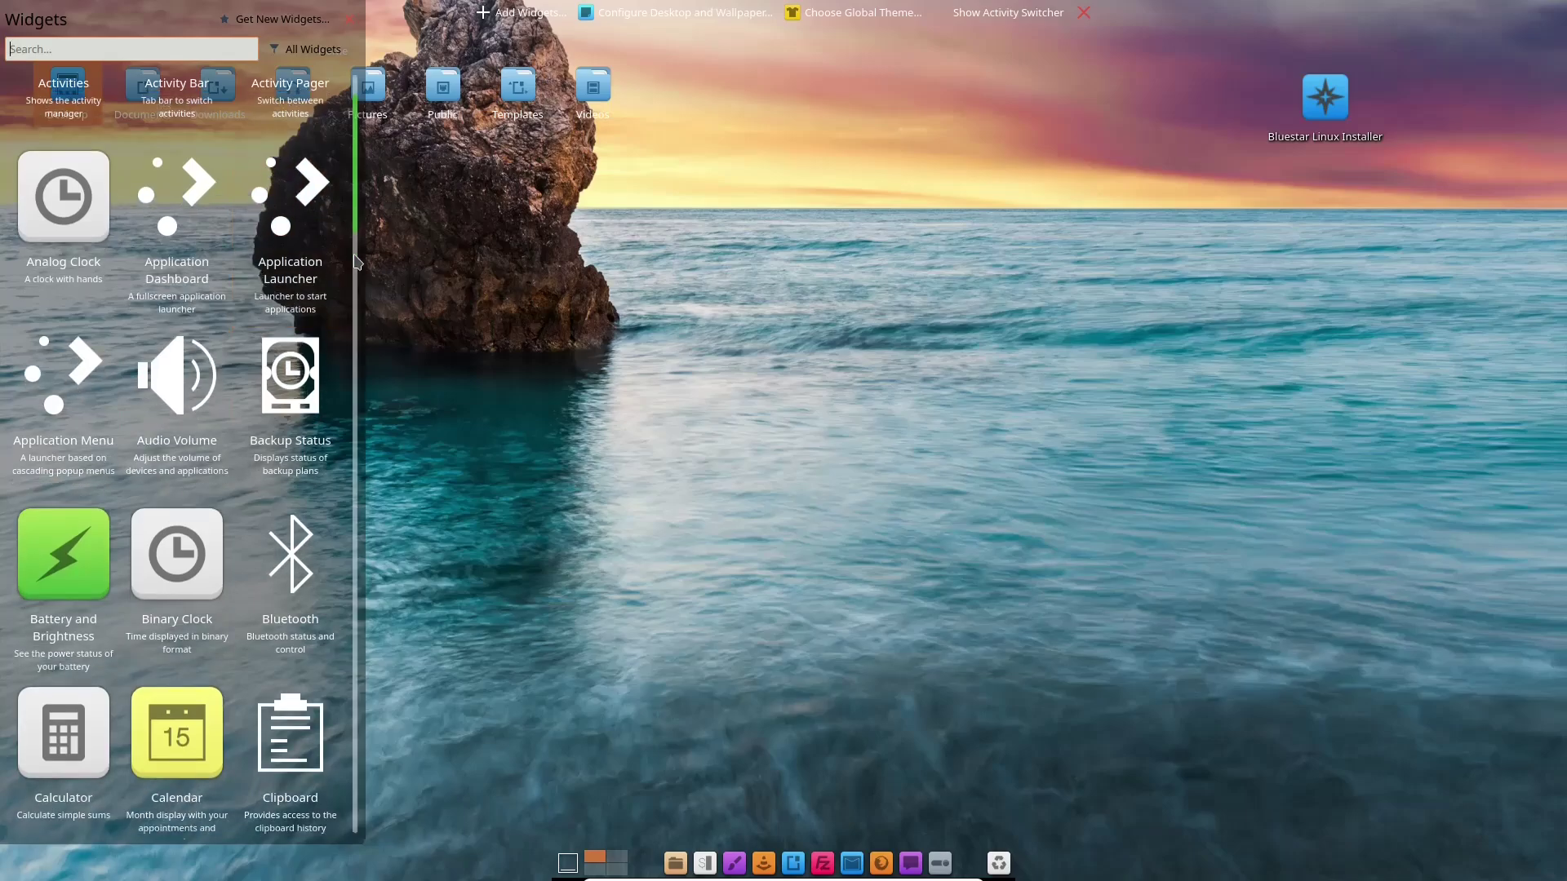
{"action": "scroll", "coordinate": [356, 441], "scroll_direction": "down", "scroll_amount": 15}
{"action": "scroll", "coordinate": [356, 310], "scroll_direction": "up", "scroll_amount": 20}
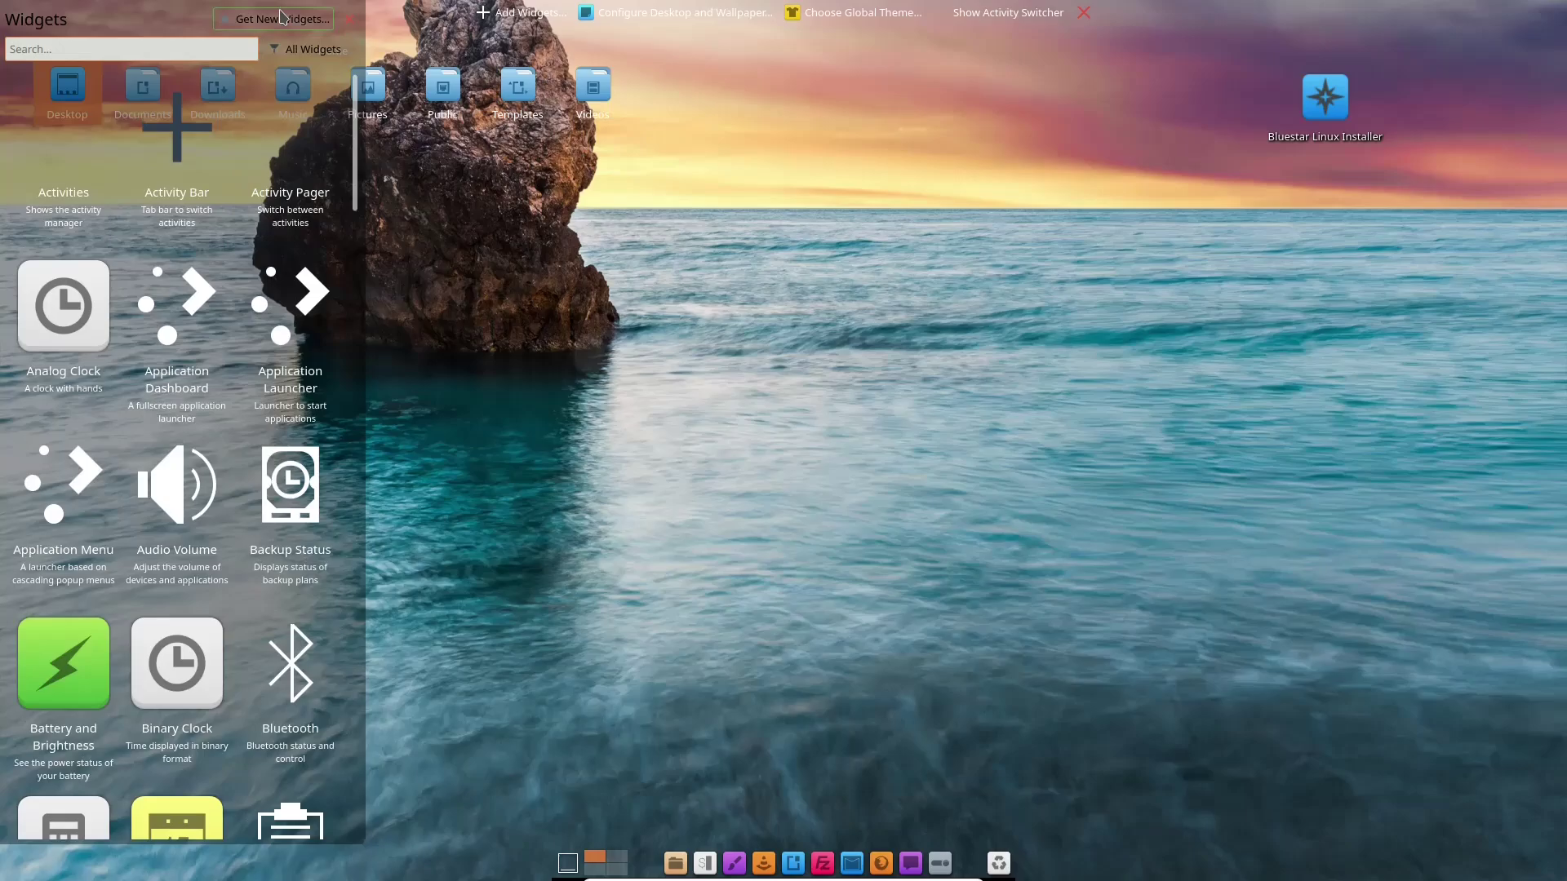
{"action": "left_click", "coordinate": [790, 369]}
{"action": "left_click", "coordinate": [1082, 12]}
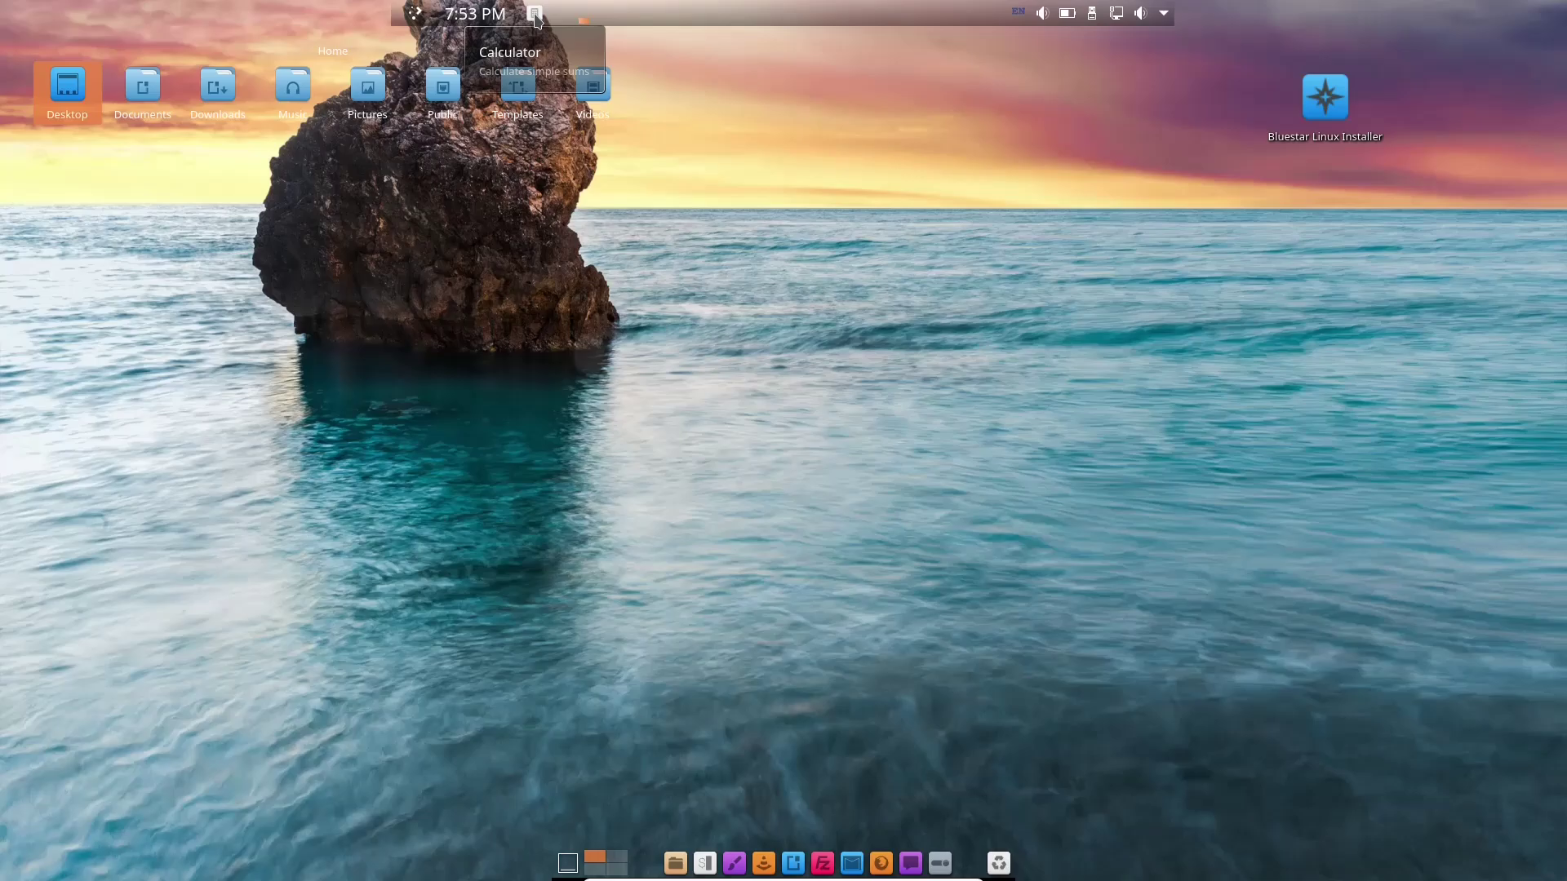
{"action": "left_click", "coordinate": [534, 14]}
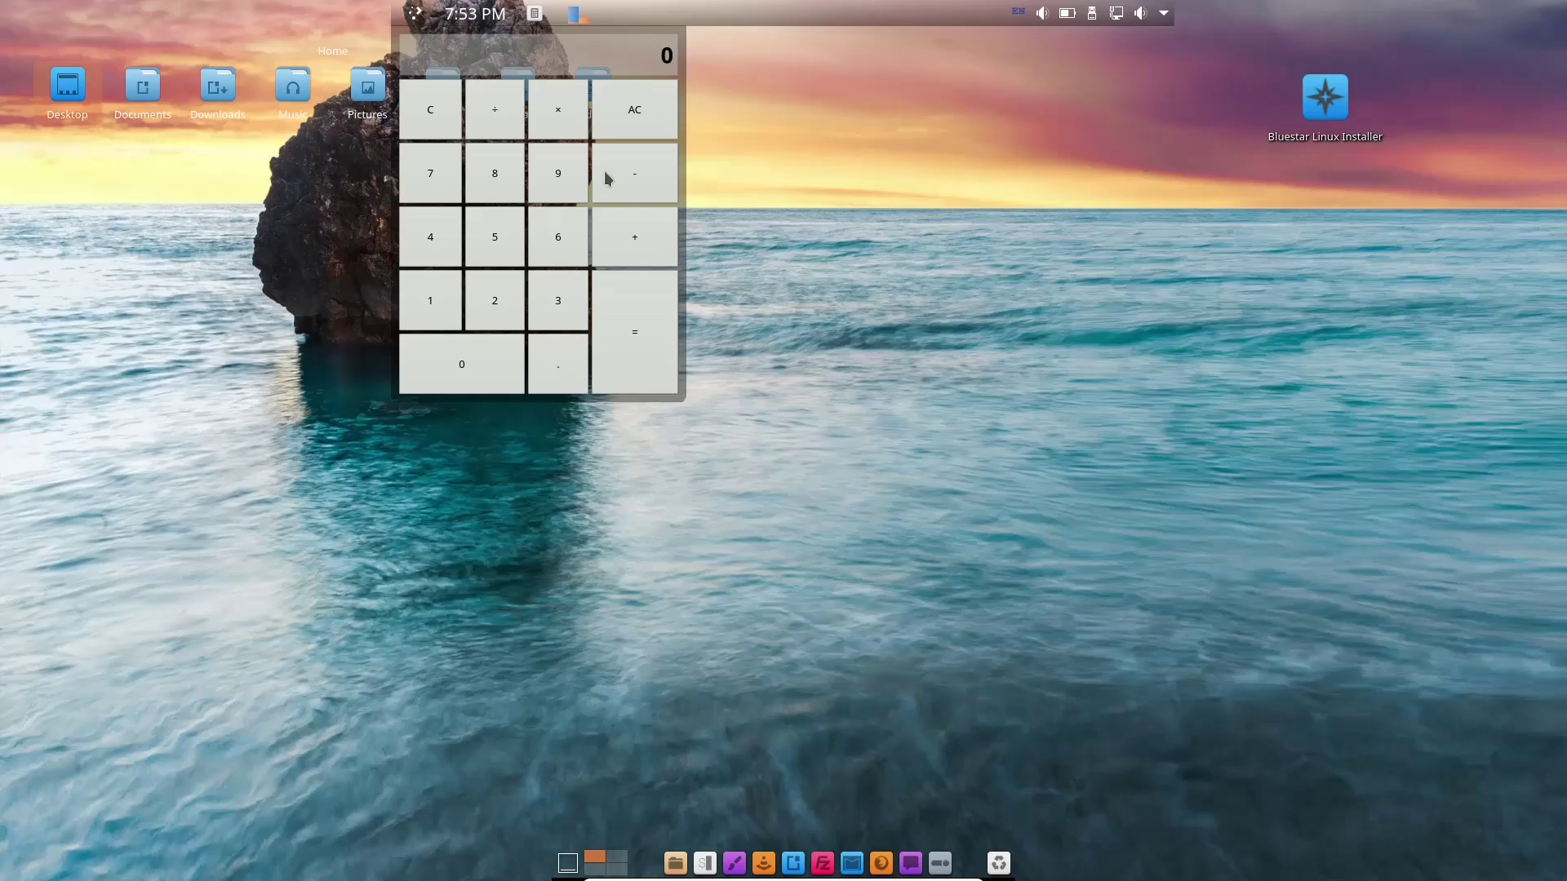
{"action": "left_click", "coordinate": [535, 14]}
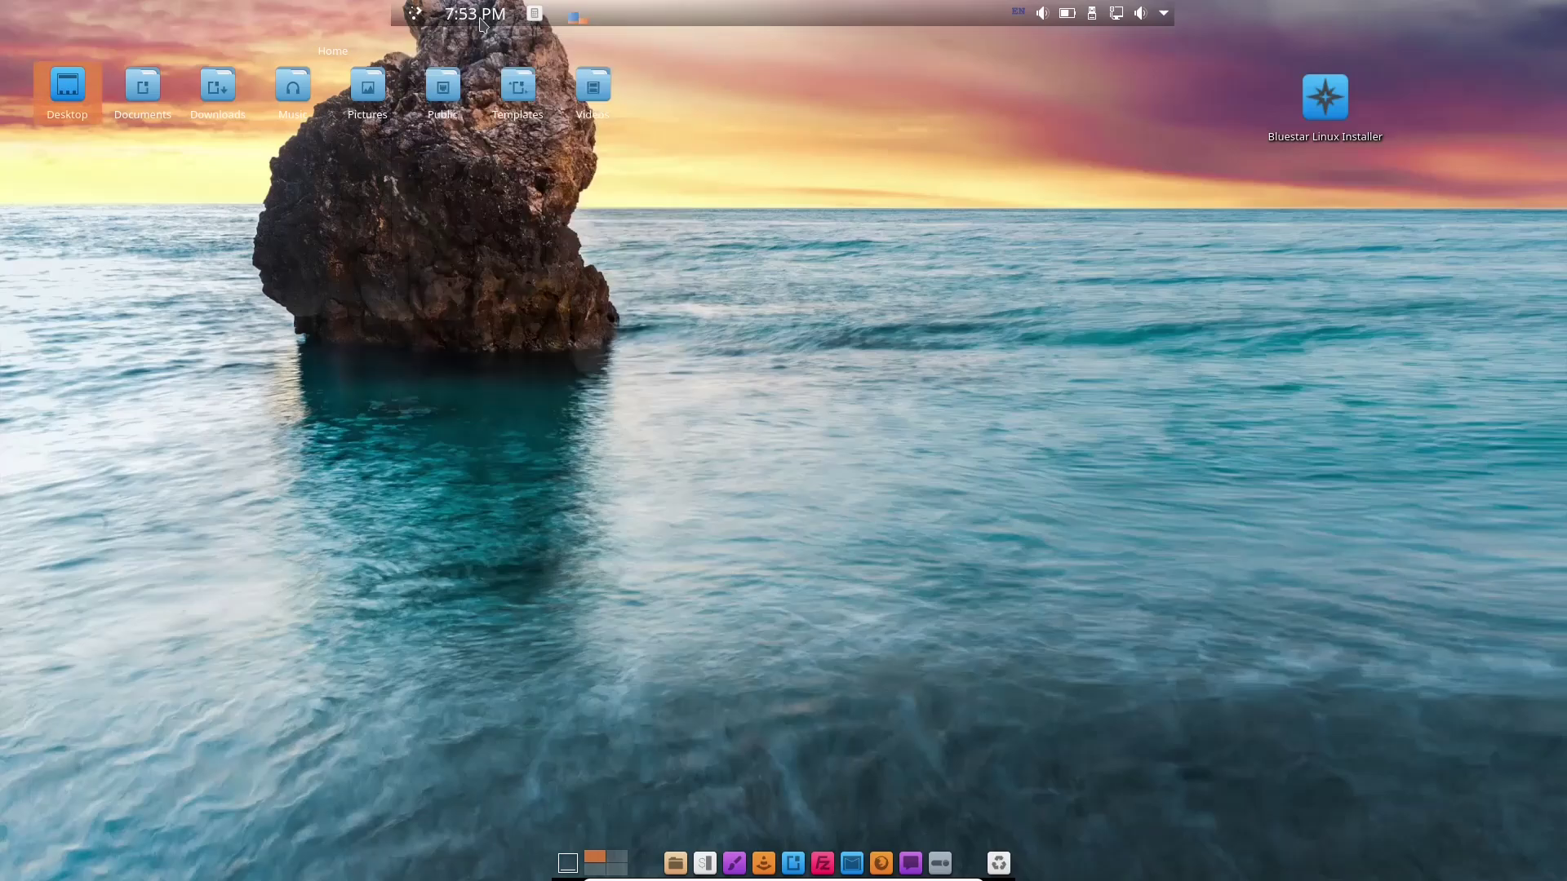
{"action": "mouse_move", "coordinate": [480, 24]}
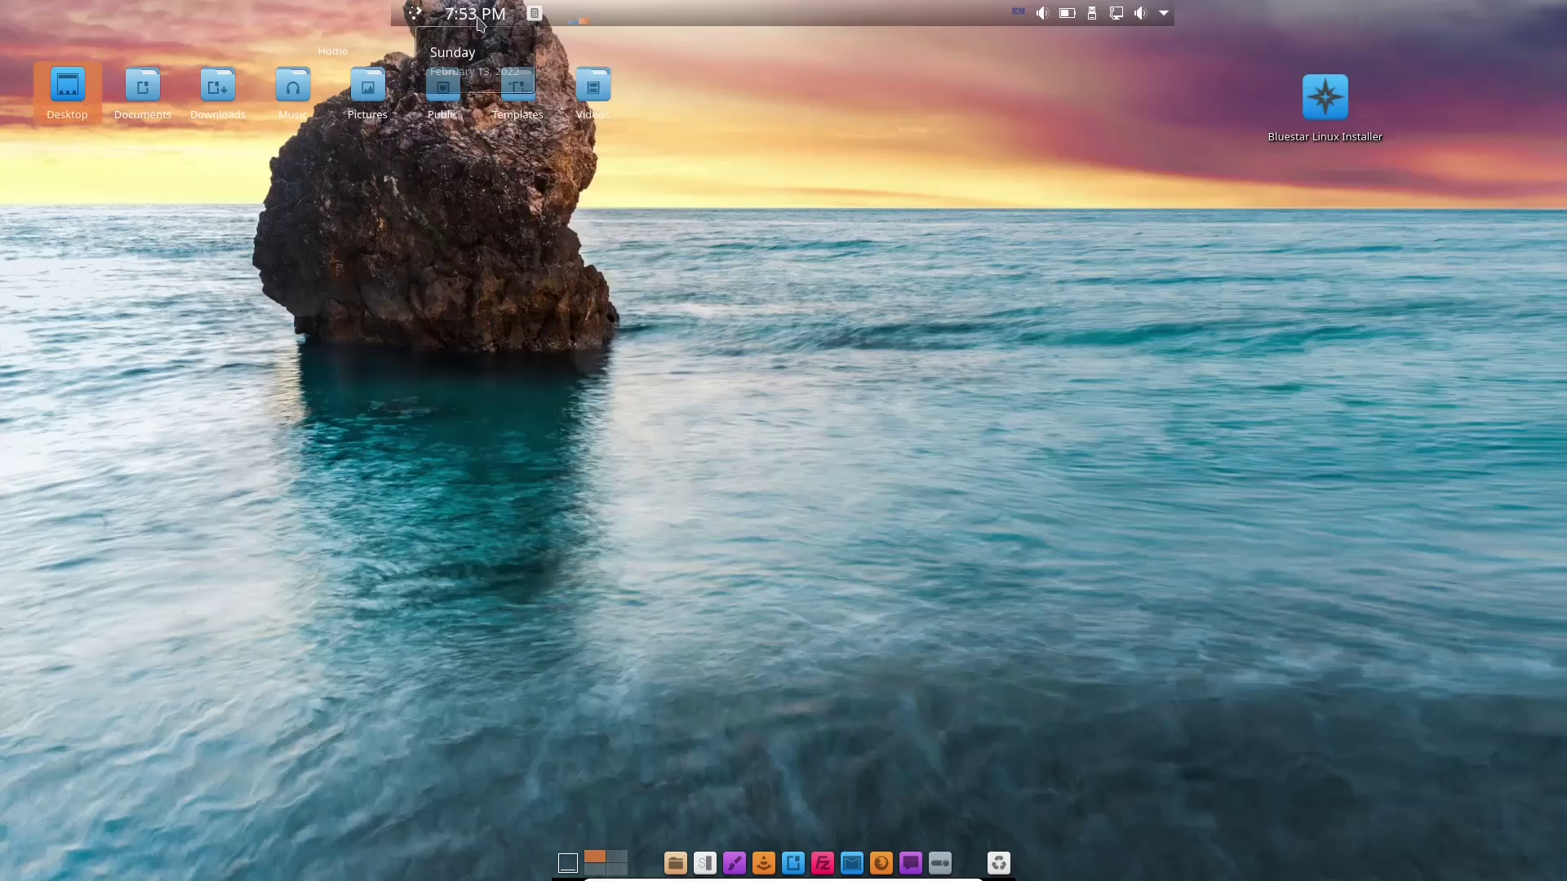
{"action": "left_click", "coordinate": [415, 14]}
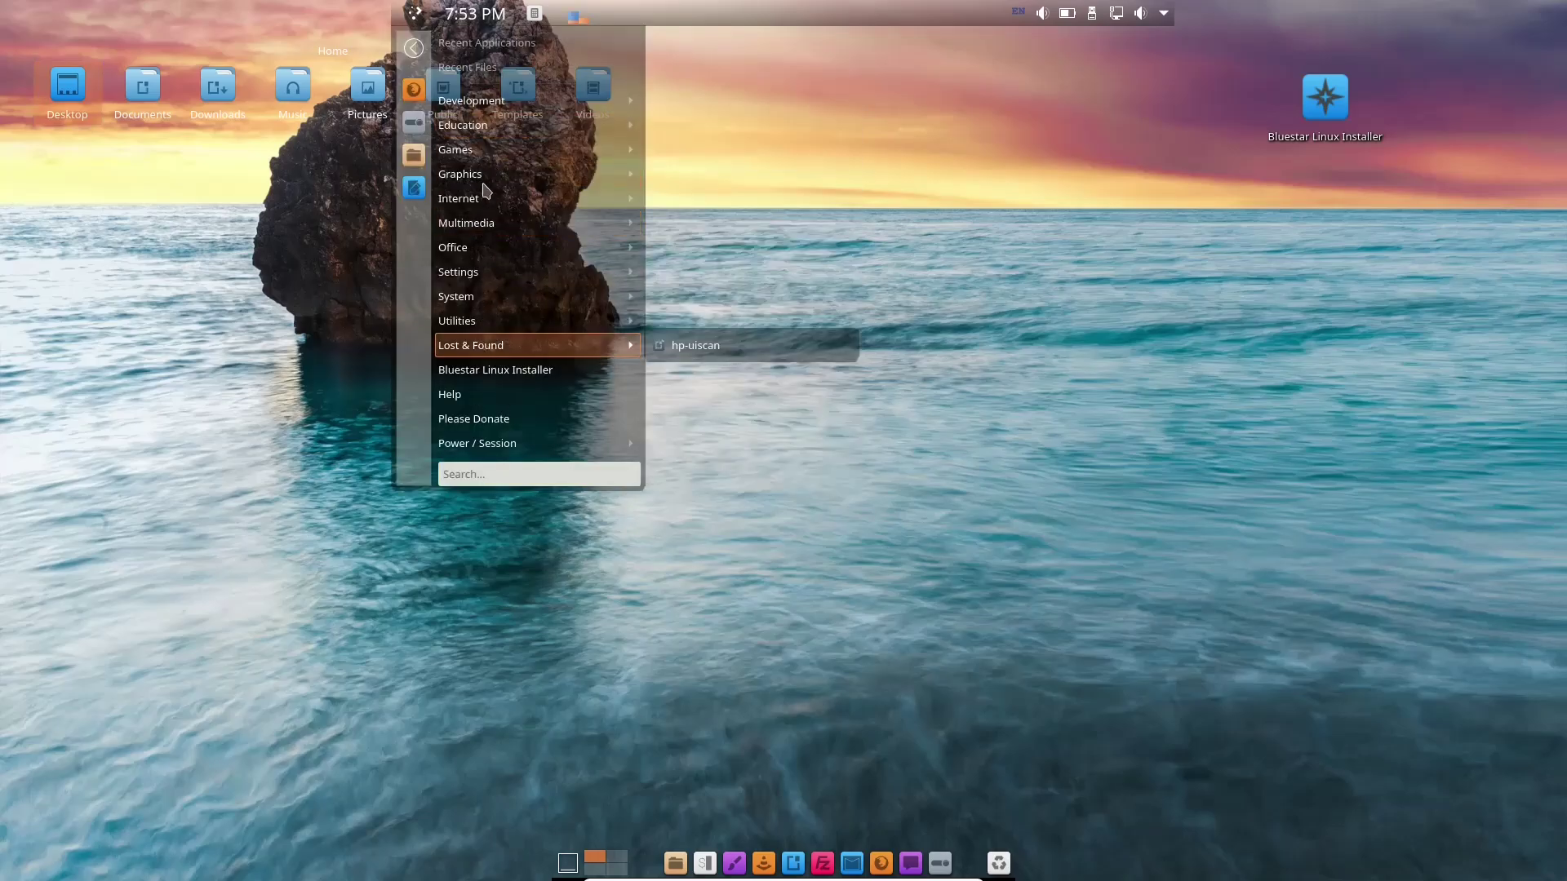
{"action": "left_click", "coordinate": [1157, 240]}
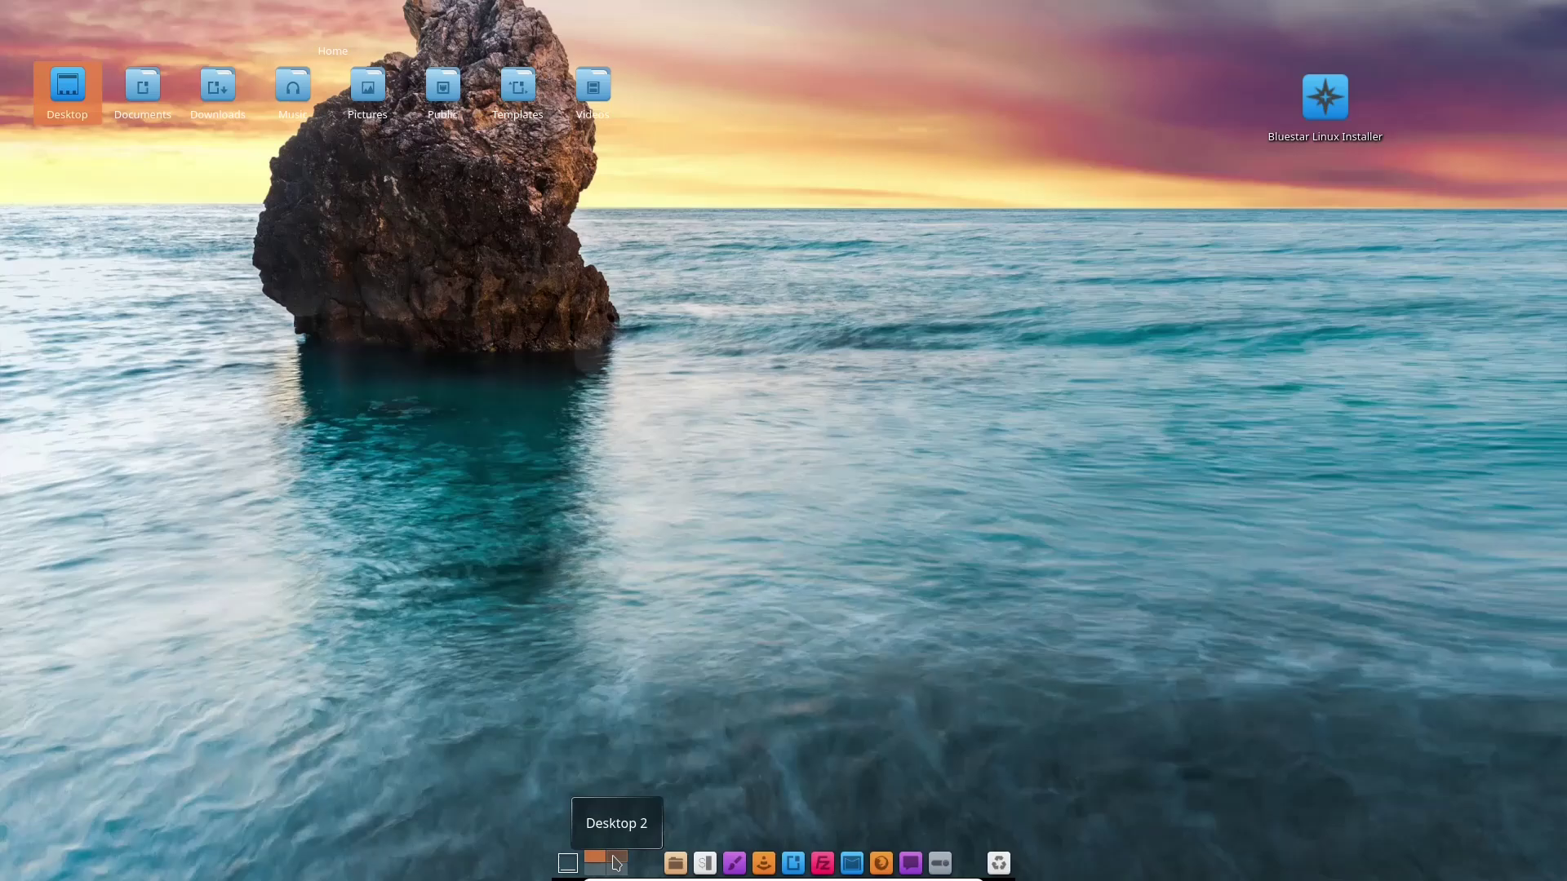
Launch Dolphin from the dock and maximise its Home folder window.
{"action": "scroll", "coordinate": [618, 863], "scroll_direction": "down", "scroll_amount": 3}
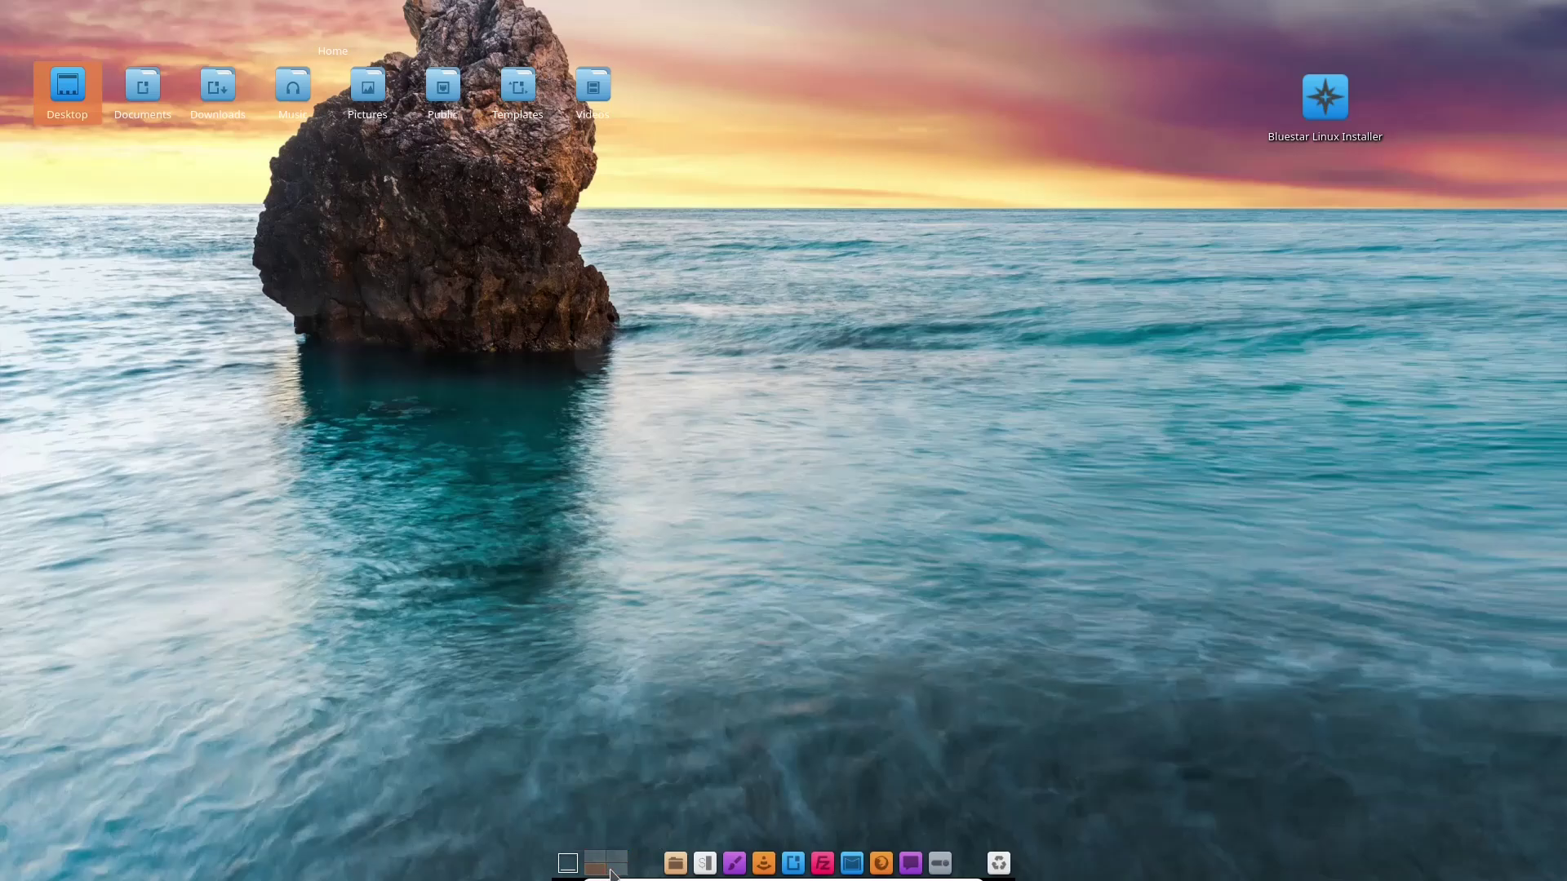
{"action": "scroll", "coordinate": [617, 863], "scroll_direction": "down", "scroll_amount": 1}
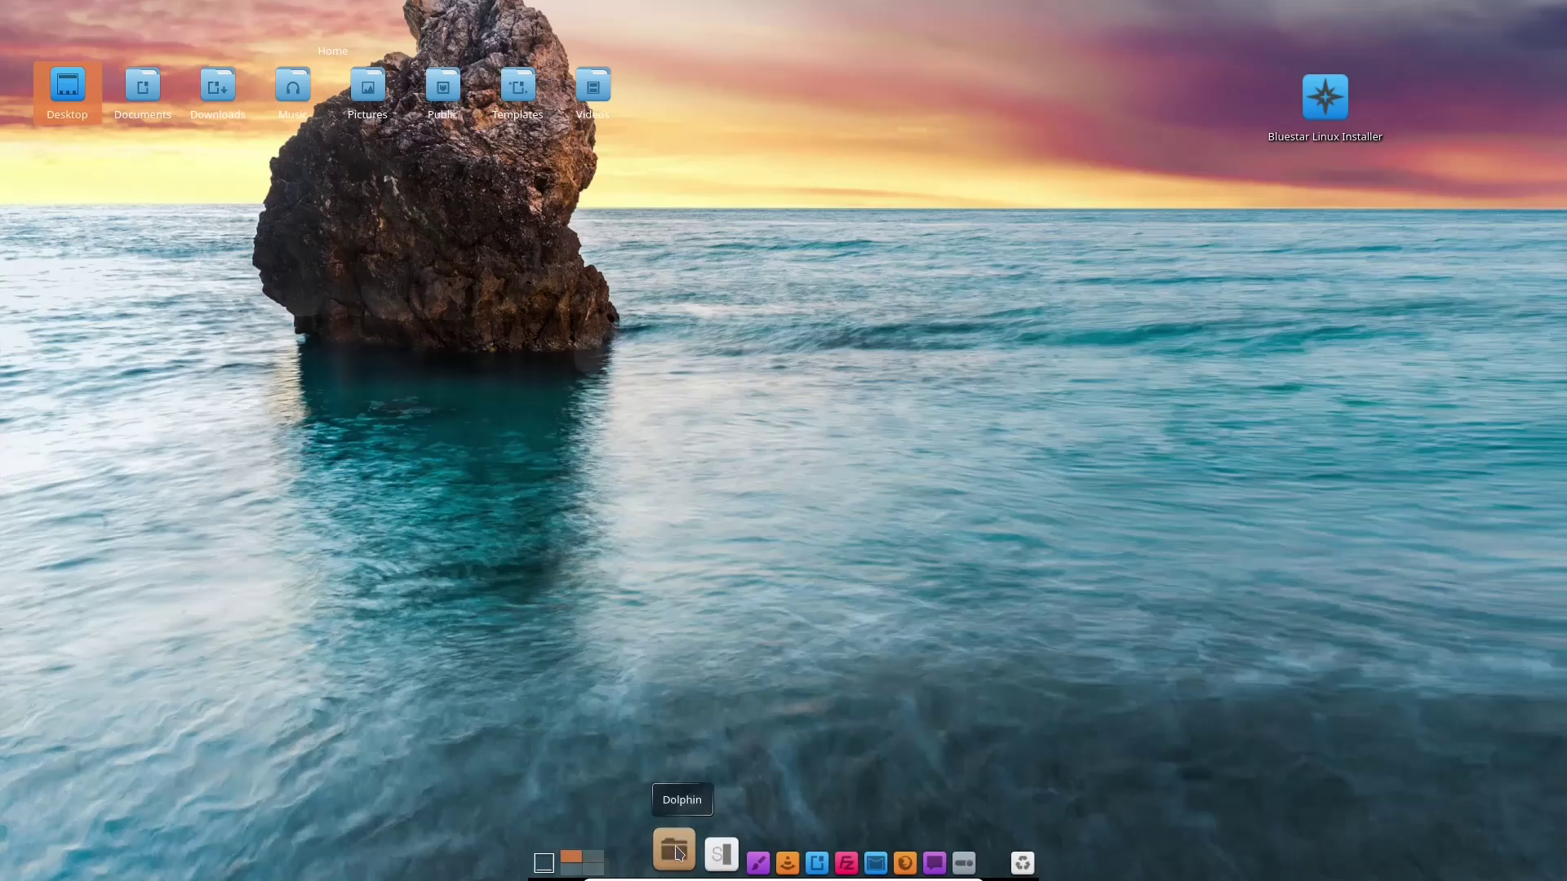
{"action": "left_click_drag", "start_coordinate": [676, 863], "coordinate": [683, 474]}
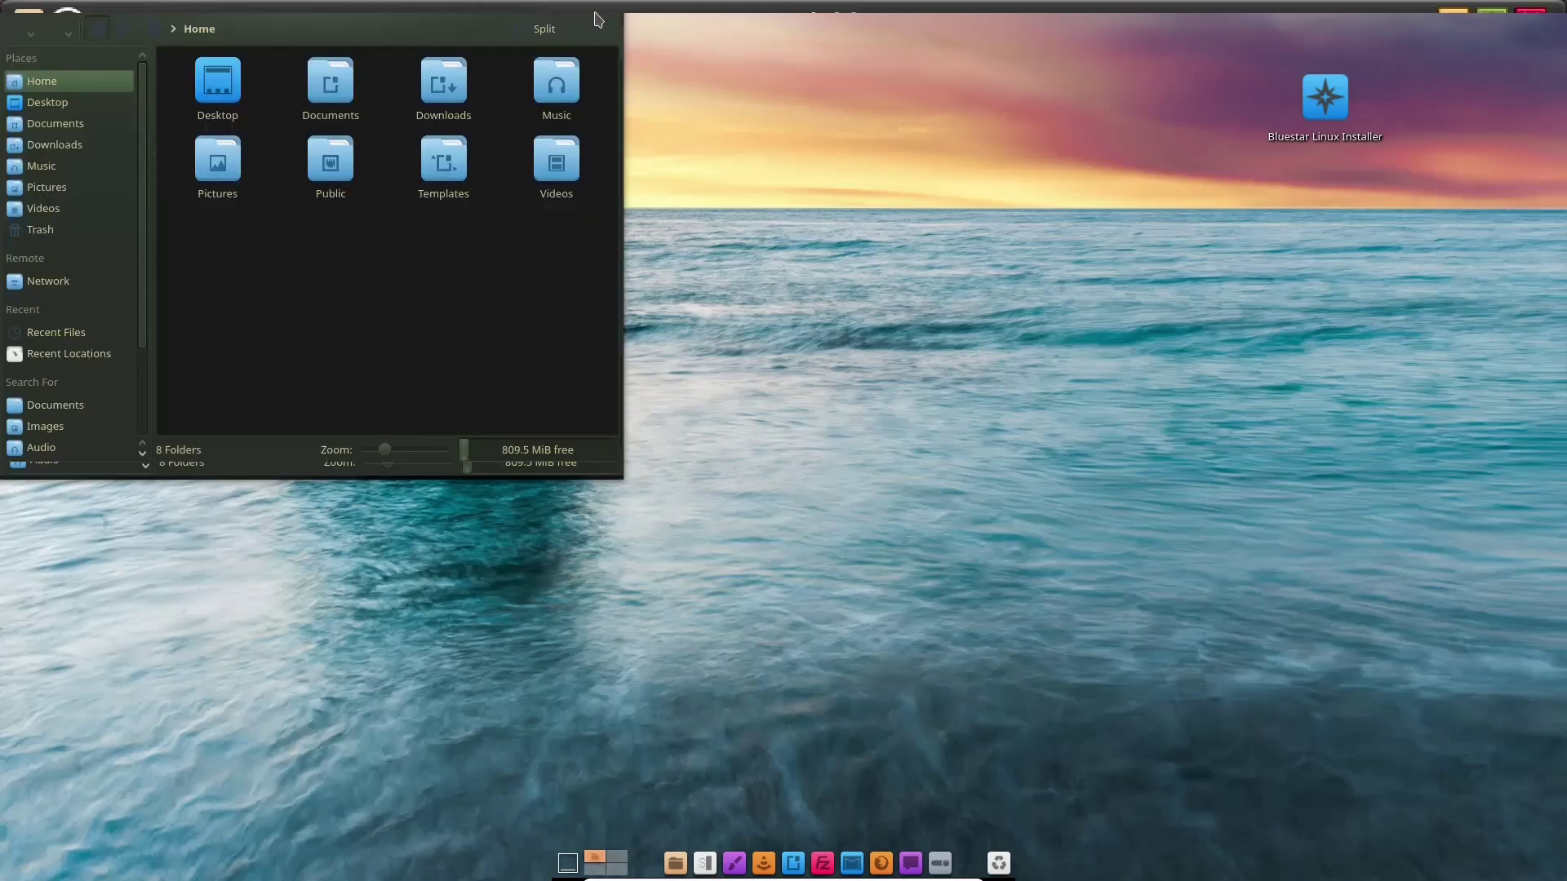
{"action": "left_click", "coordinate": [594, 11]}
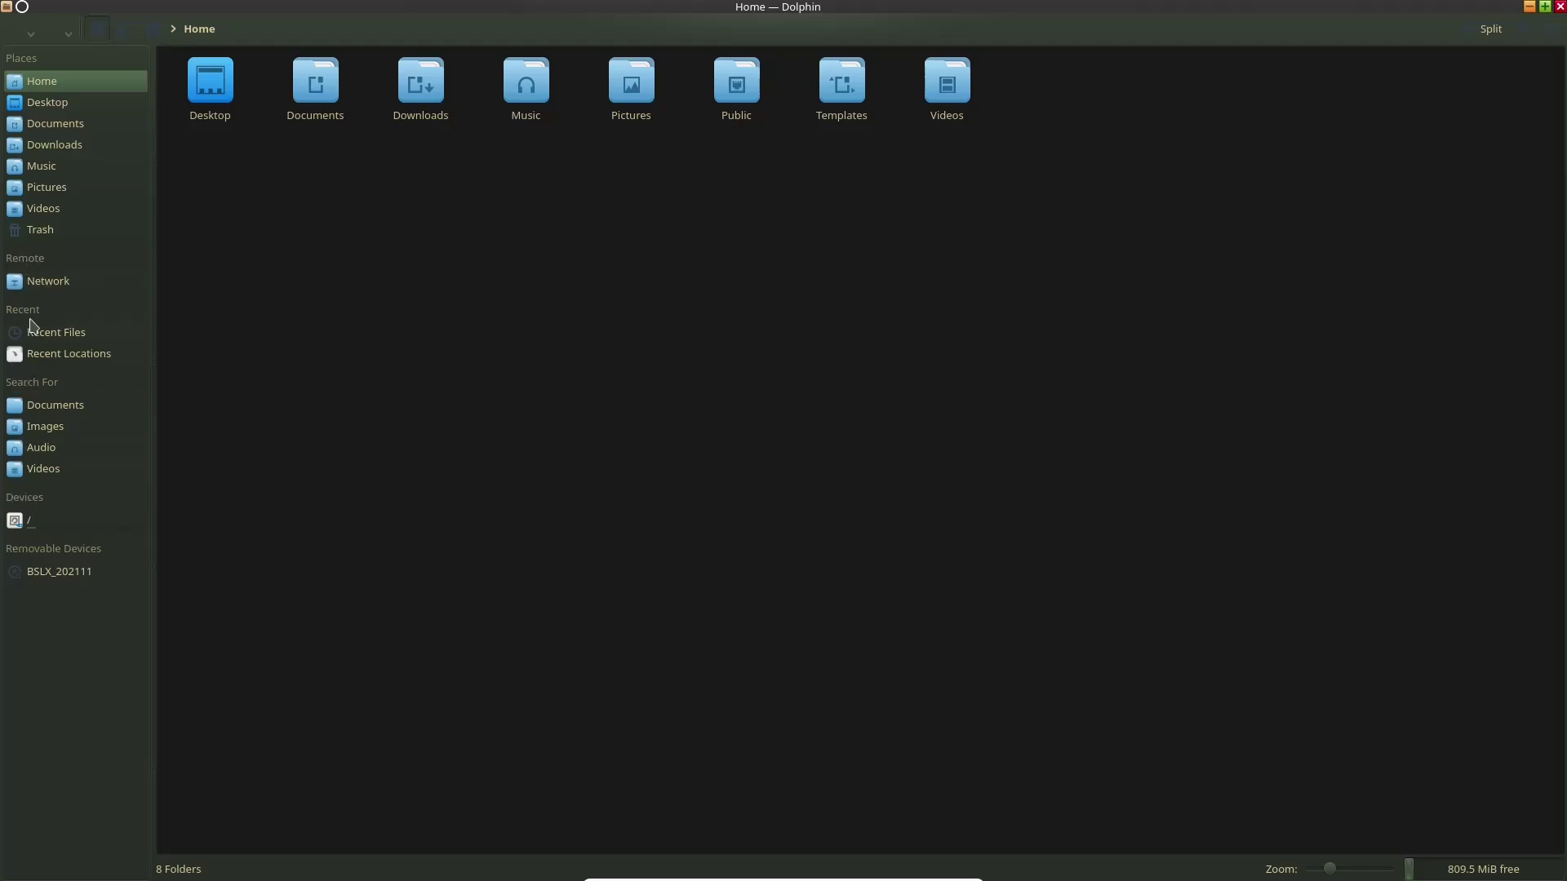
Hide the Recent section in Dolphin's Places panel and set Places icons to Large (32x32).
{"action": "right_click", "coordinate": [29, 318]}
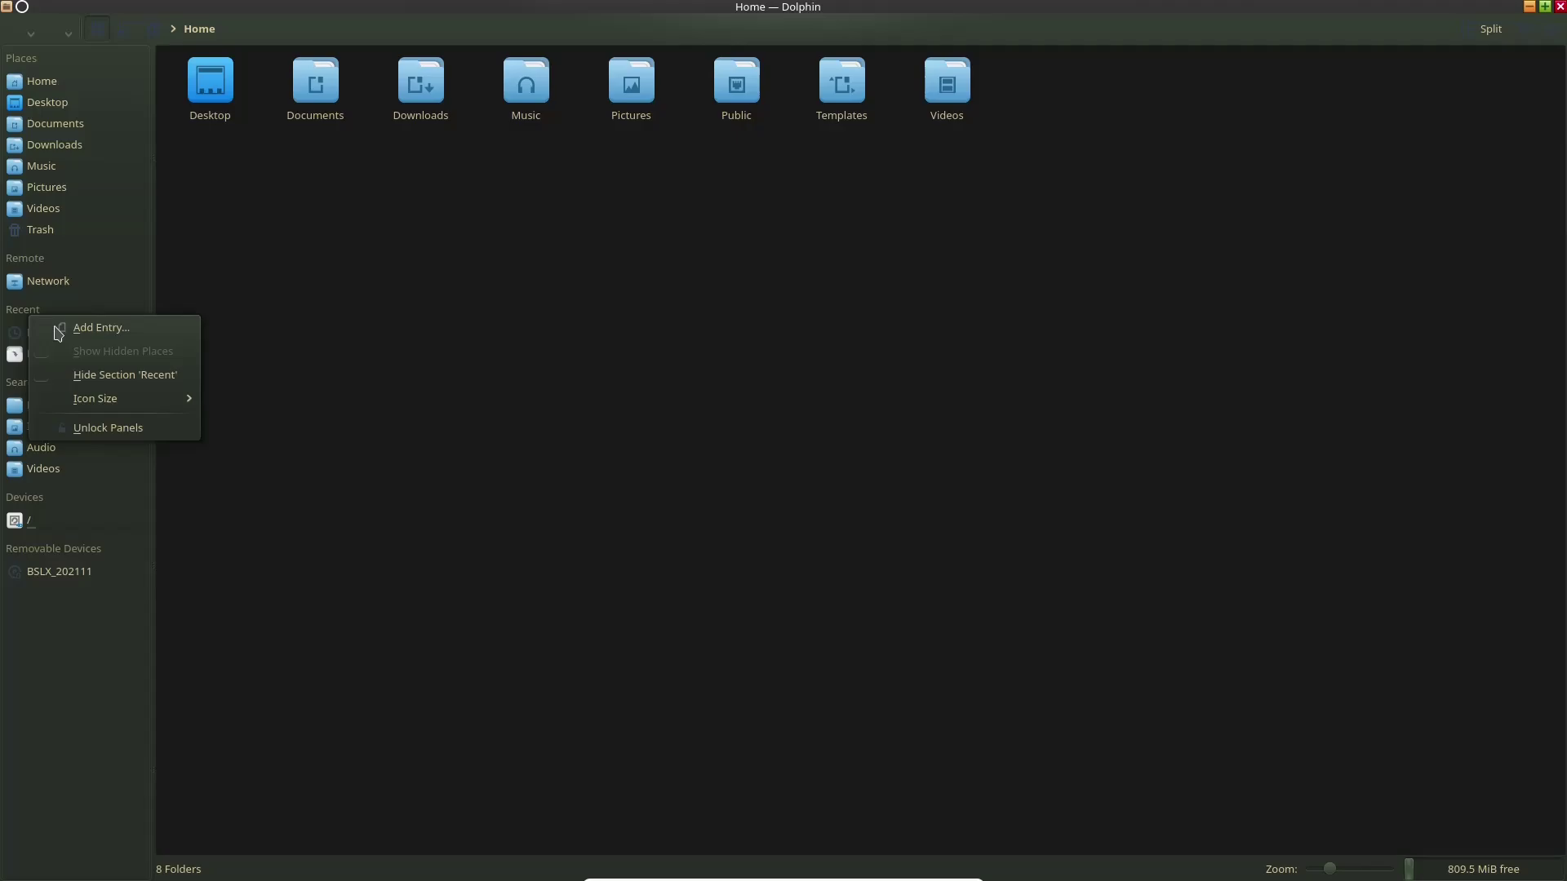
{"action": "left_click", "coordinate": [34, 377]}
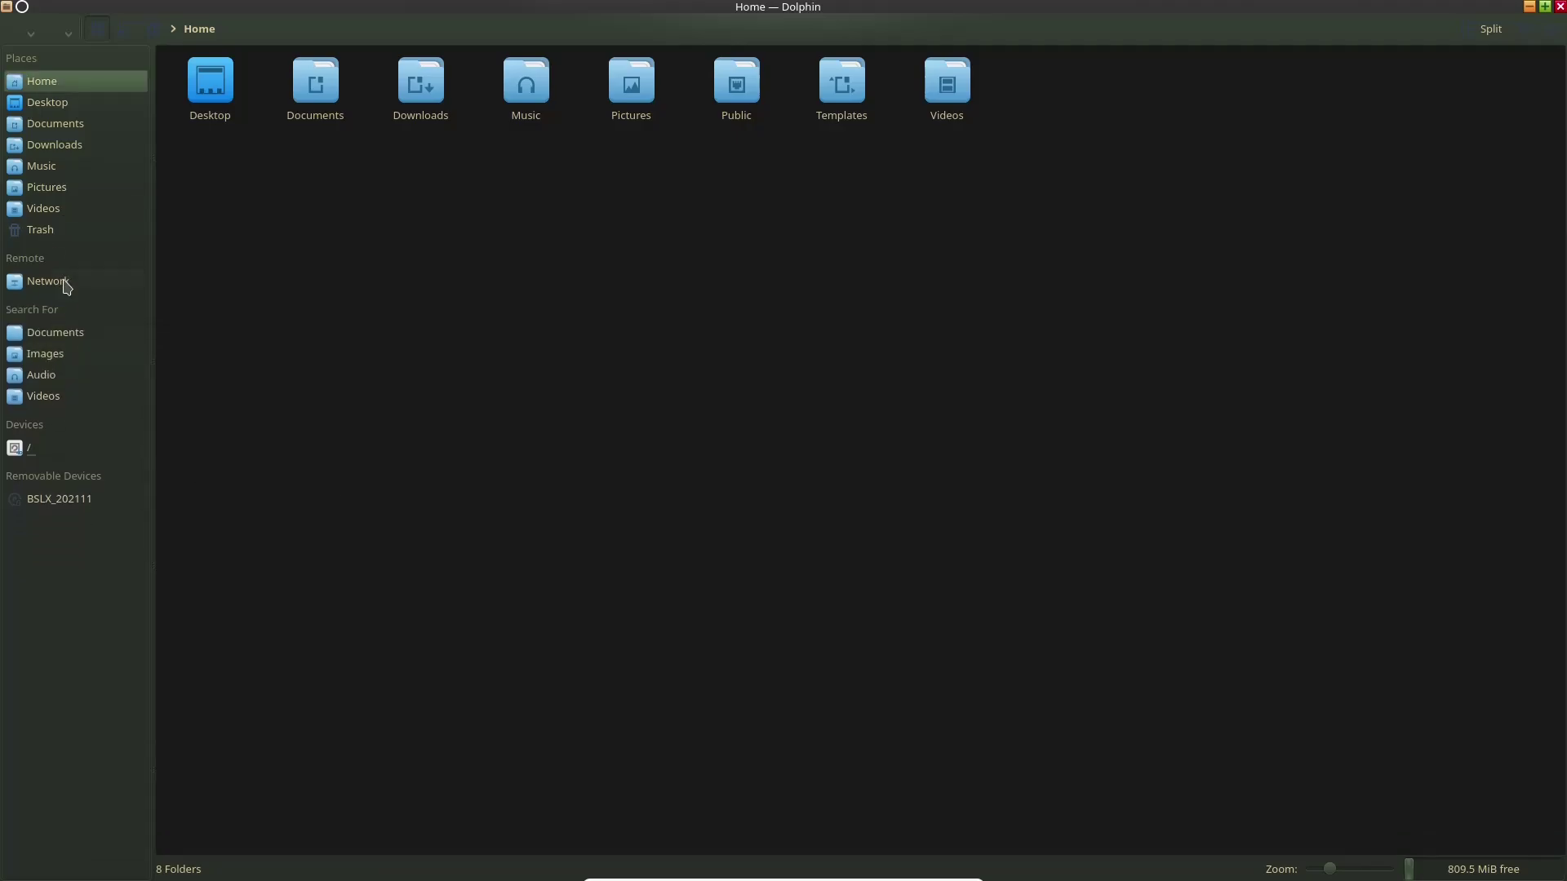
{"action": "right_click", "coordinate": [90, 725]}
{"action": "mouse_move", "coordinate": [157, 787]}
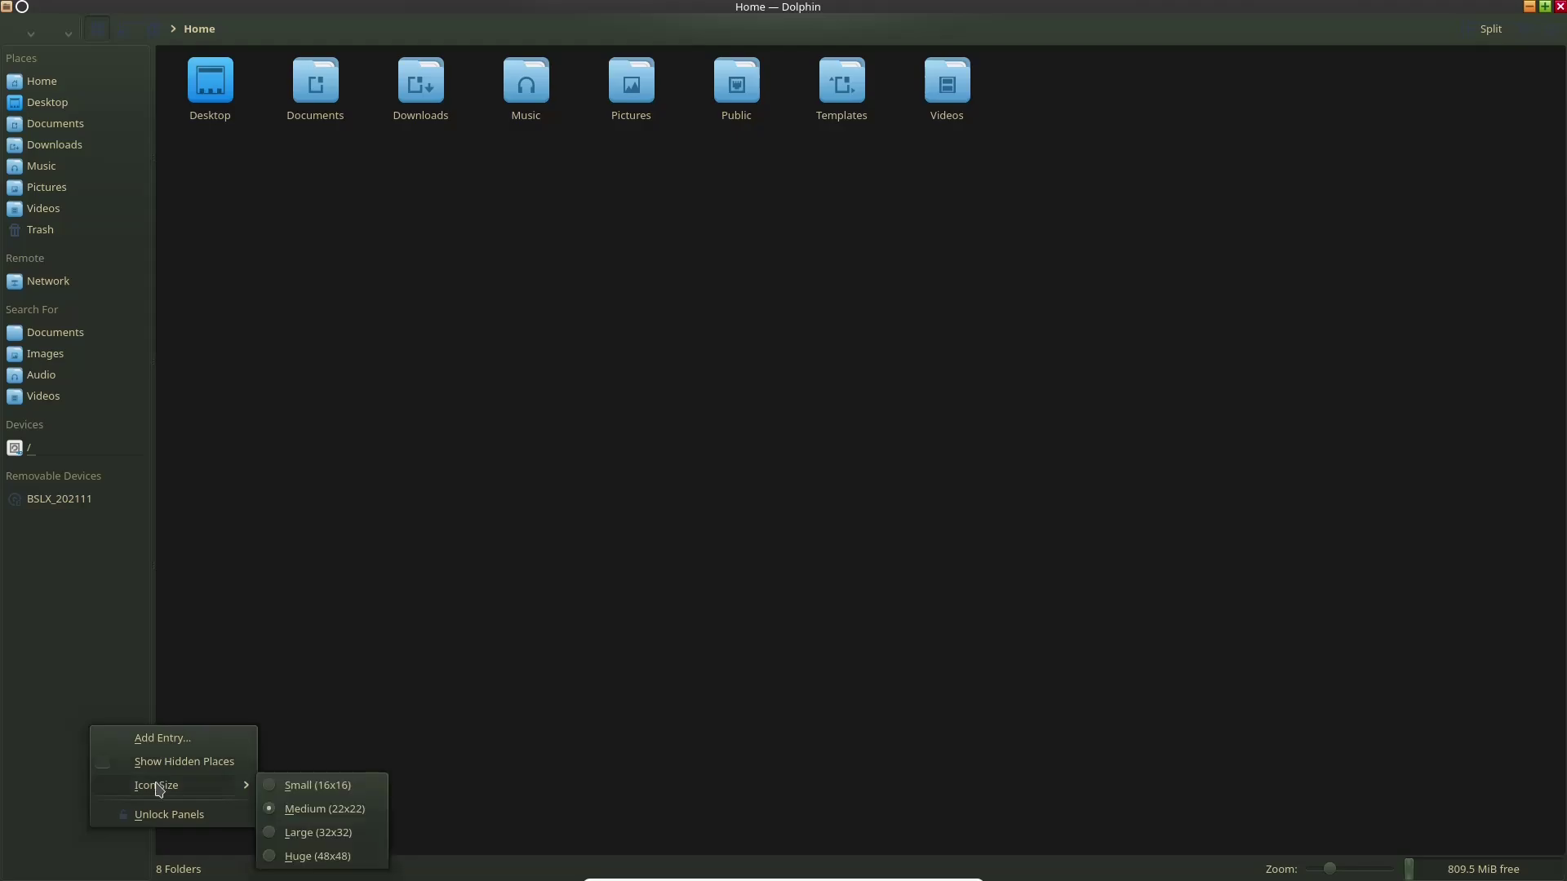
{"action": "left_click", "coordinate": [304, 832]}
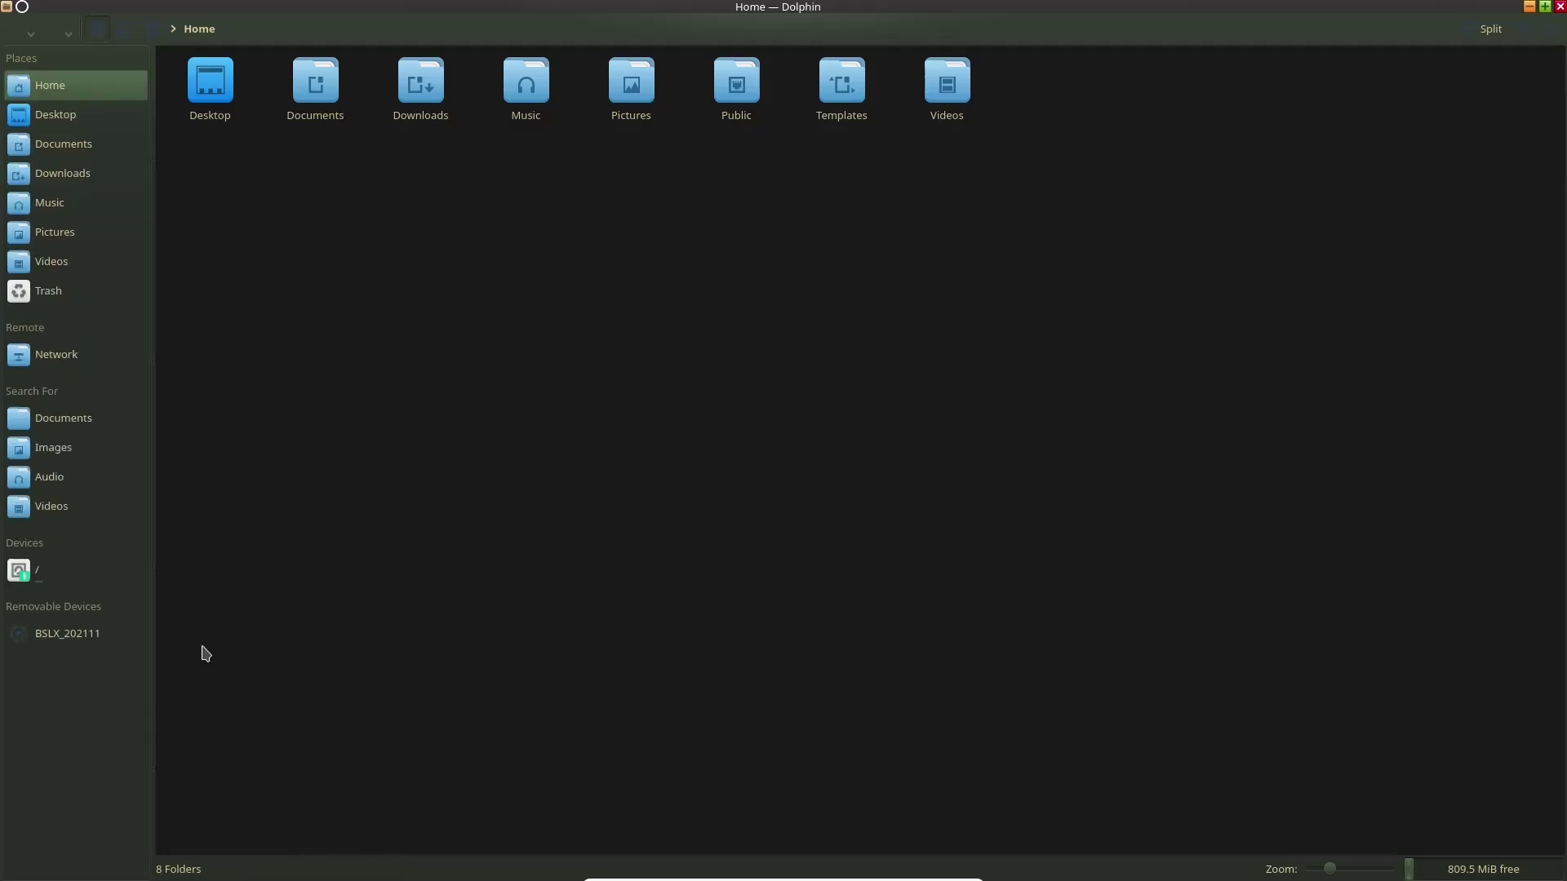
{"action": "right_click", "coordinate": [75, 723]}
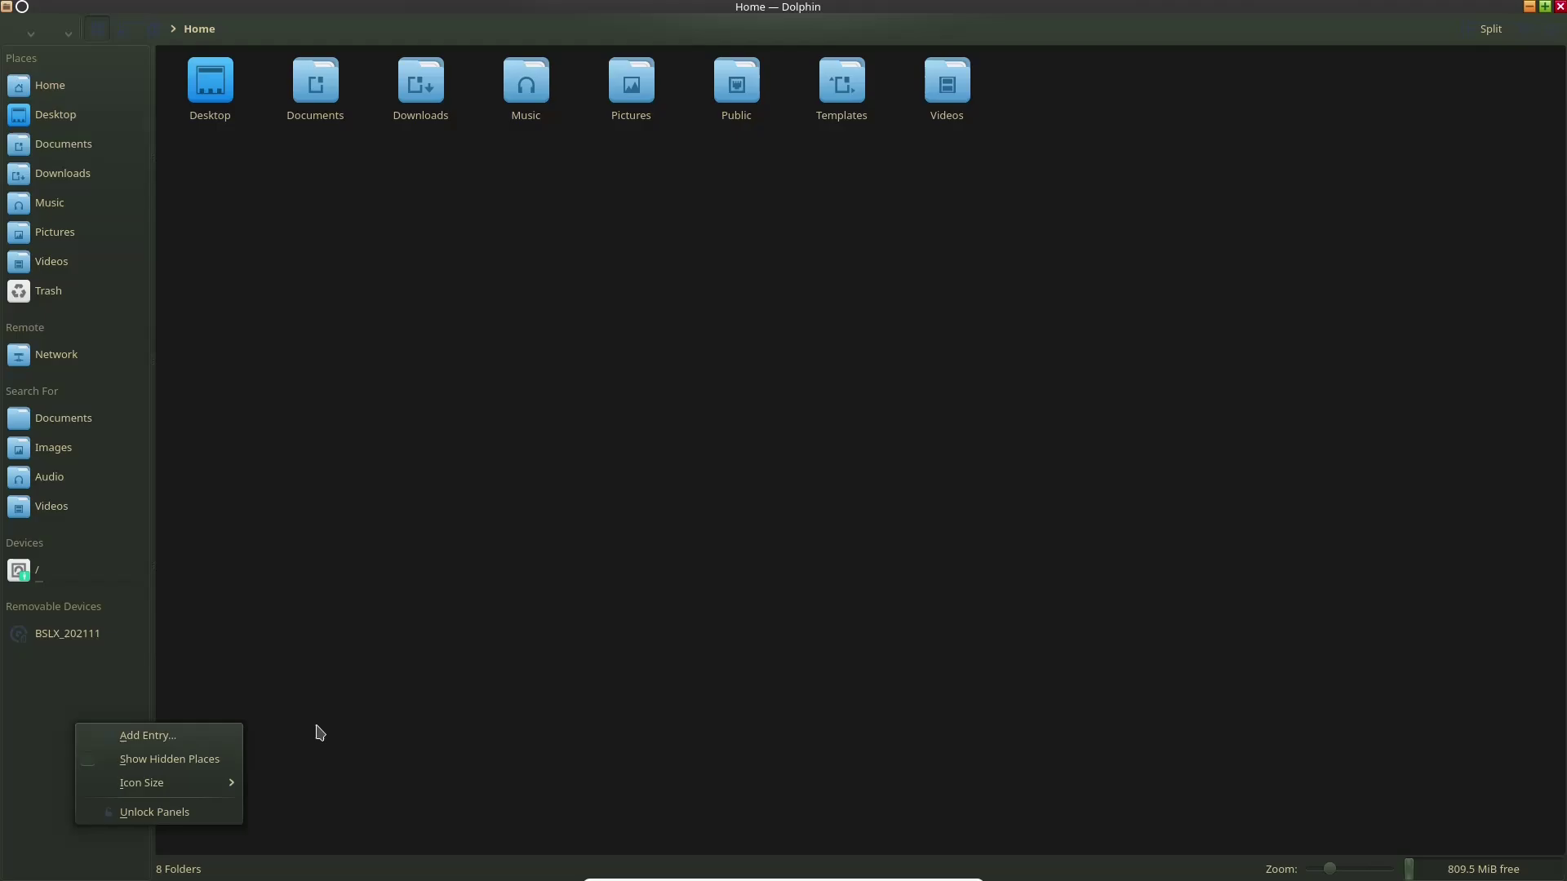
{"action": "left_click", "coordinate": [366, 714]}
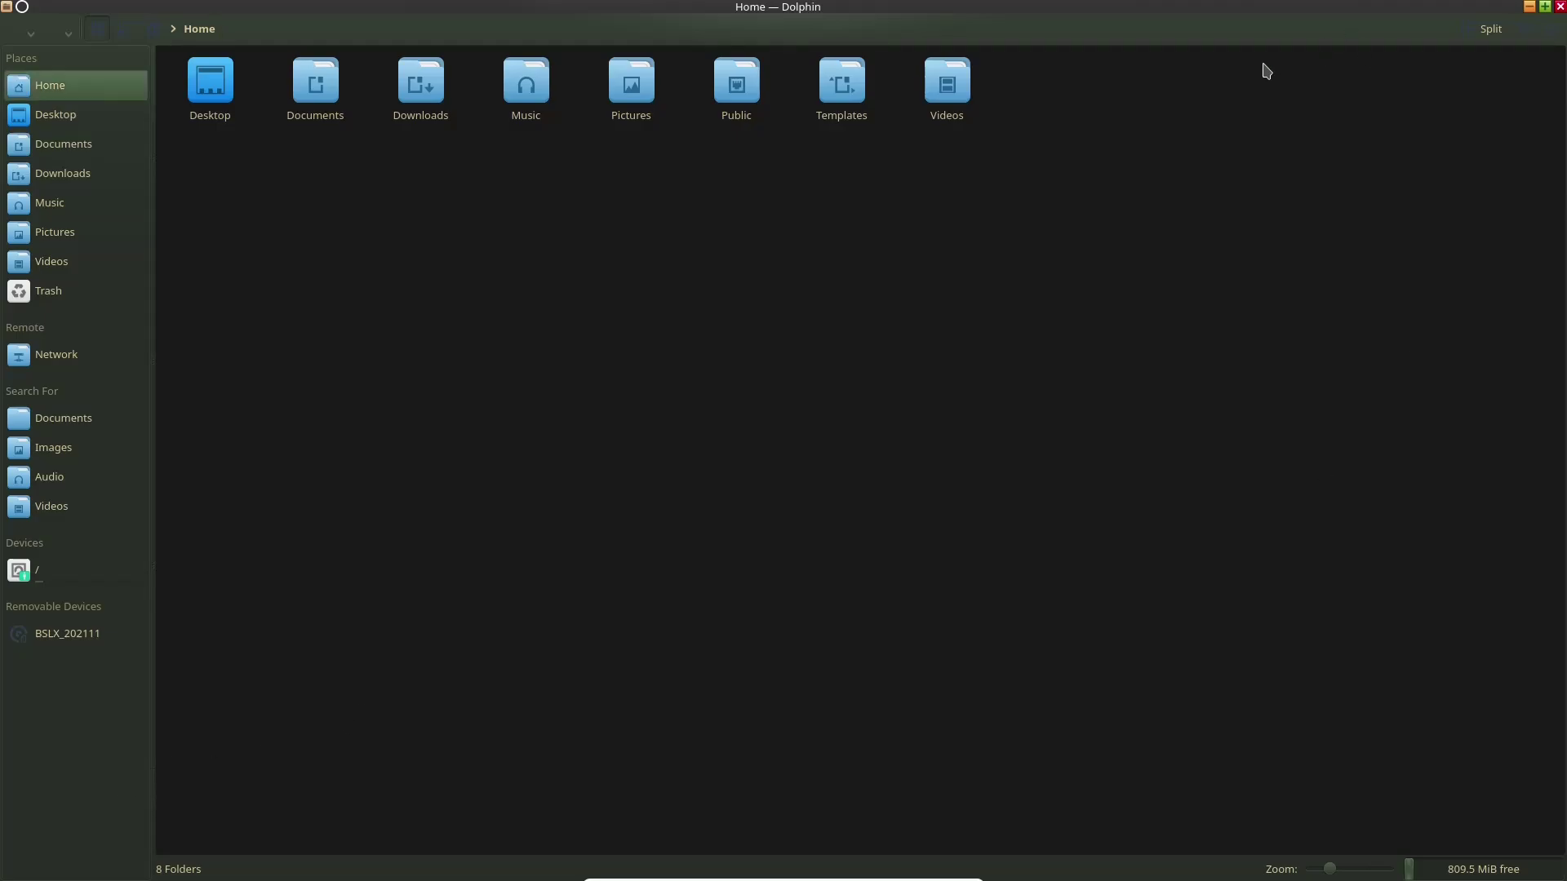
{"action": "left_click", "coordinate": [1491, 29]}
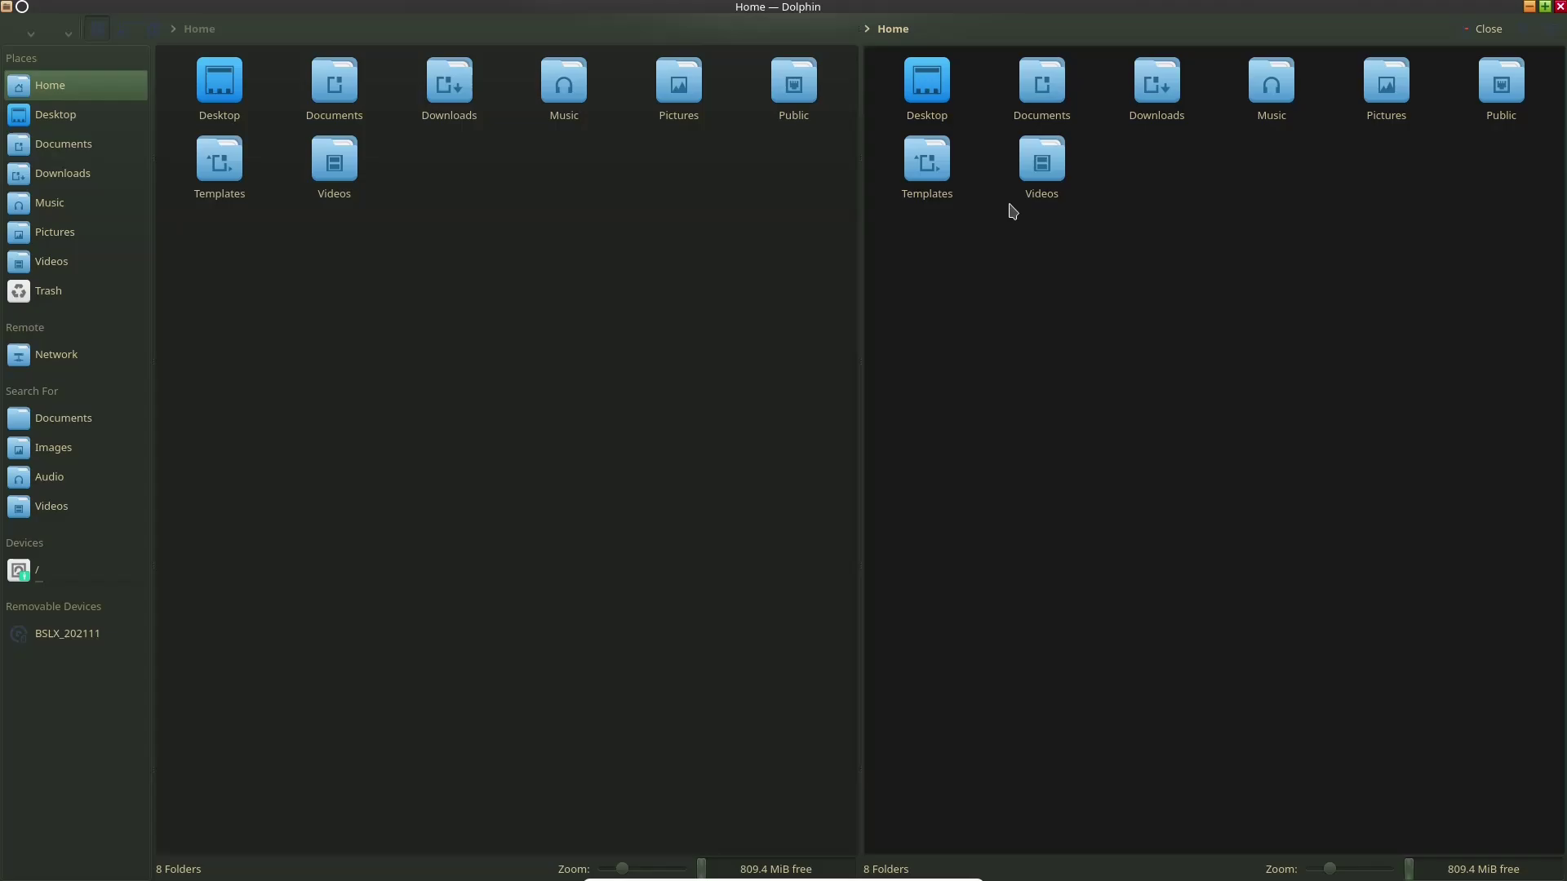
{"action": "left_click", "coordinate": [1155, 83]}
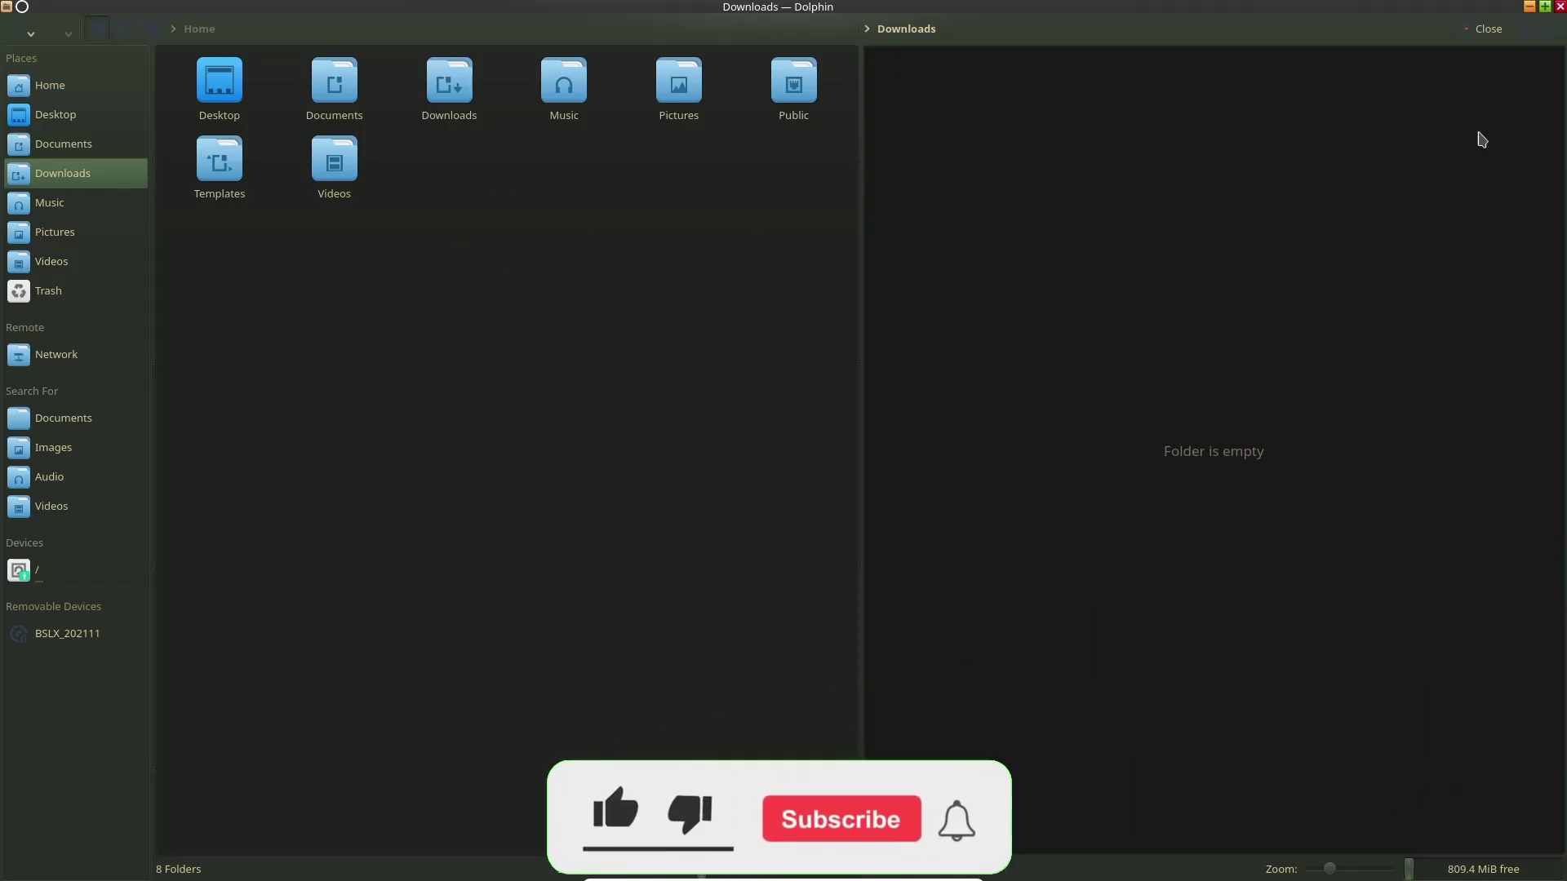
{"action": "left_click", "coordinate": [1479, 31]}
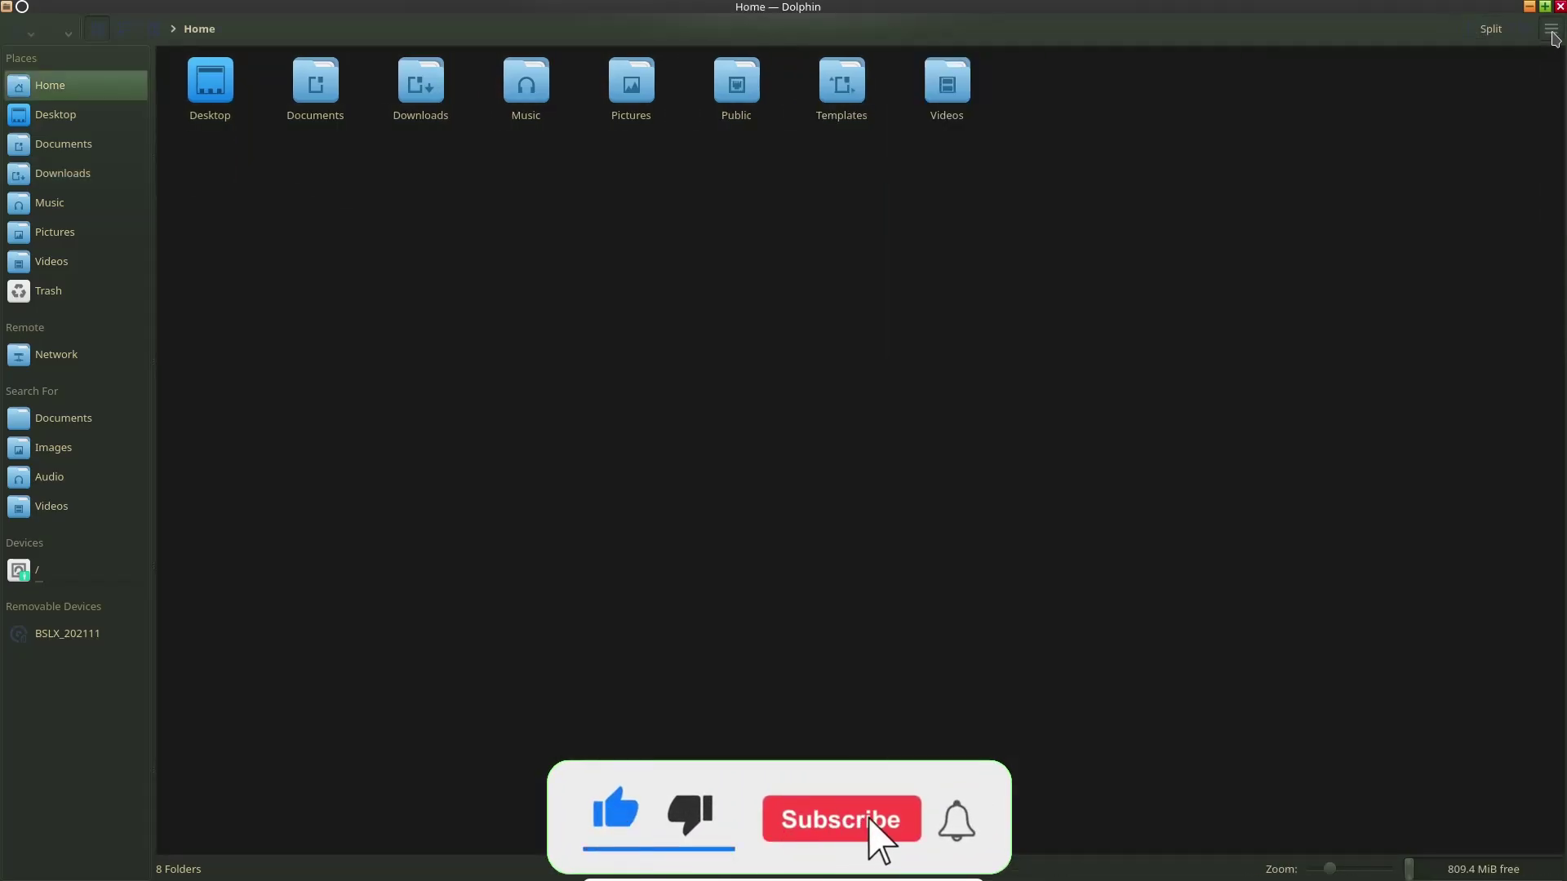
Toggle Dolphin's search and filter bar on and off, and look through its main menu.
{"action": "left_click", "coordinate": [1553, 34]}
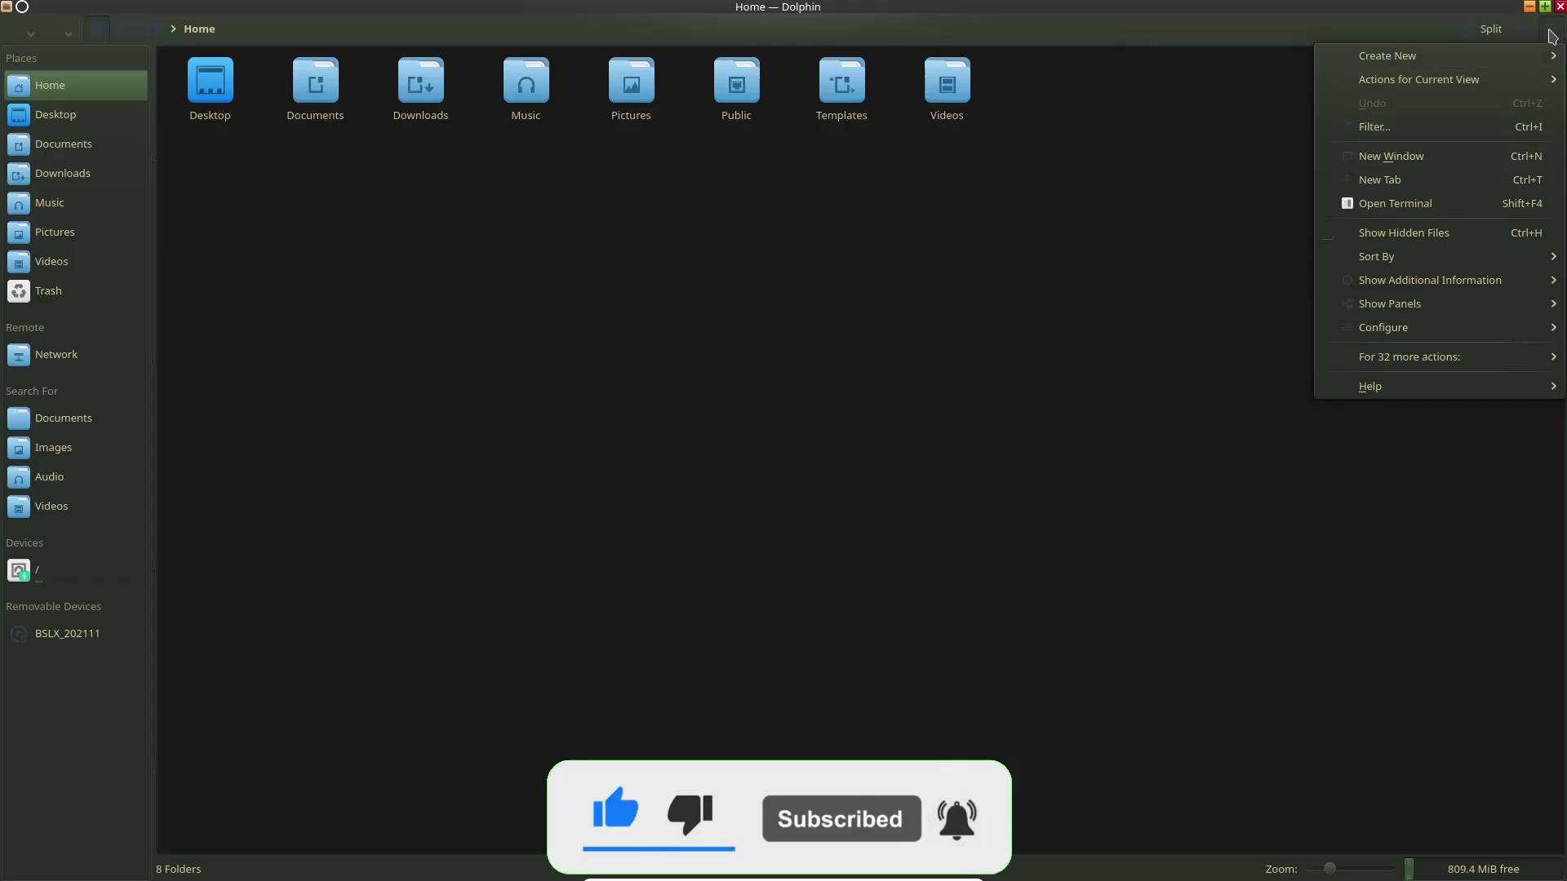
{"action": "left_click", "coordinate": [1523, 34]}
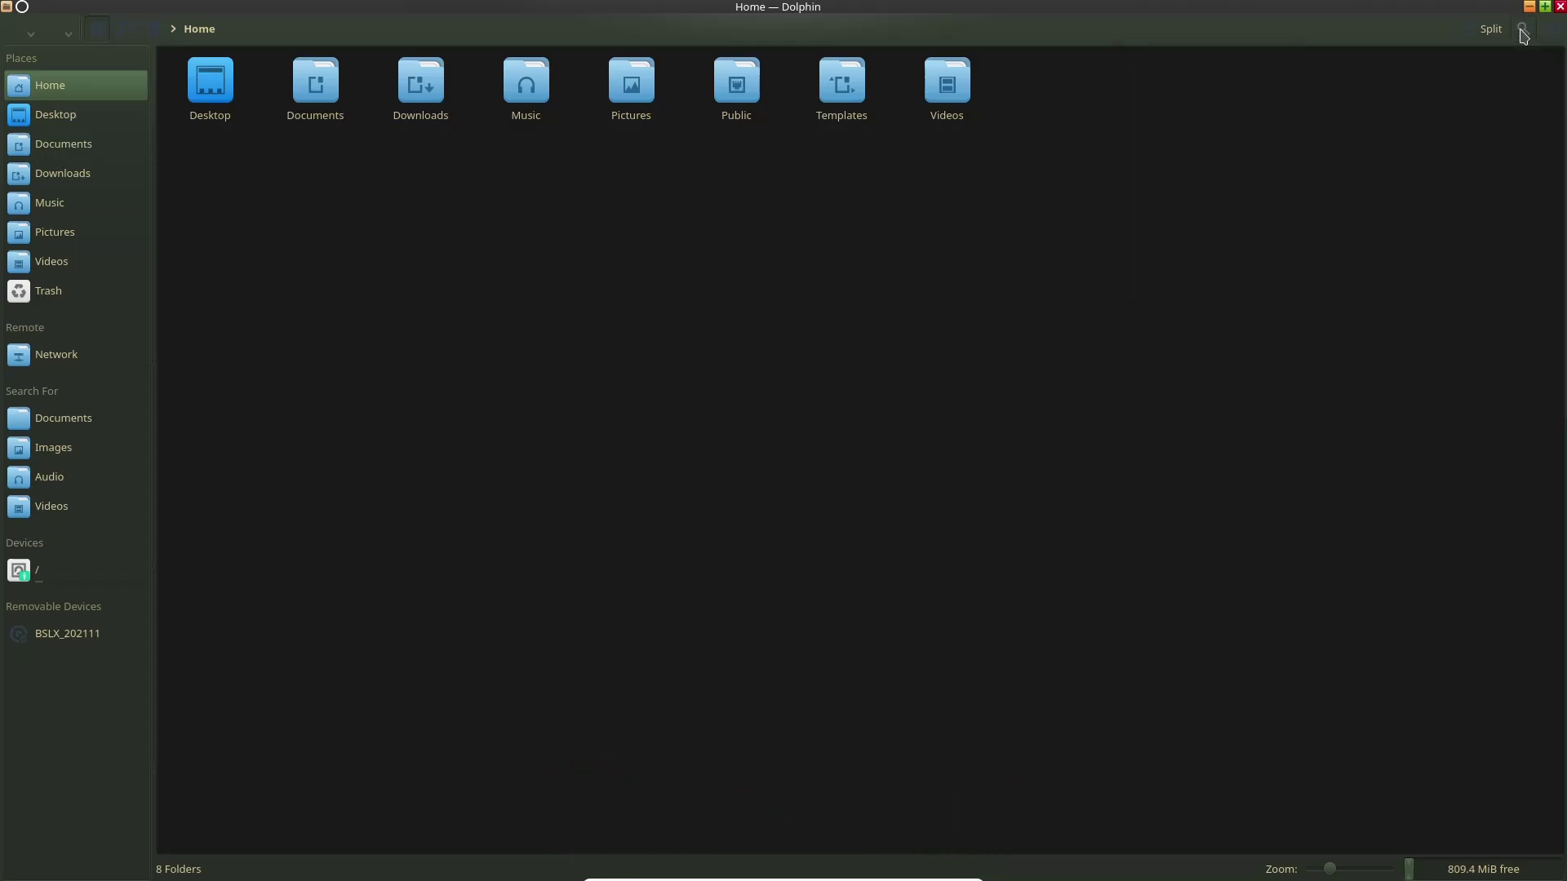
{"action": "left_click", "coordinate": [1523, 31]}
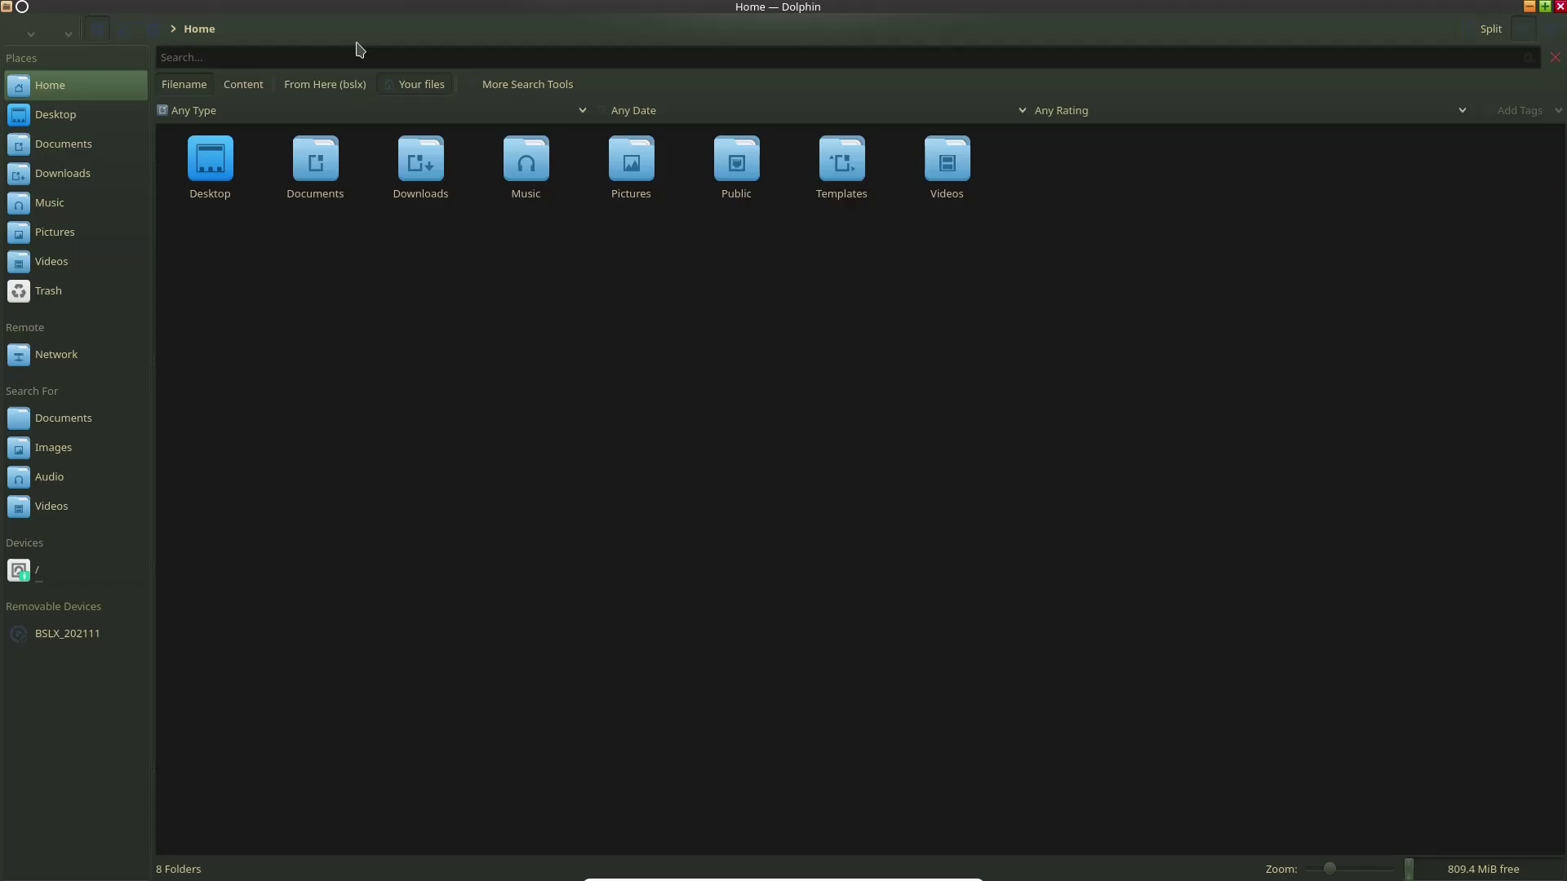
{"action": "left_click", "coordinate": [1523, 31]}
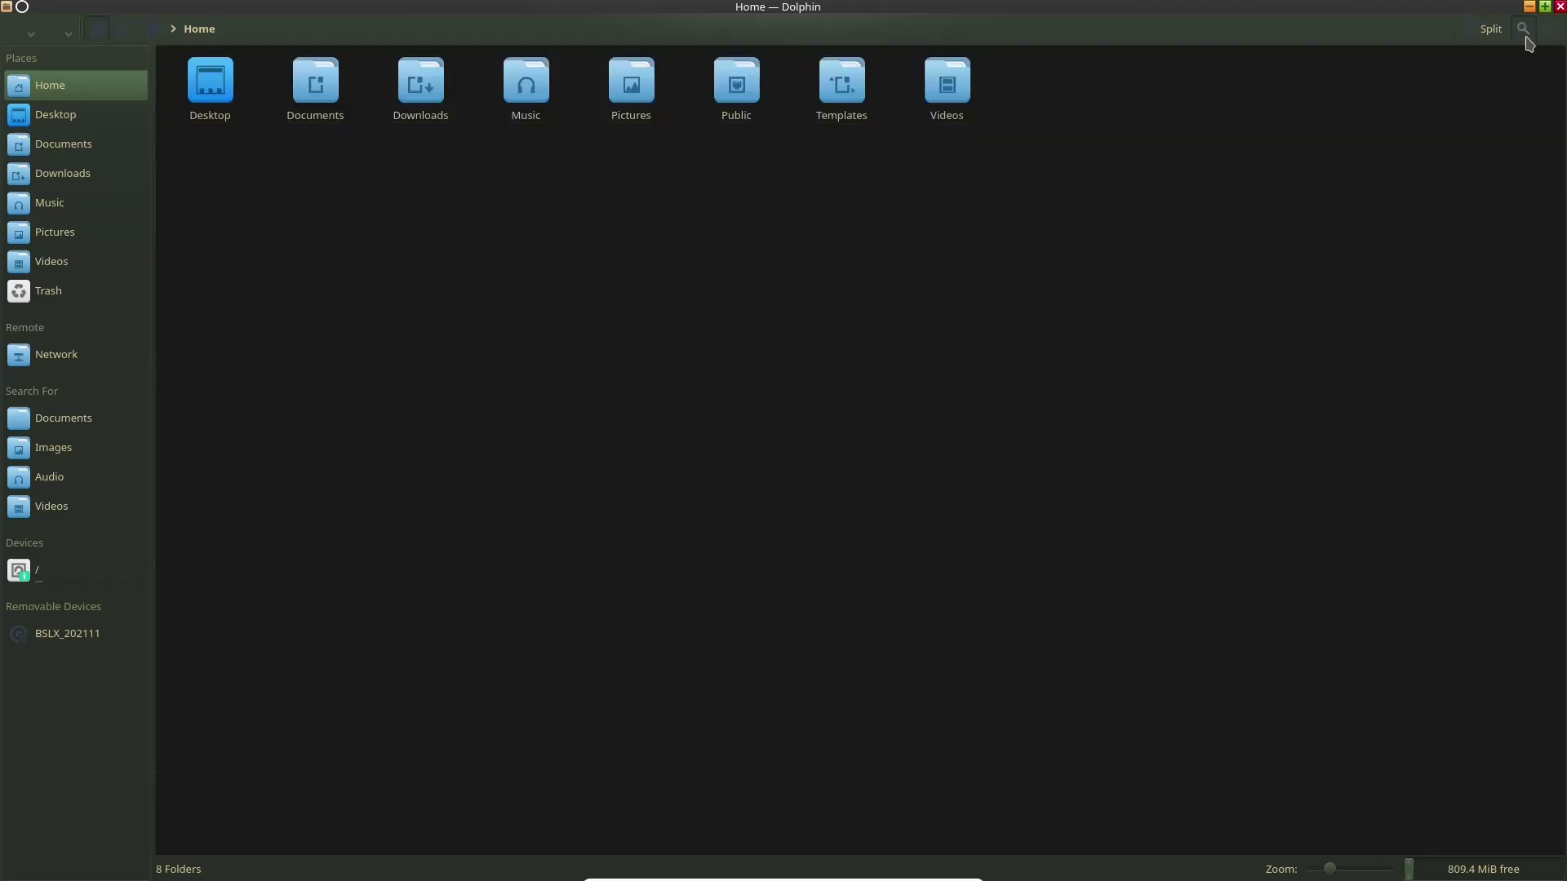
{"action": "left_click", "coordinate": [1550, 31]}
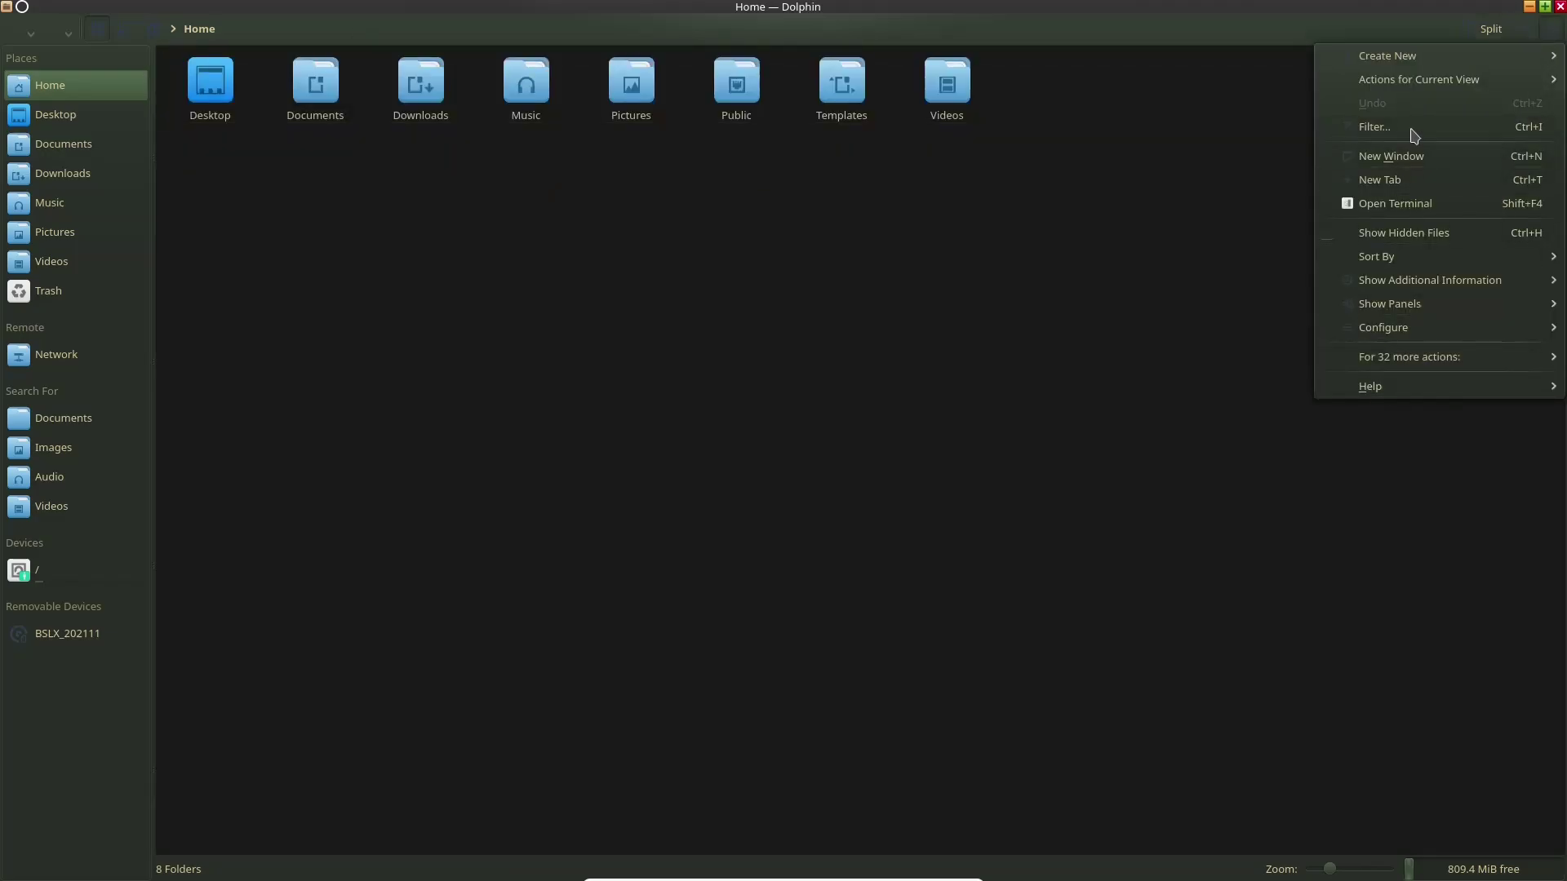
{"action": "mouse_move", "coordinate": [1421, 280]}
{"action": "left_click", "coordinate": [1548, 12]}
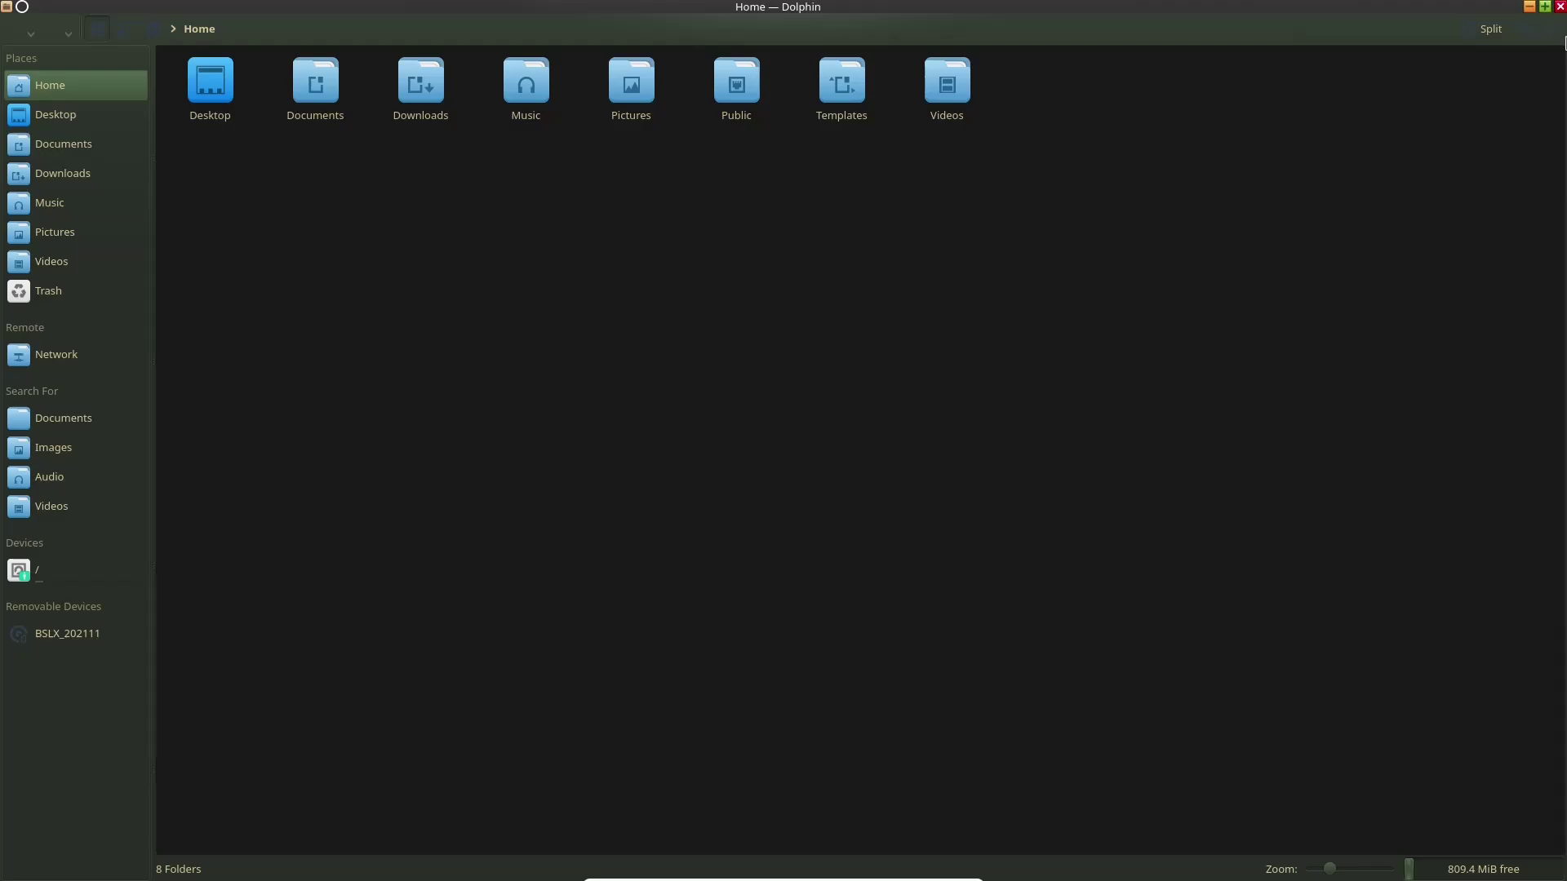
Close the Dolphin window and launch Konsole from the dock.
{"action": "left_click", "coordinate": [1544, 7]}
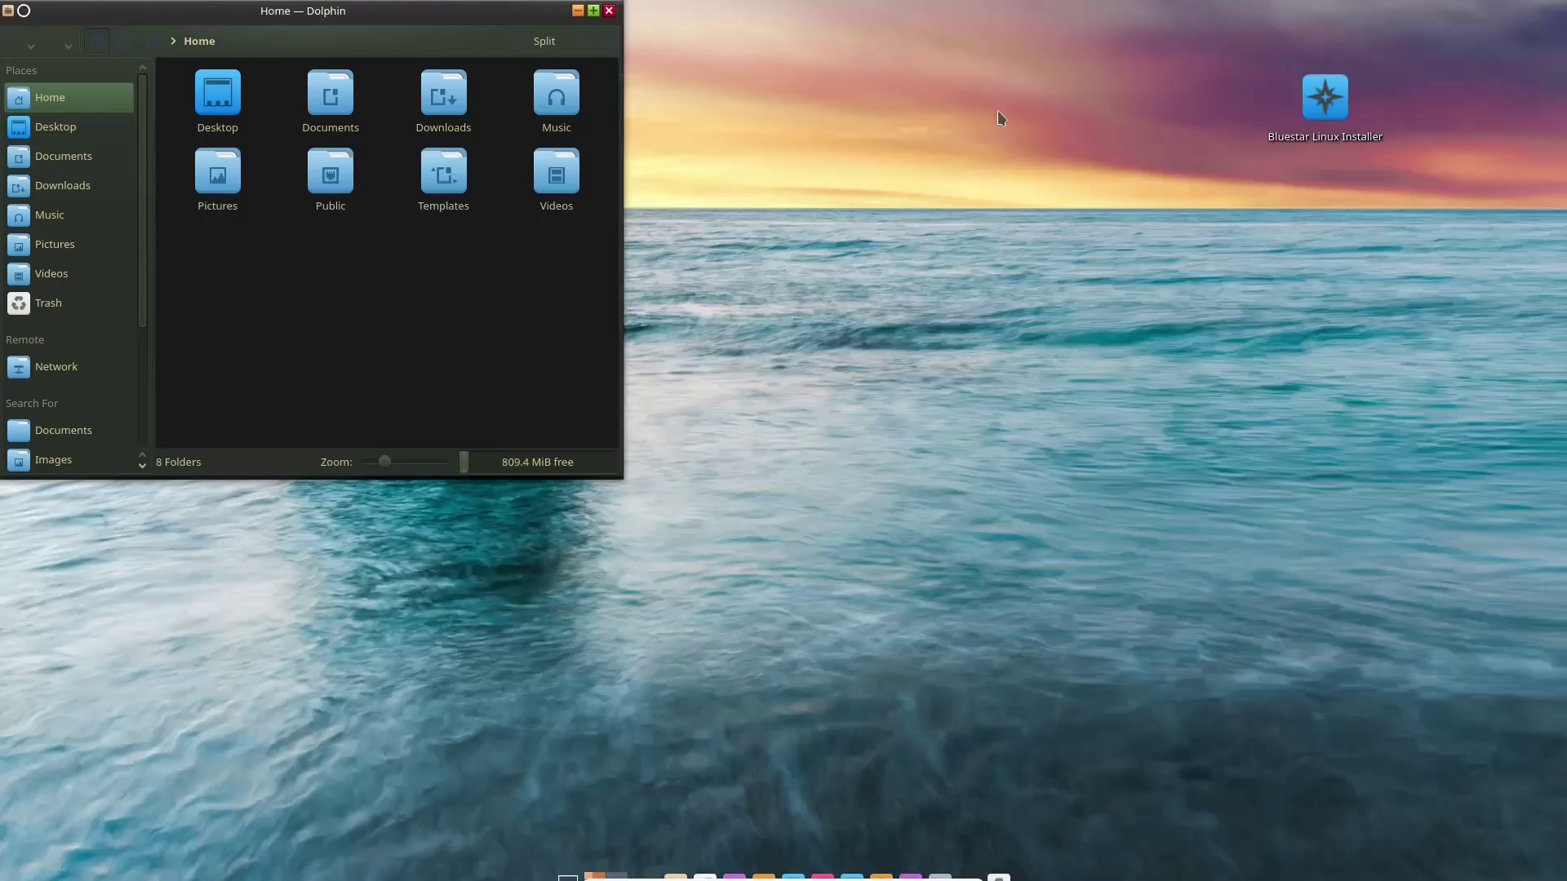
{"action": "left_click", "coordinate": [609, 10]}
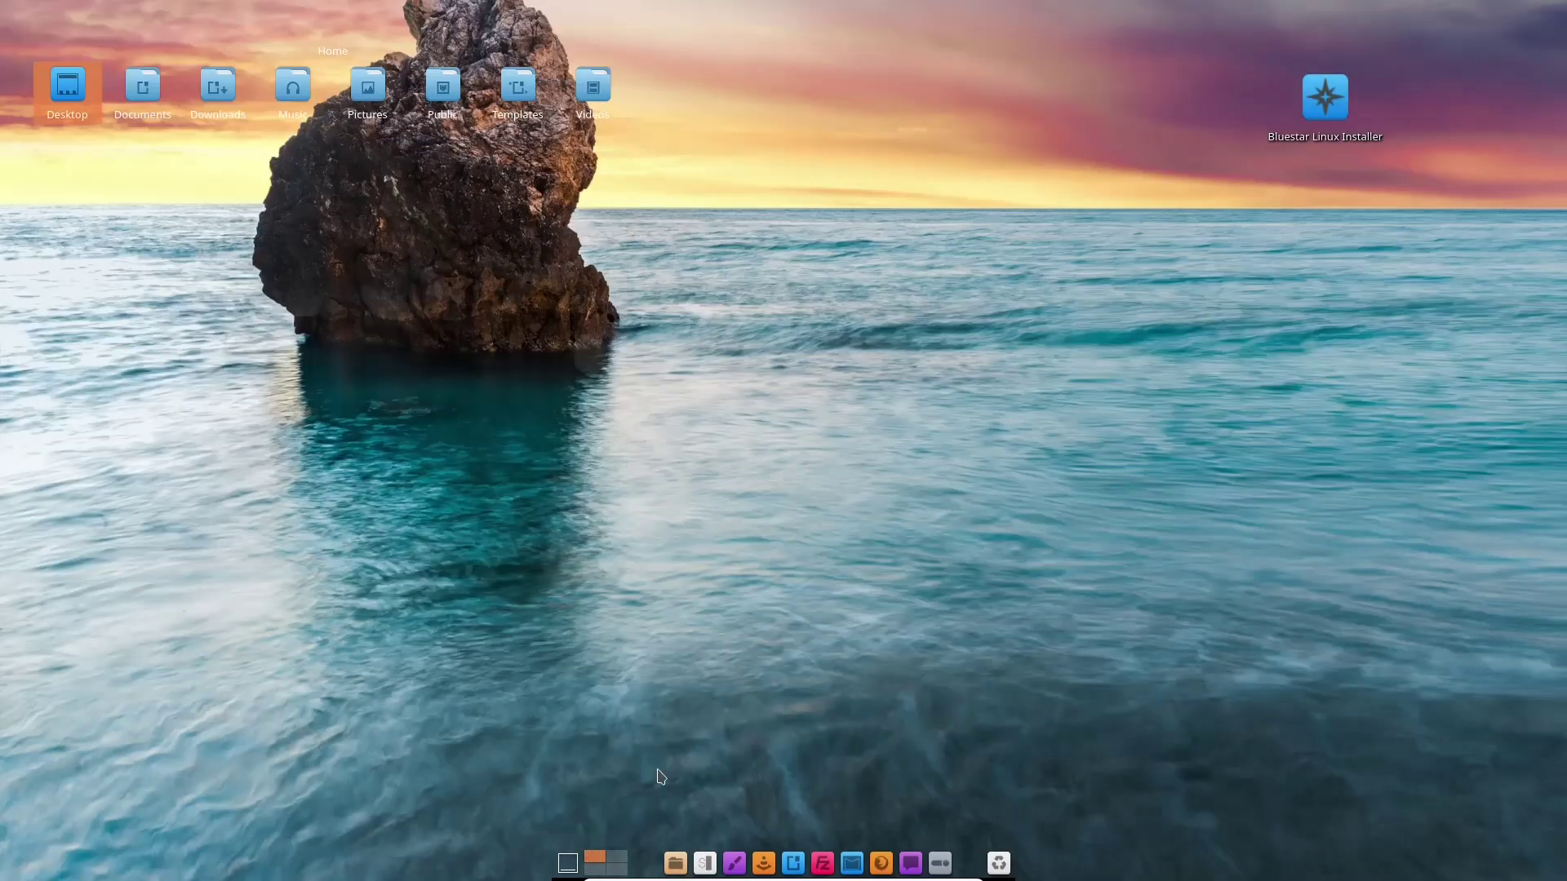
{"action": "left_click", "coordinate": [692, 850]}
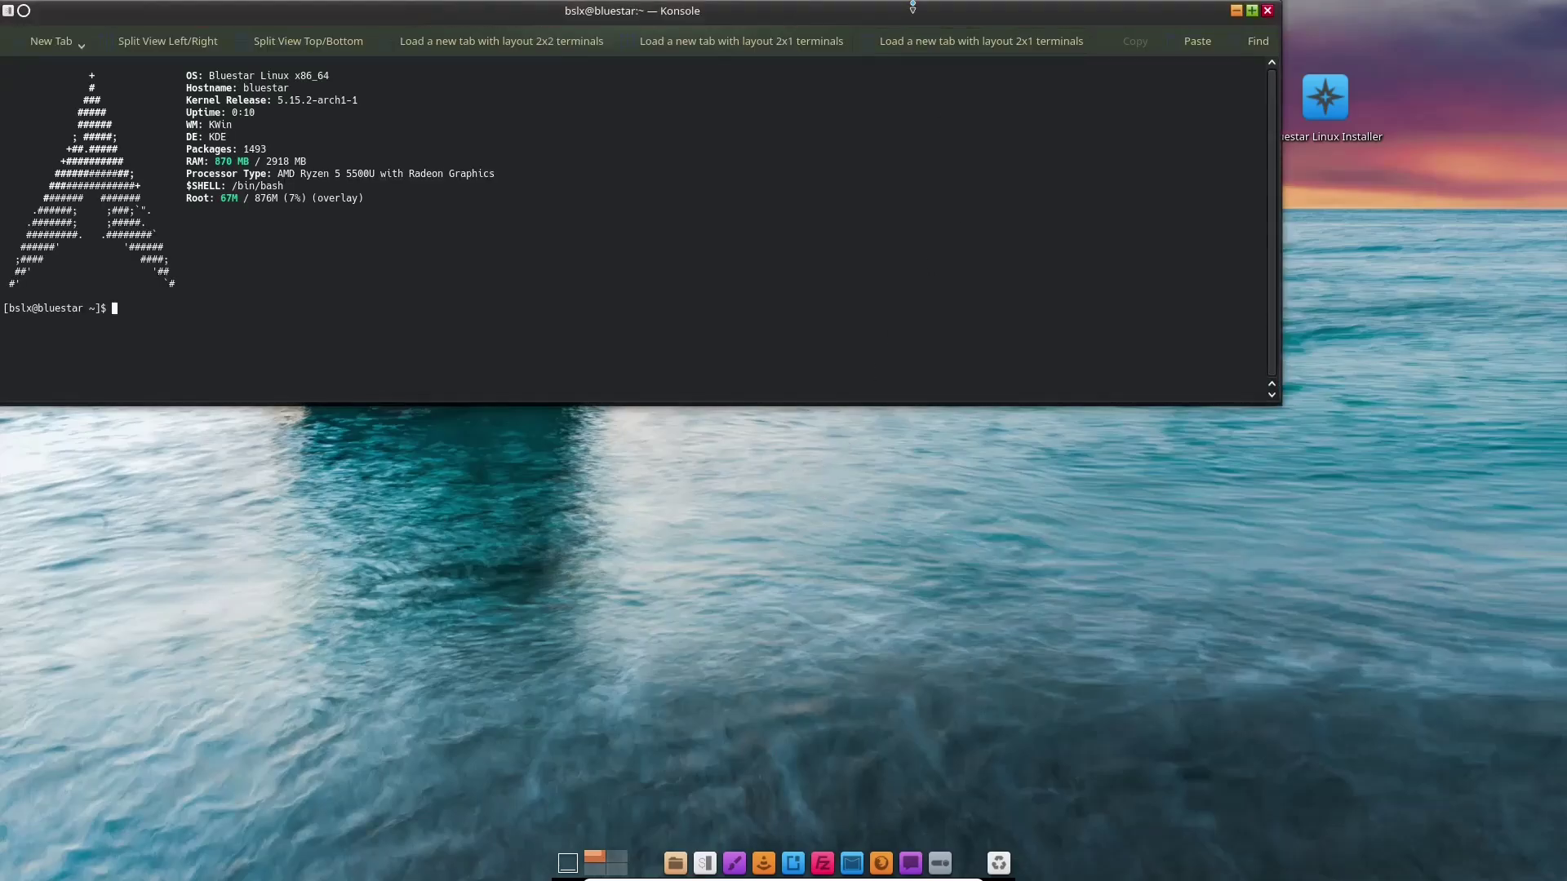
Move the Konsole window aside and run htop.
{"action": "left_click_drag", "start_coordinate": [914, 24], "coordinate": [1075, 83]}
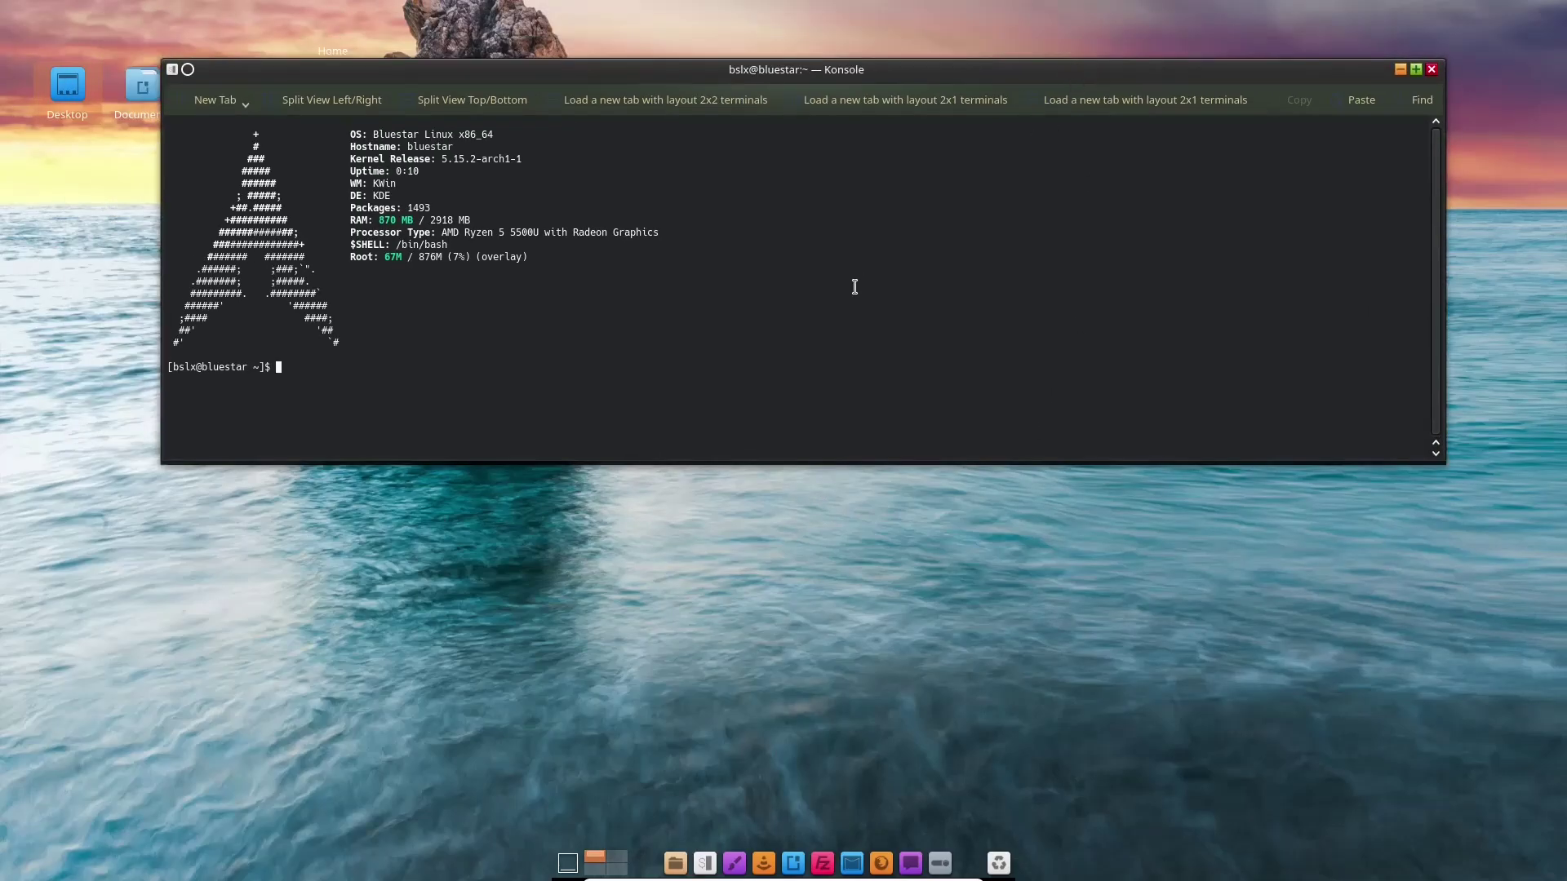
{"action": "type", "text": "htop"}
{"action": "key", "text": "Return"}
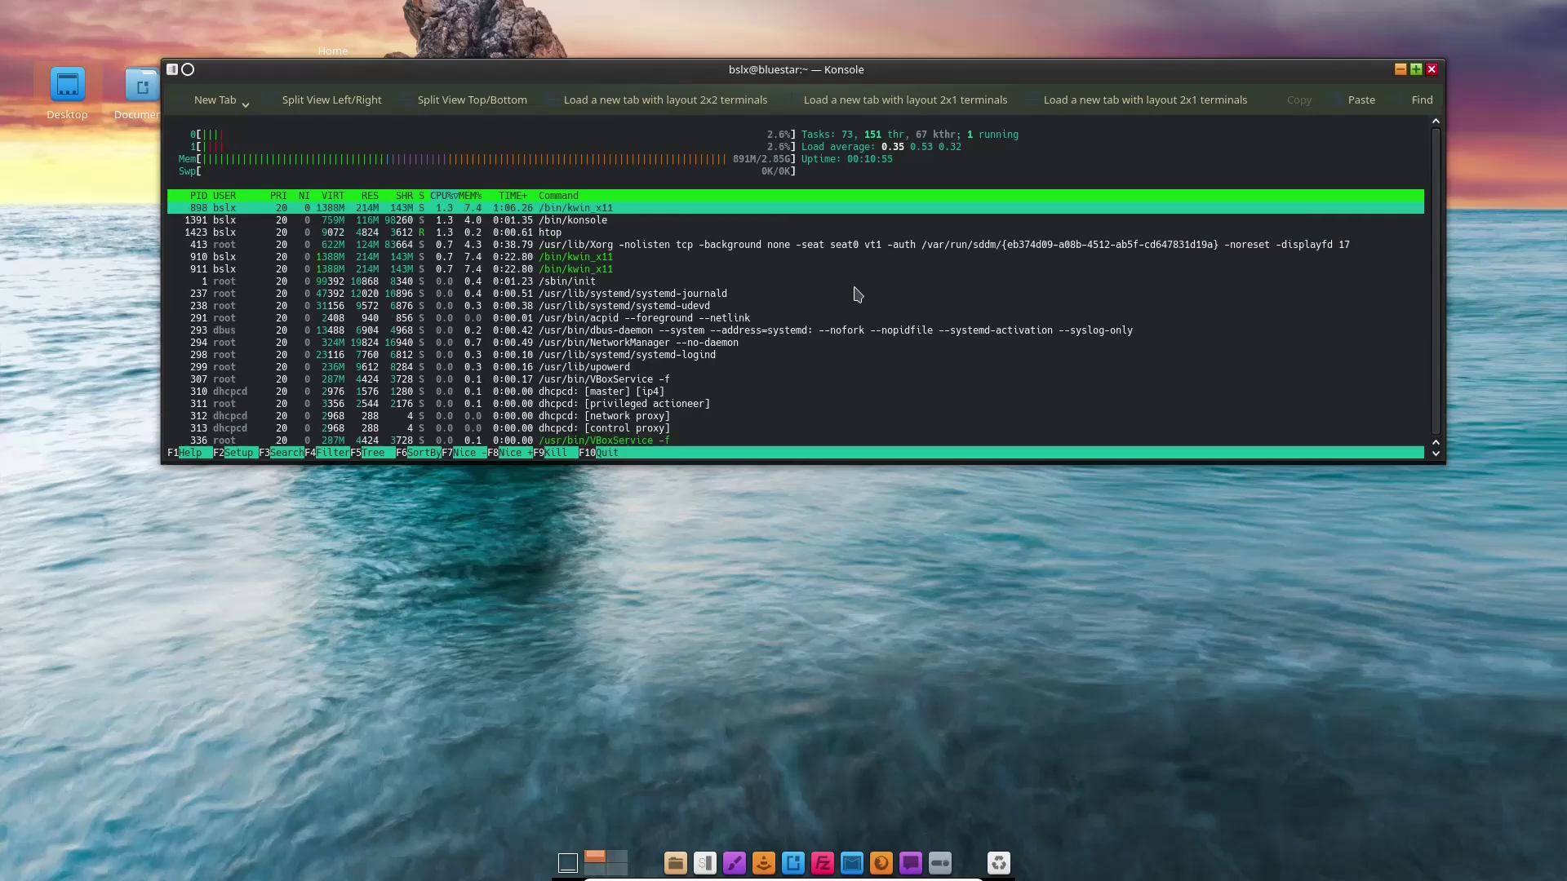
Close the Konsole window running htop.
{"action": "left_click", "coordinate": [1431, 69]}
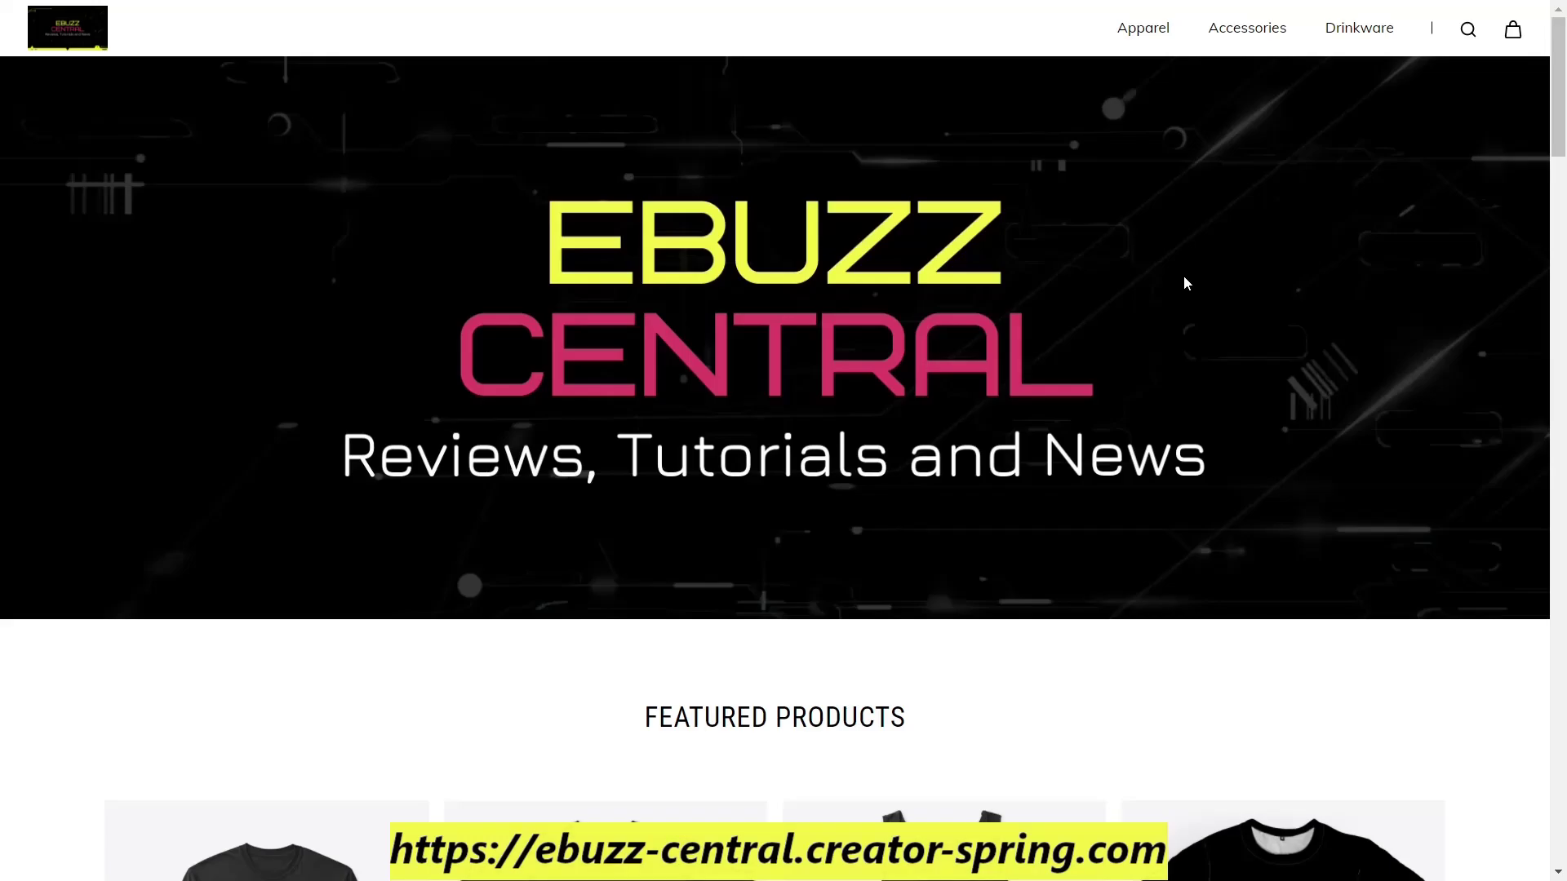
{"action": "scroll", "coordinate": [1187, 282], "scroll_direction": "down", "scroll_amount": 10}
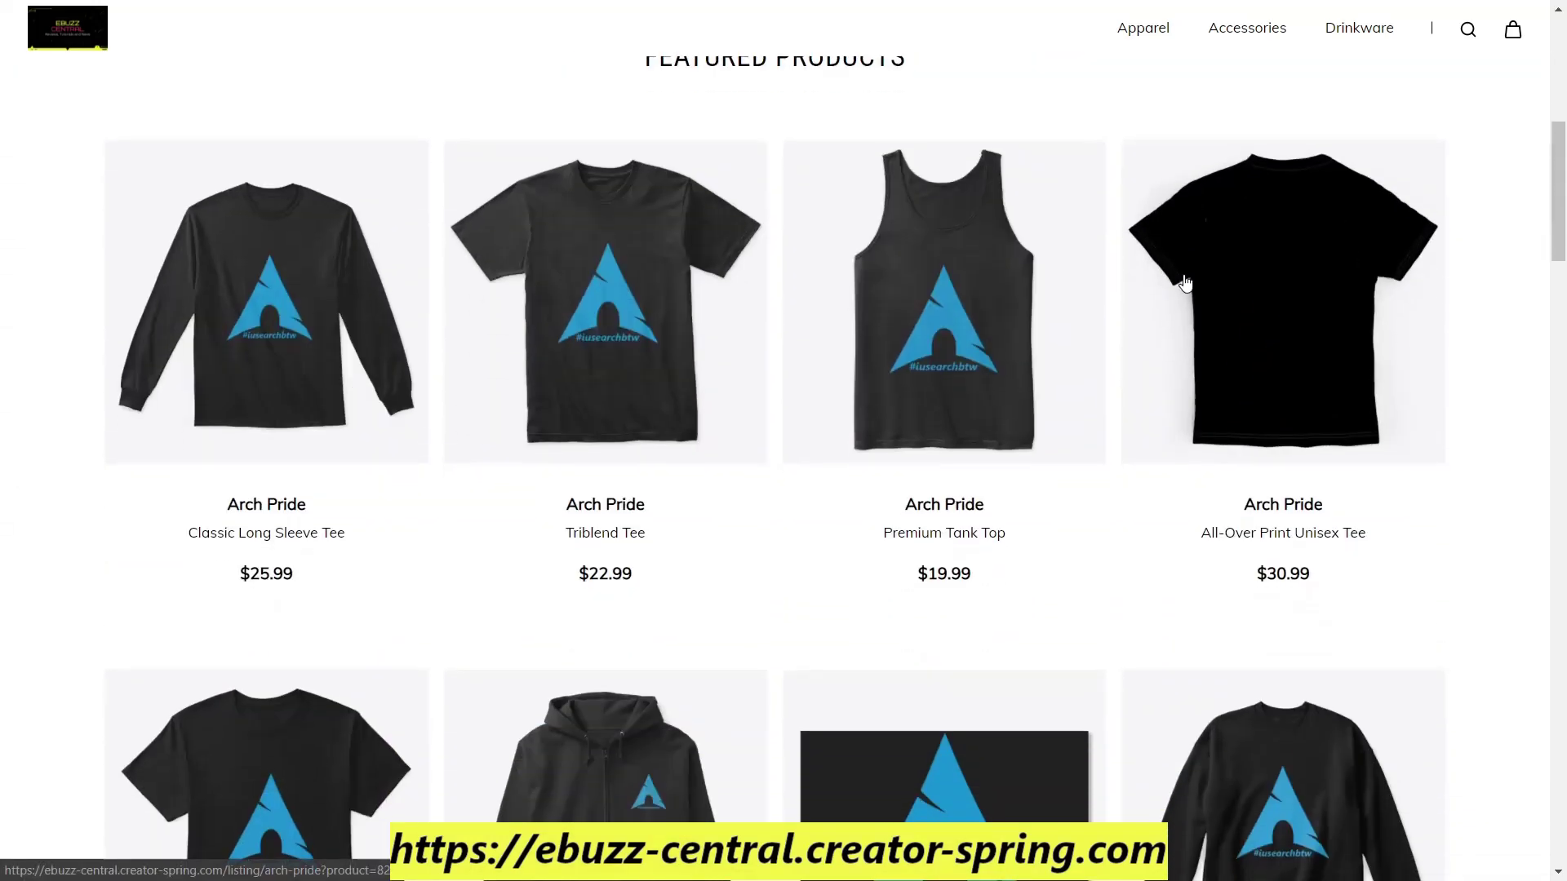
{"action": "scroll", "coordinate": [1189, 282], "scroll_direction": "down", "scroll_amount": 20}
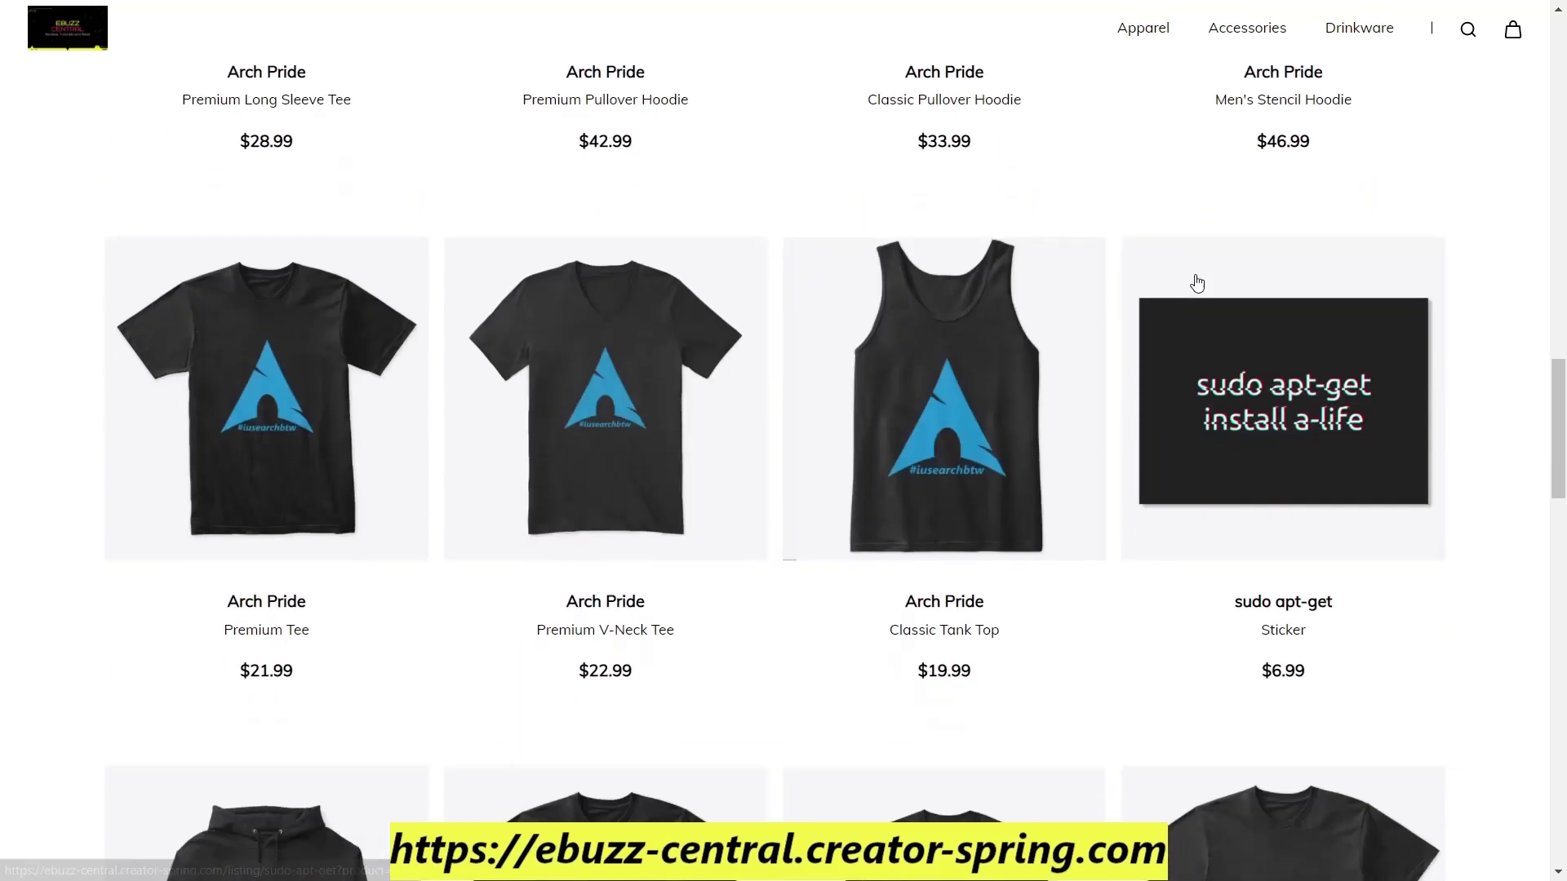
{"action": "scroll", "coordinate": [1197, 283], "scroll_direction": "up", "scroll_amount": 20}
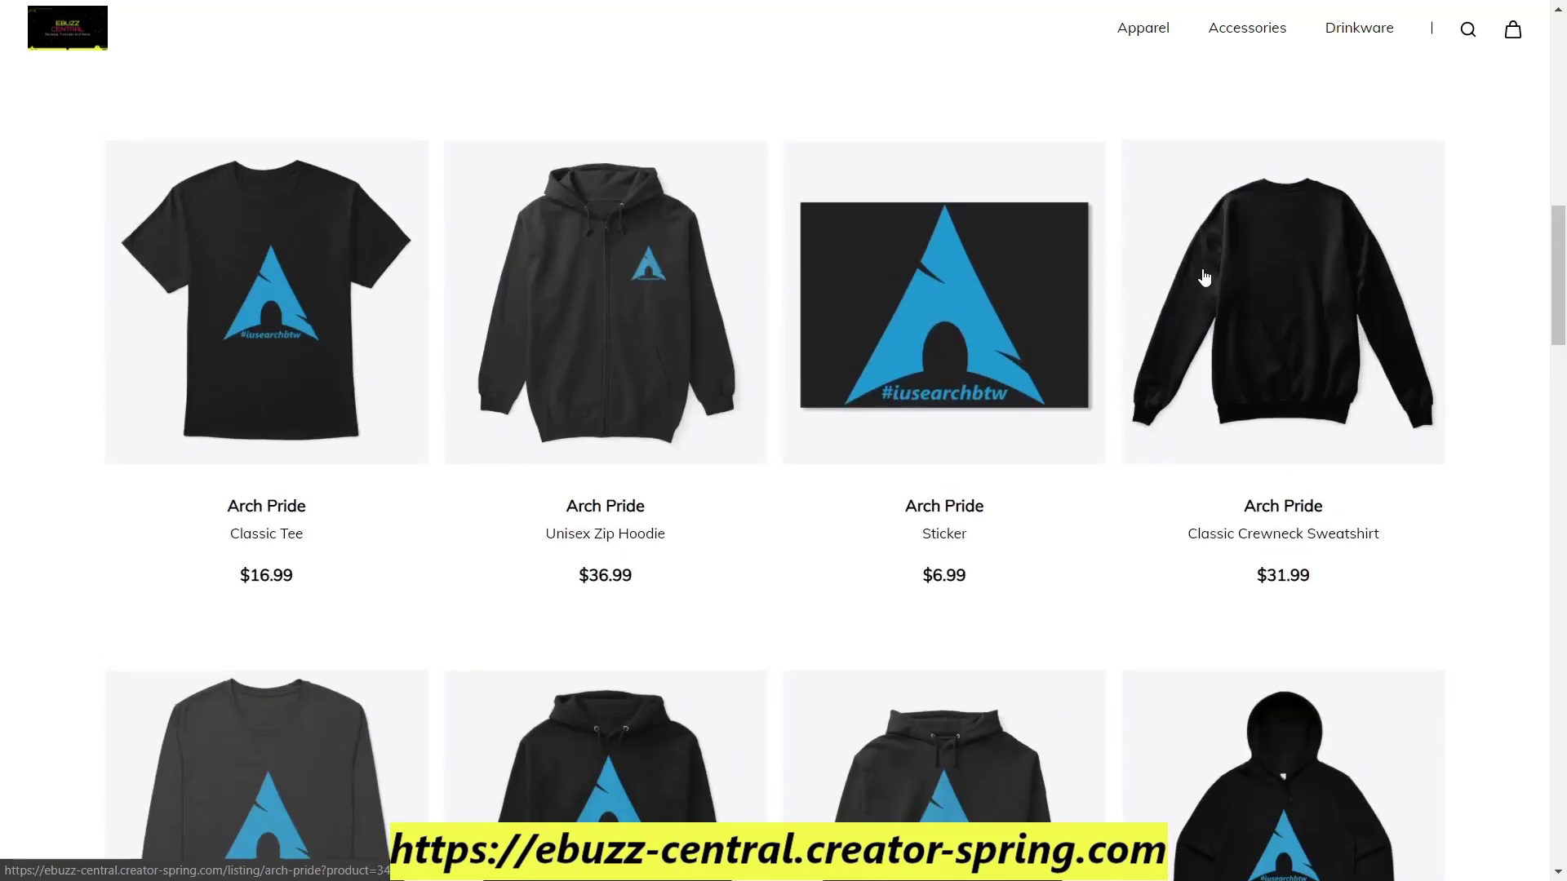
{"action": "scroll", "coordinate": [1203, 281], "scroll_direction": "down", "scroll_amount": 11}
{"action": "scroll", "coordinate": [1206, 280], "scroll_direction": "down", "scroll_amount": 20}
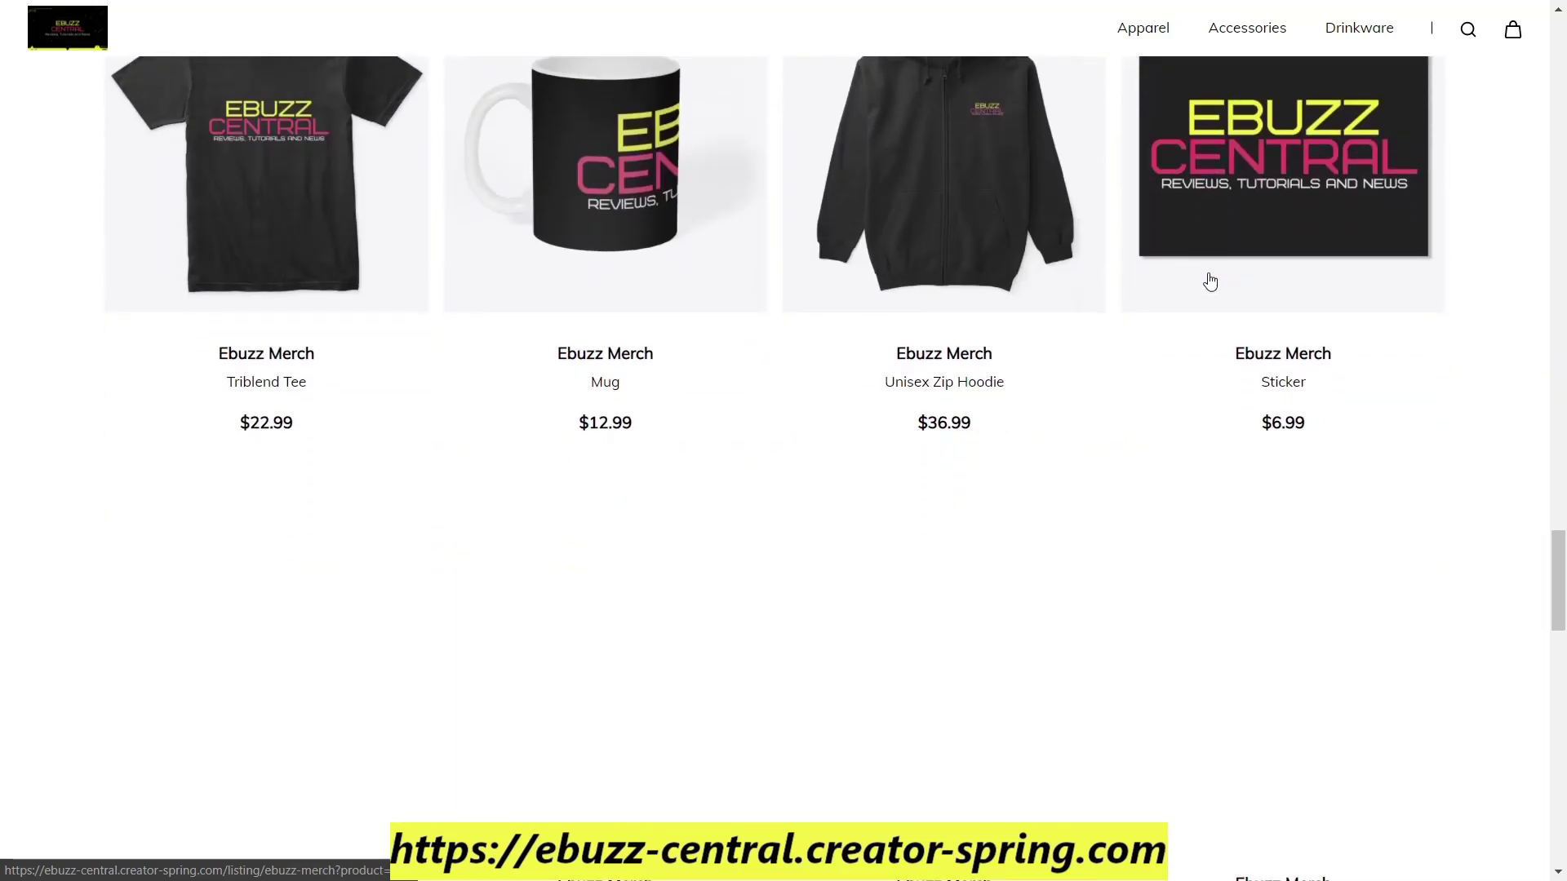
{"action": "scroll", "coordinate": [1209, 284], "scroll_direction": "down", "scroll_amount": 6}
{"action": "scroll", "coordinate": [1209, 283], "scroll_direction": "down", "scroll_amount": 18}
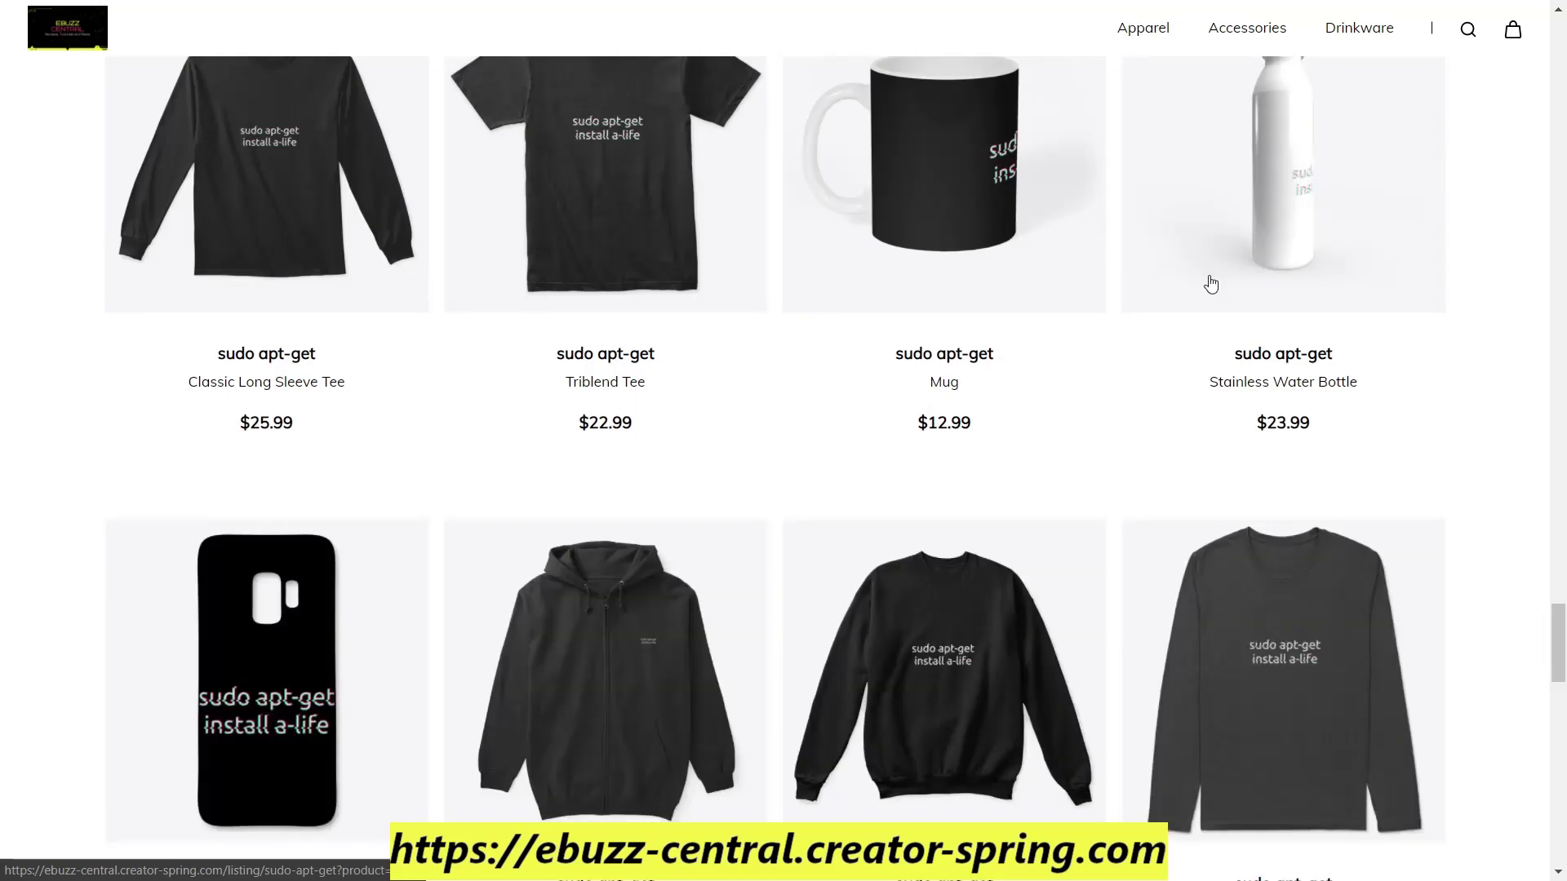
{"action": "scroll", "coordinate": [1207, 285], "scroll_direction": "down", "scroll_amount": 6}
{"action": "scroll", "coordinate": [1206, 292], "scroll_direction": "down", "scroll_amount": 18}
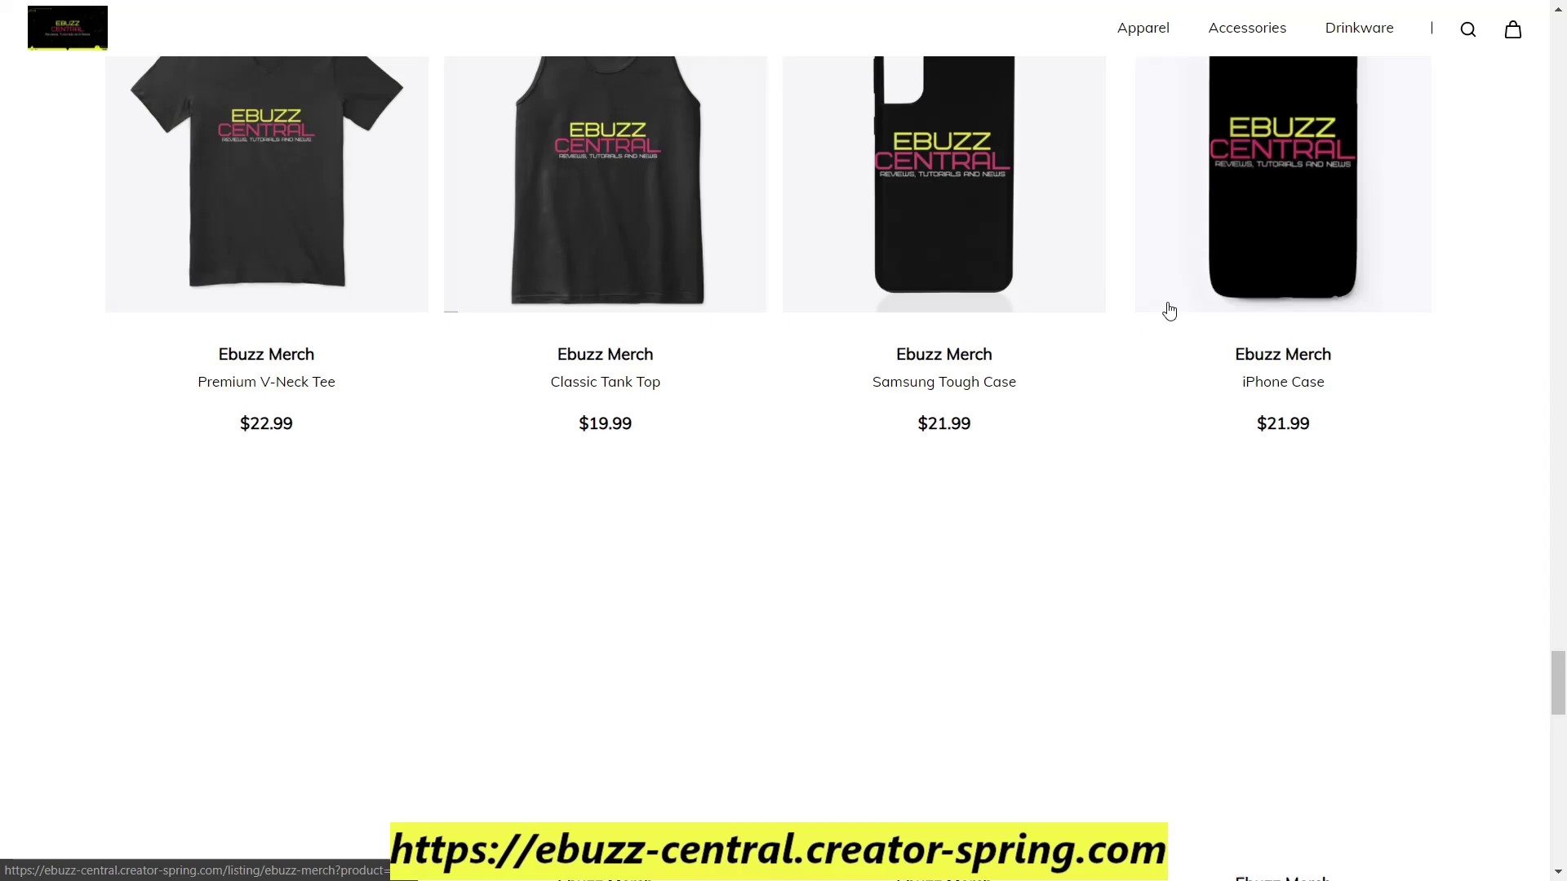
{"action": "scroll", "coordinate": [1168, 310], "scroll_direction": "down", "scroll_amount": 15}
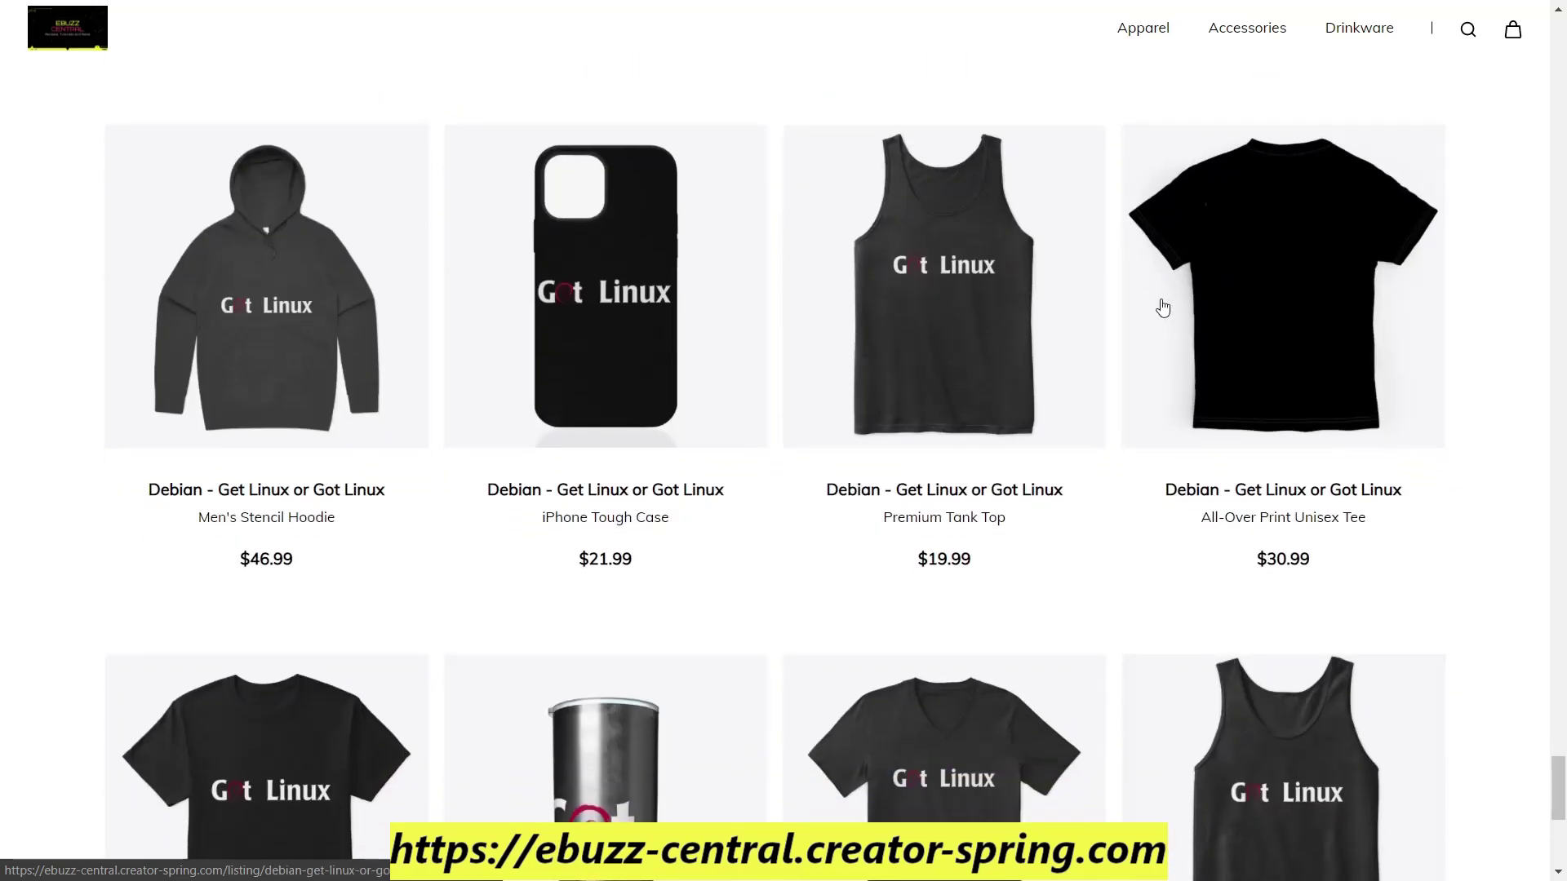
{"action": "scroll", "coordinate": [1159, 306], "scroll_direction": "down", "scroll_amount": 5}
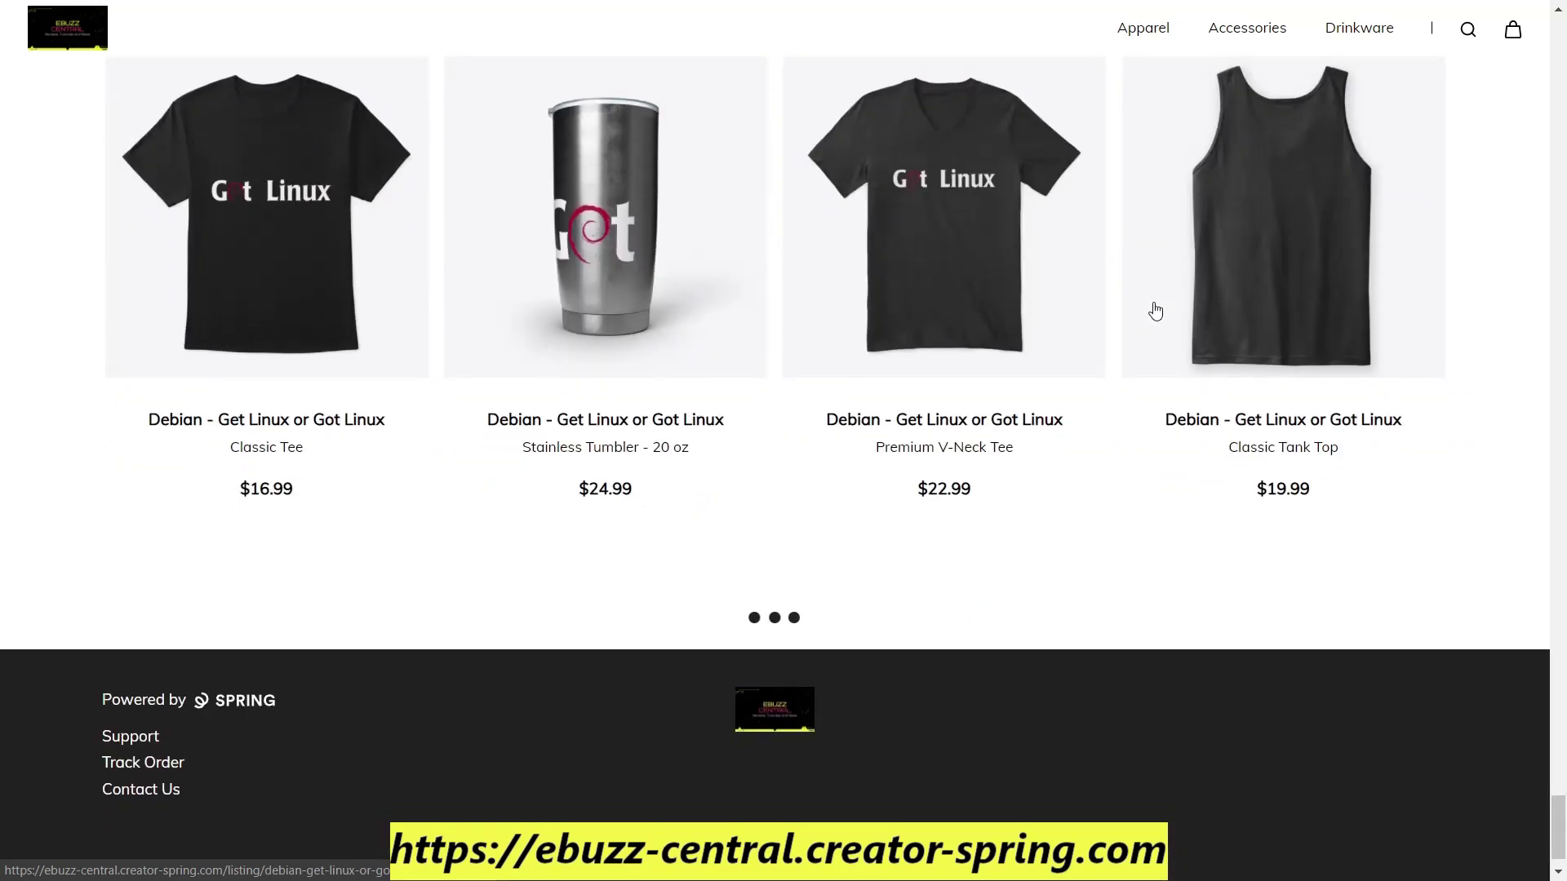
{"action": "scroll", "coordinate": [1153, 310], "scroll_direction": "down", "scroll_amount": 6}
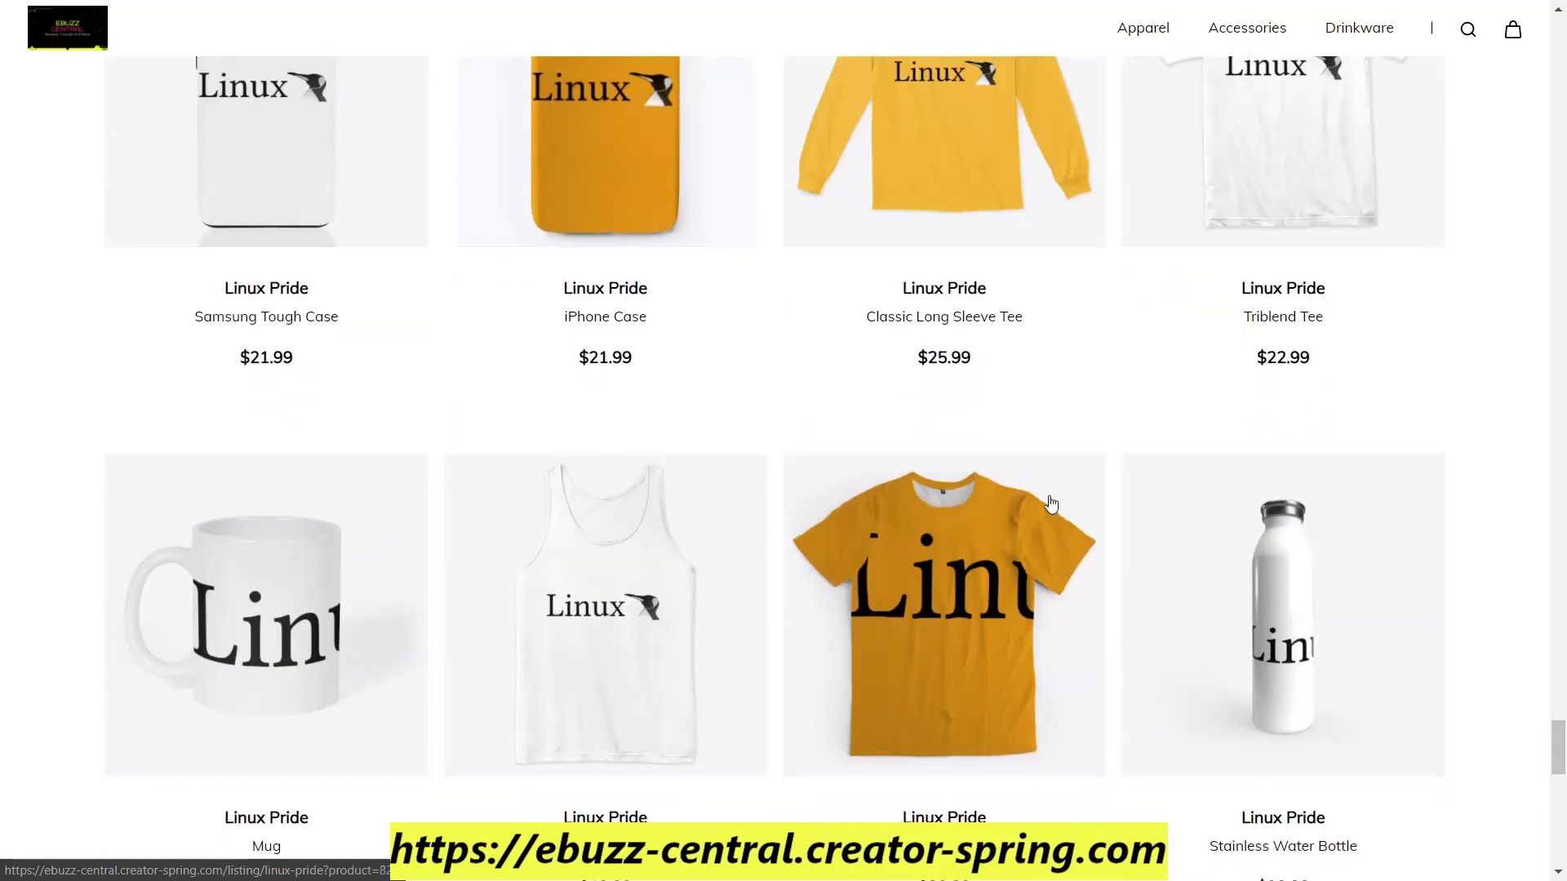
{"action": "scroll", "coordinate": [1339, 378], "scroll_direction": "down", "scroll_amount": 20}
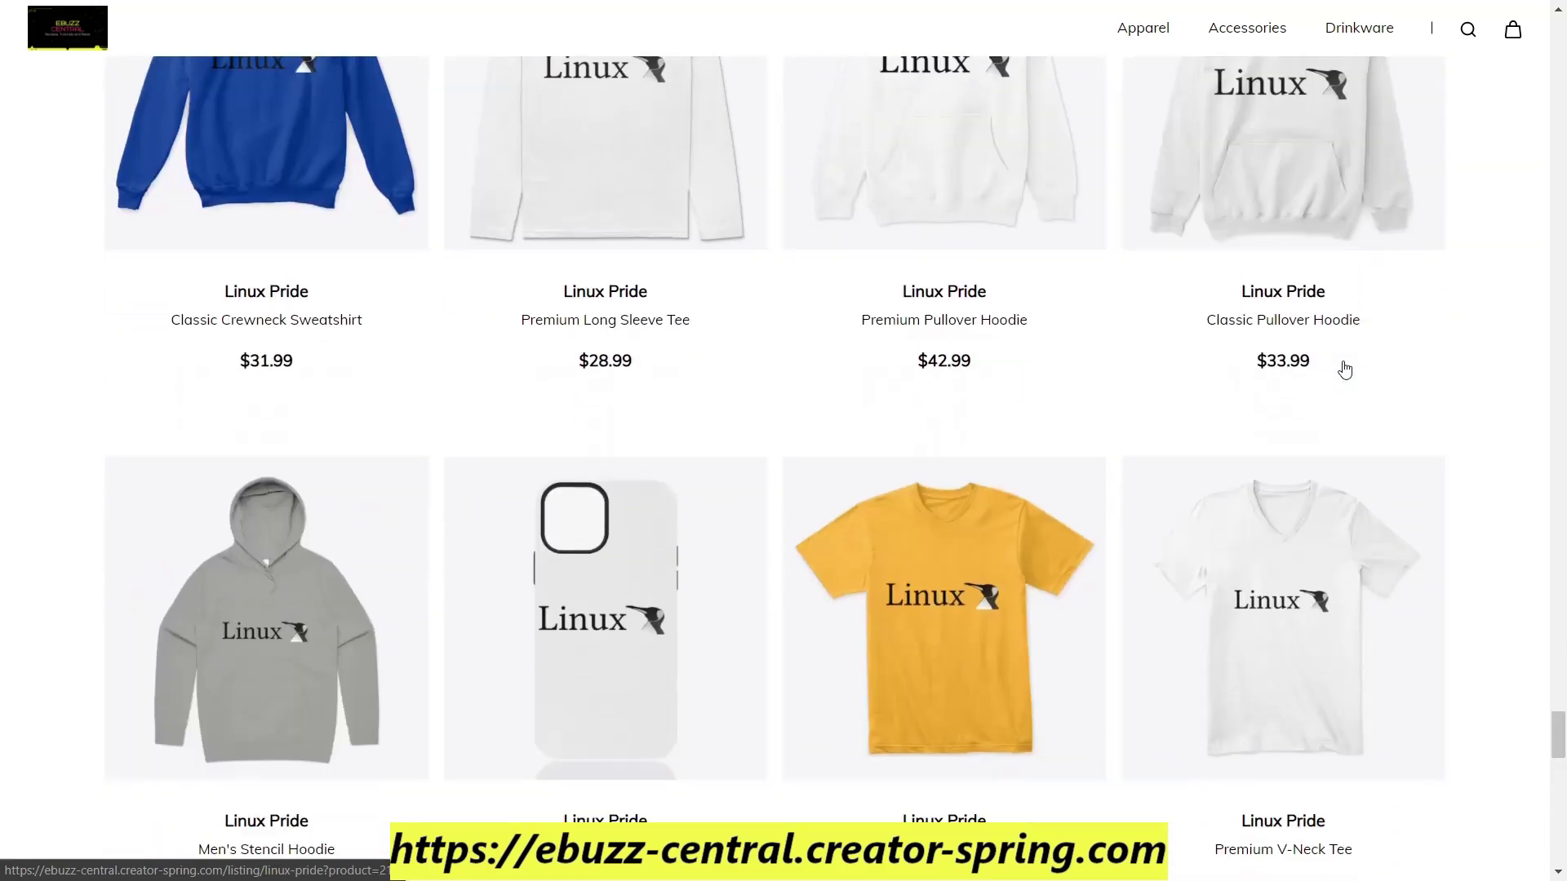
{"action": "scroll", "coordinate": [1339, 362], "scroll_direction": "down", "scroll_amount": 5}
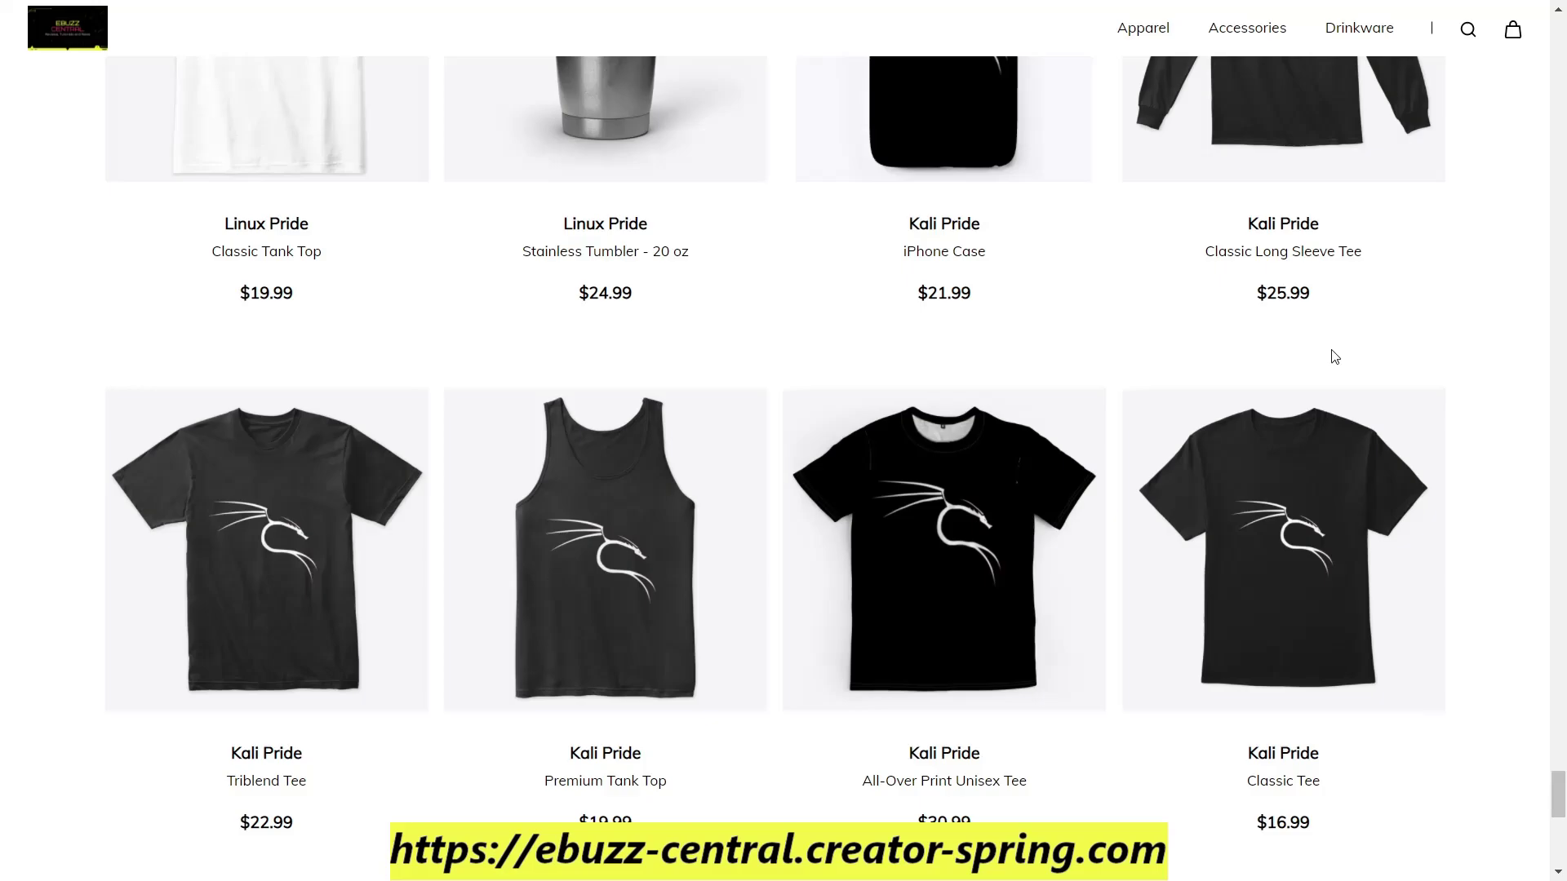
{"action": "scroll", "coordinate": [1333, 355], "scroll_direction": "down", "scroll_amount": 5}
{"action": "scroll", "coordinate": [1328, 367], "scroll_direction": "down", "scroll_amount": 5}
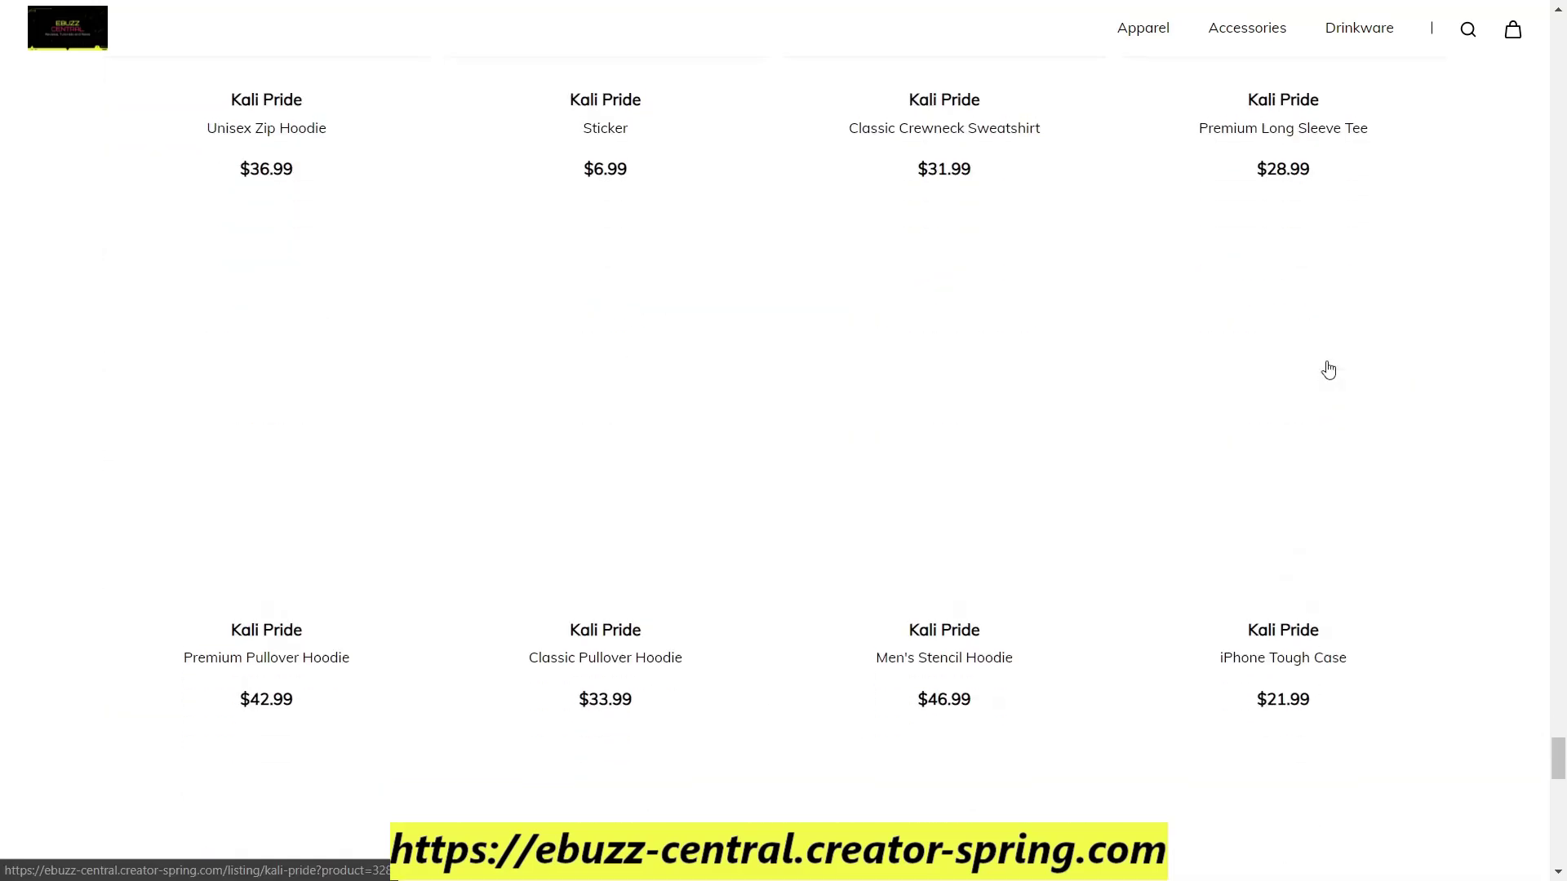
{"action": "scroll", "coordinate": [1329, 375], "scroll_direction": "down", "scroll_amount": 14}
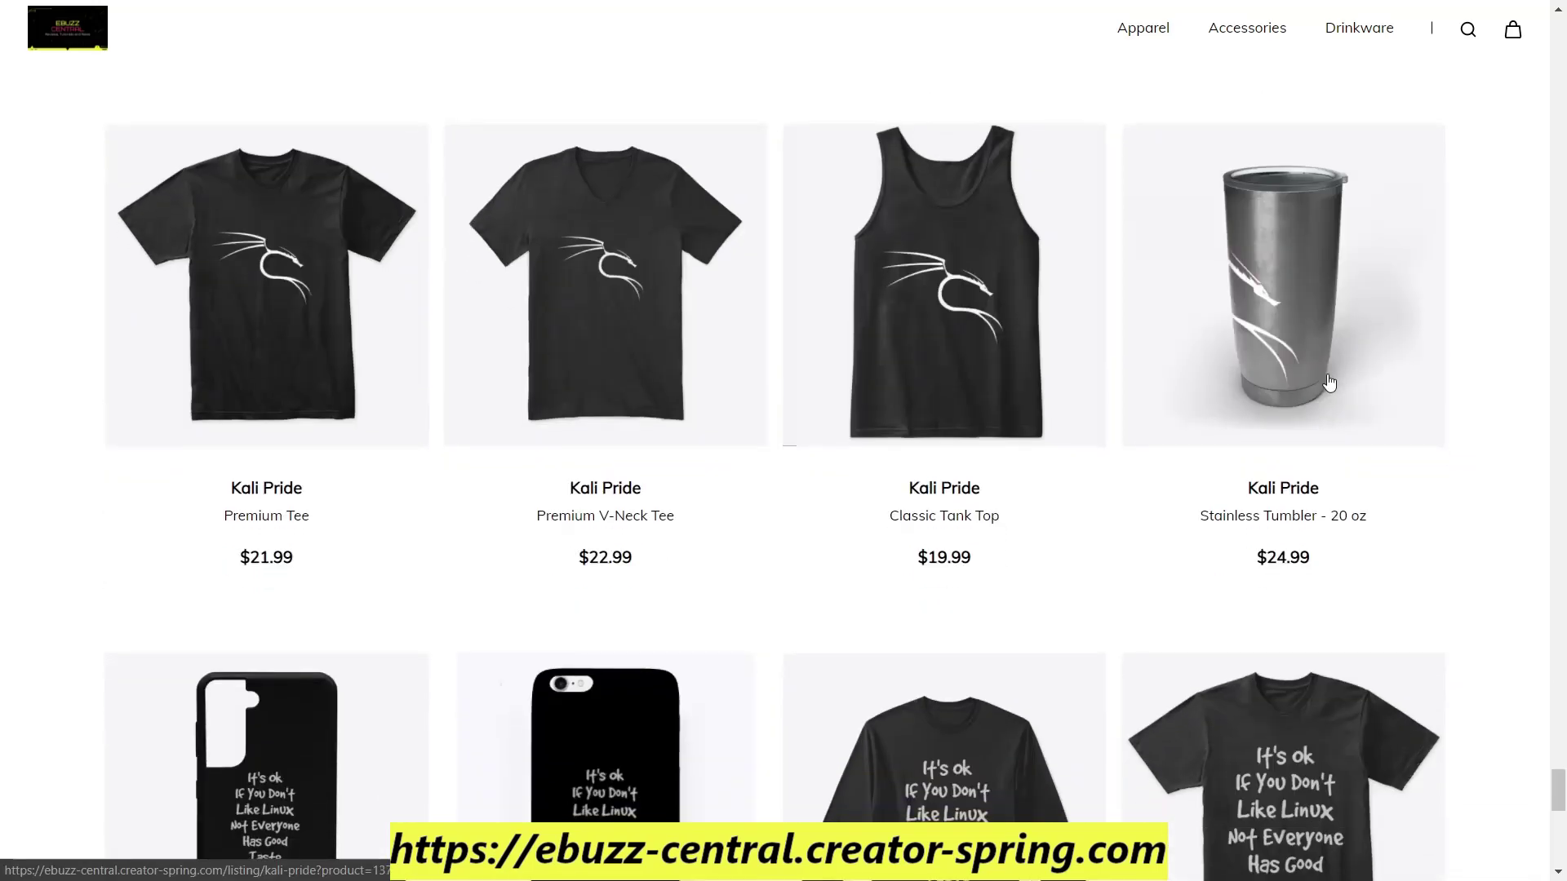
{"action": "scroll", "coordinate": [1328, 383], "scroll_direction": "up", "scroll_amount": 8}
{"action": "scroll", "coordinate": [1325, 383], "scroll_direction": "up", "scroll_amount": 15}
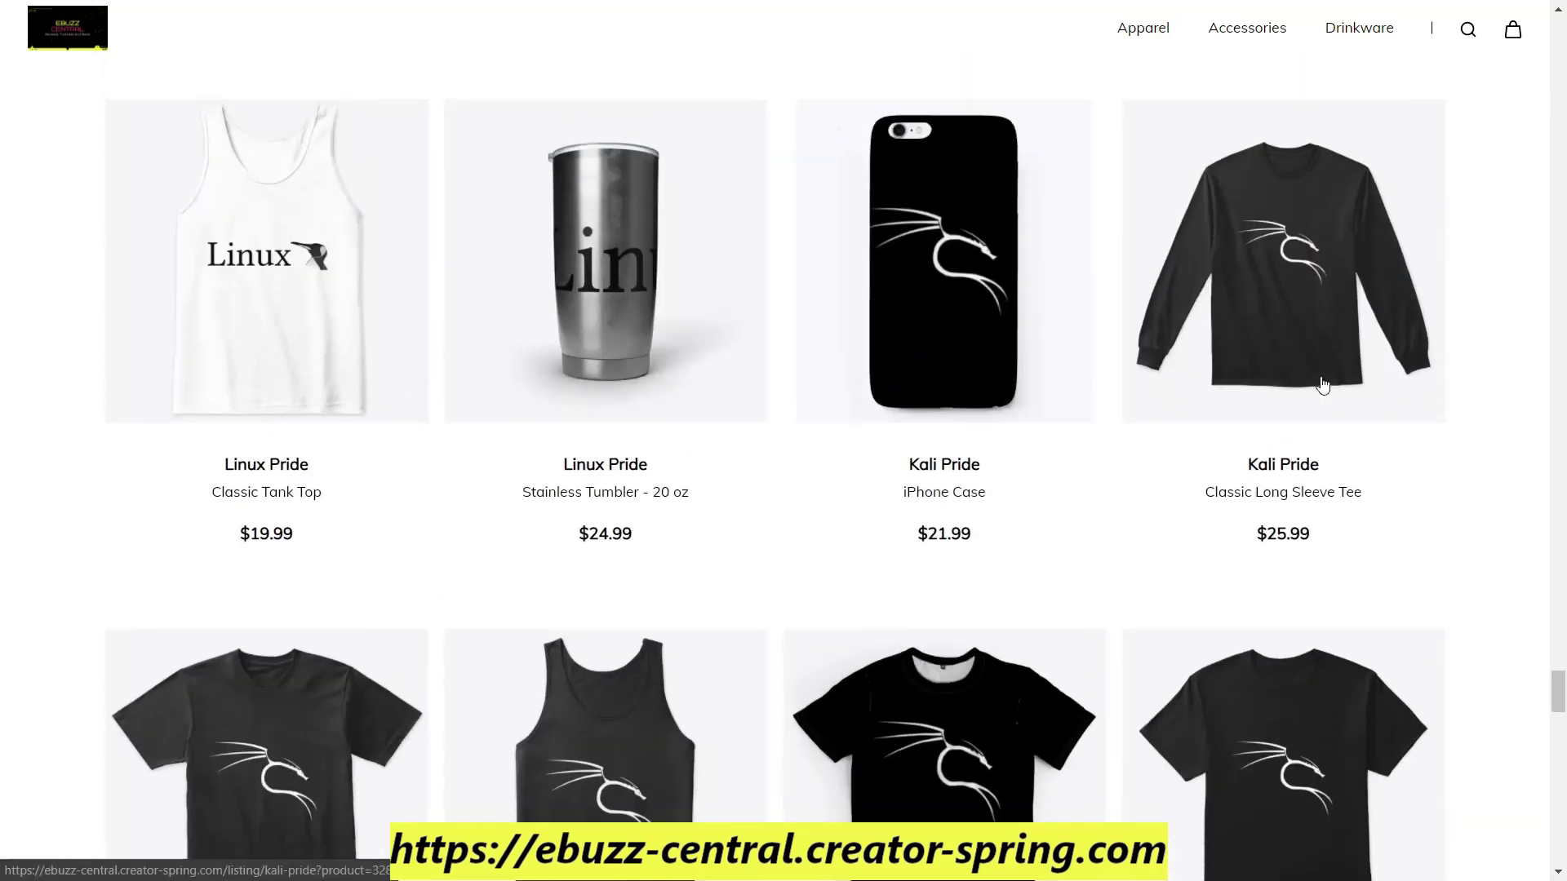
{"action": "scroll", "coordinate": [1322, 382], "scroll_direction": "up", "scroll_amount": 20}
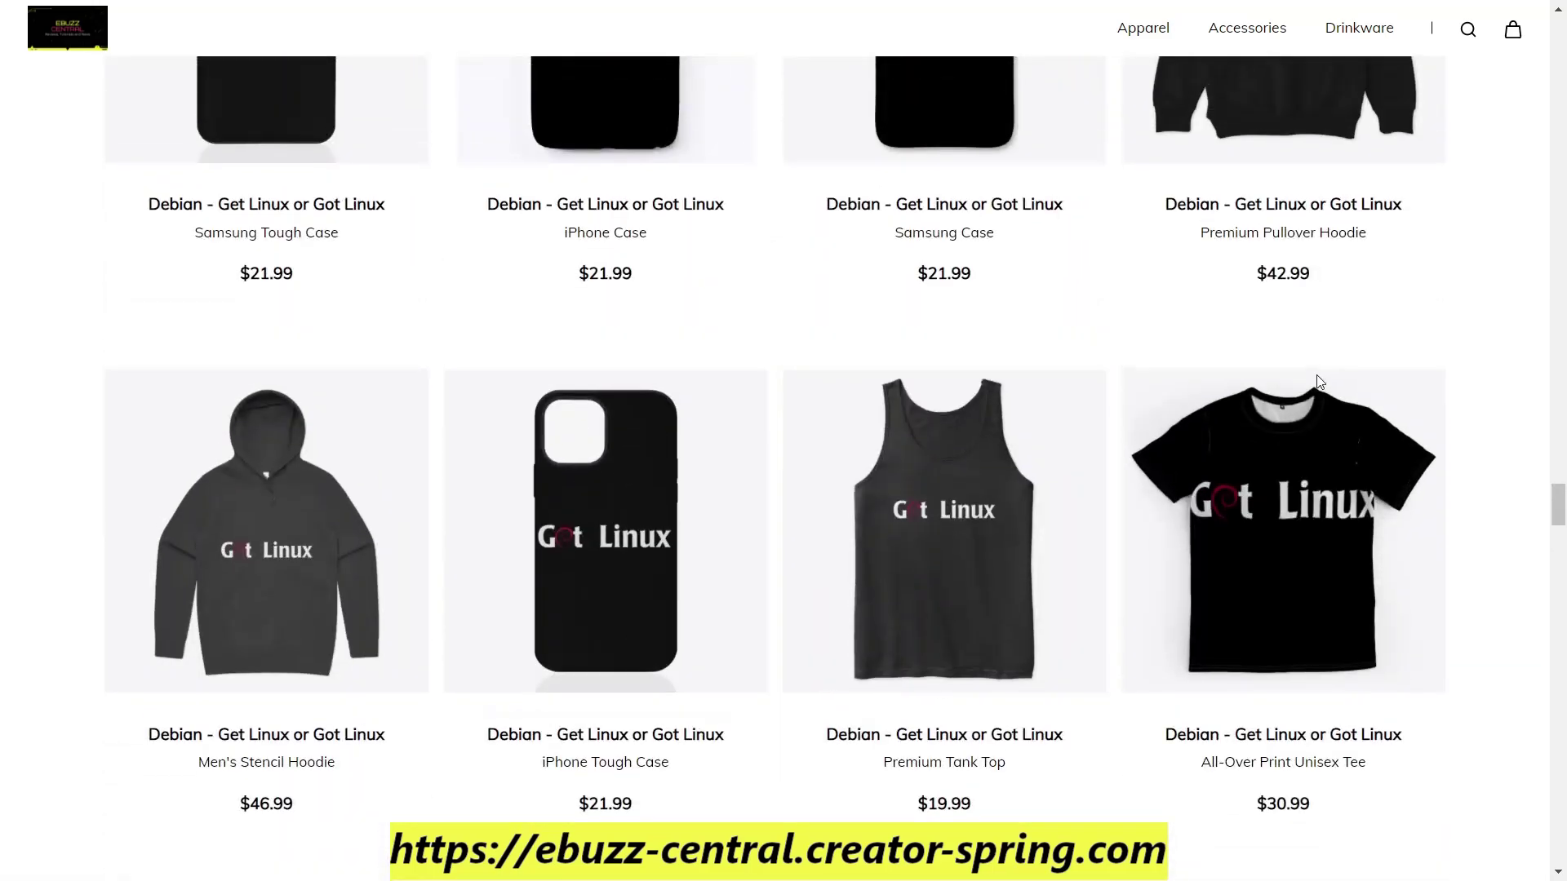
{"action": "scroll", "coordinate": [1314, 382], "scroll_direction": "up", "scroll_amount": 20}
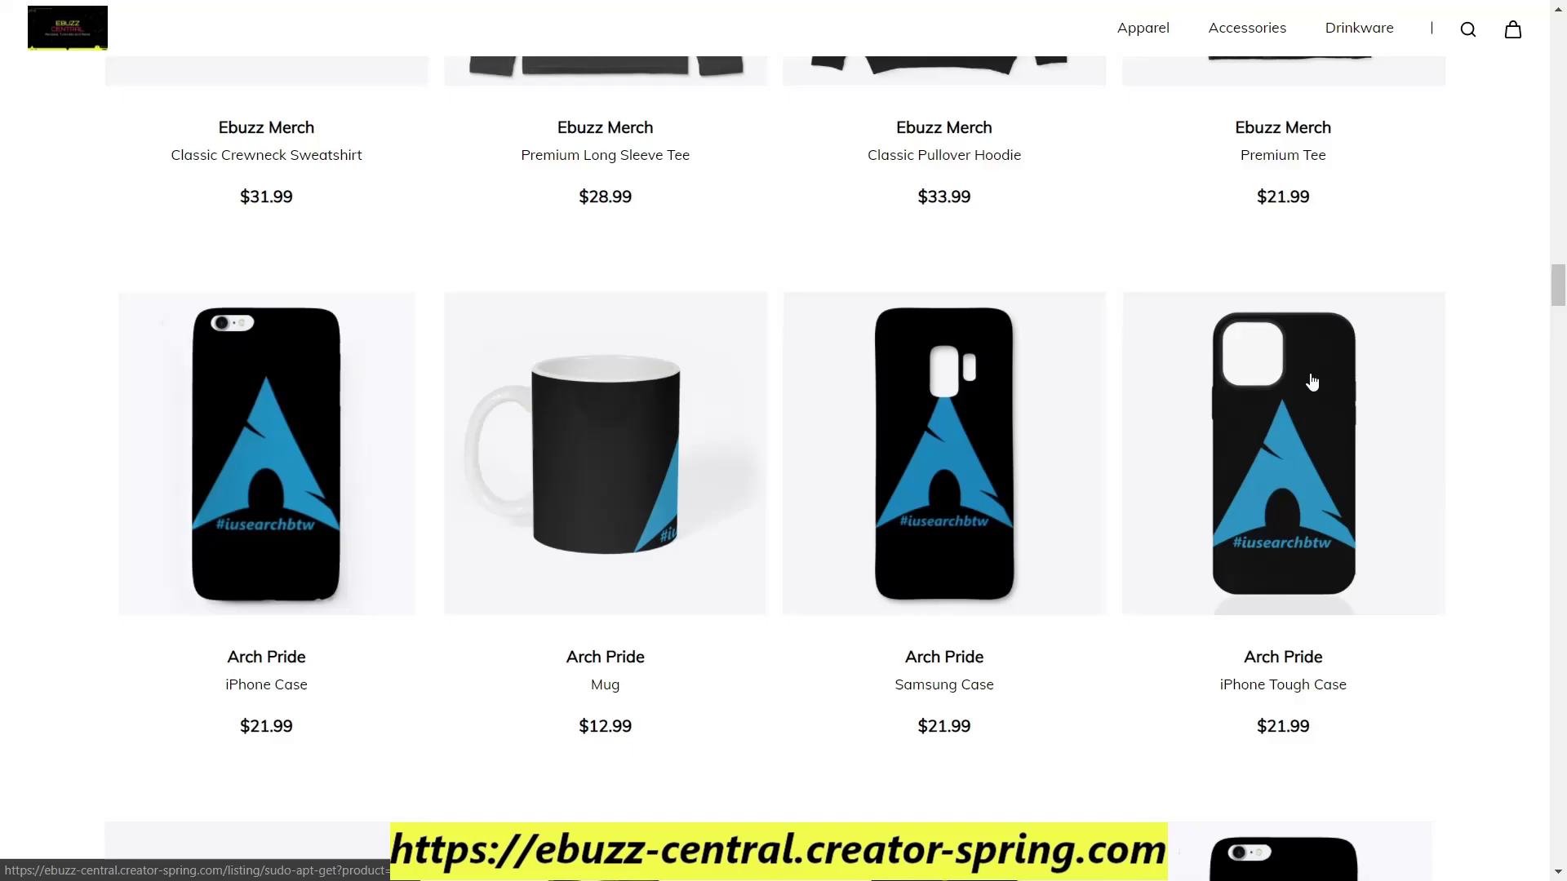
{"action": "scroll", "coordinate": [1309, 381], "scroll_direction": "up", "scroll_amount": 10}
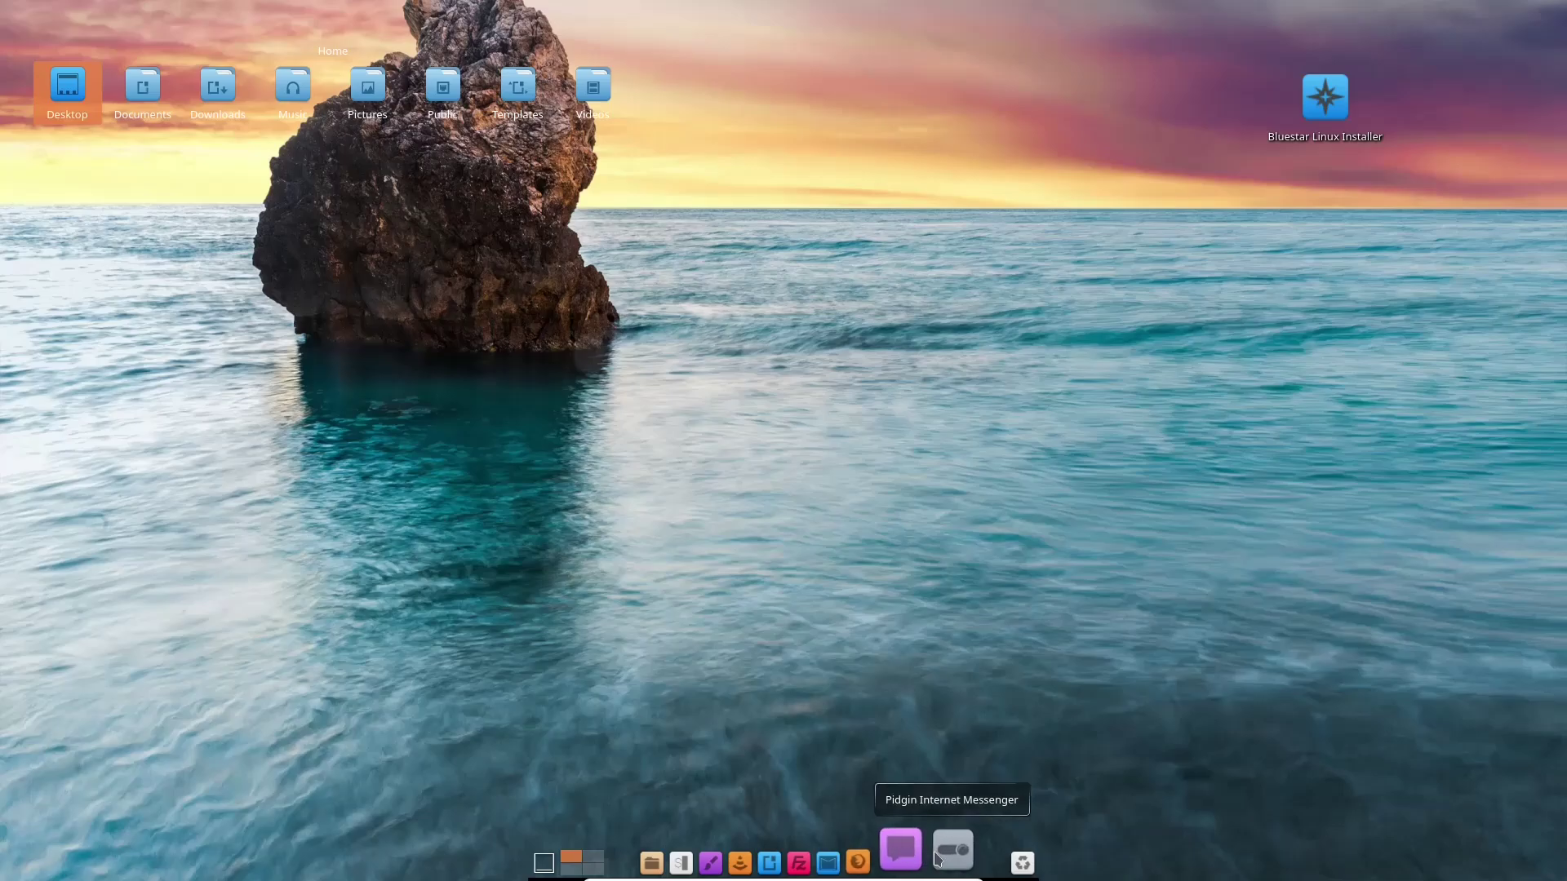
Open System Settings from the dock.
{"action": "left_click_drag", "start_coordinate": [944, 859], "coordinate": [941, 528]}
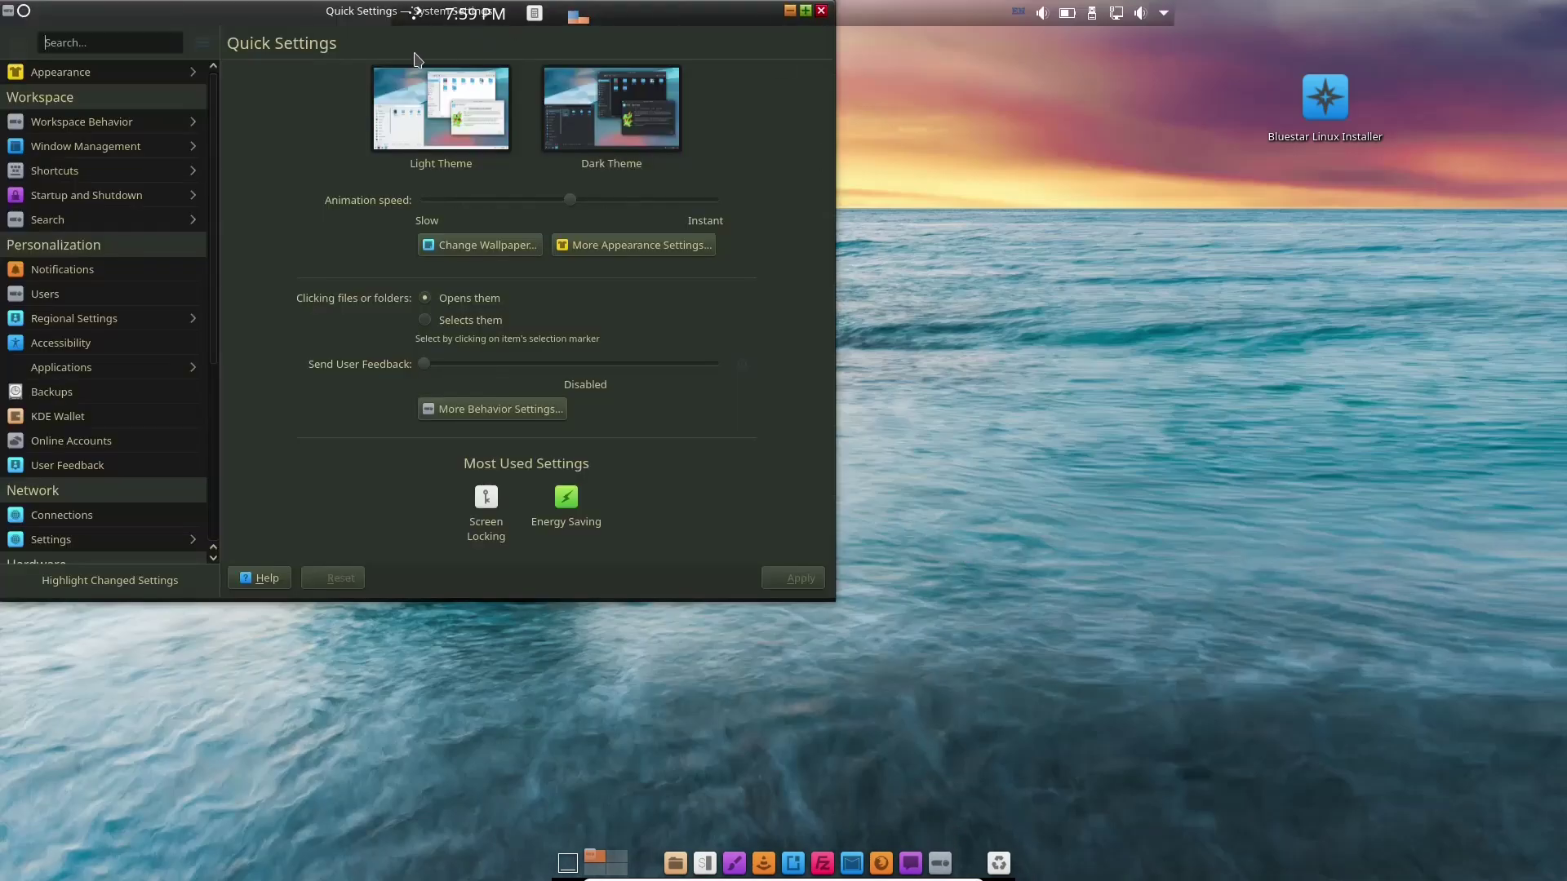
Center and enlarge the System Settings window to show more categories.
{"action": "left_click_drag", "start_coordinate": [241, 15], "coordinate": [451, 60]}
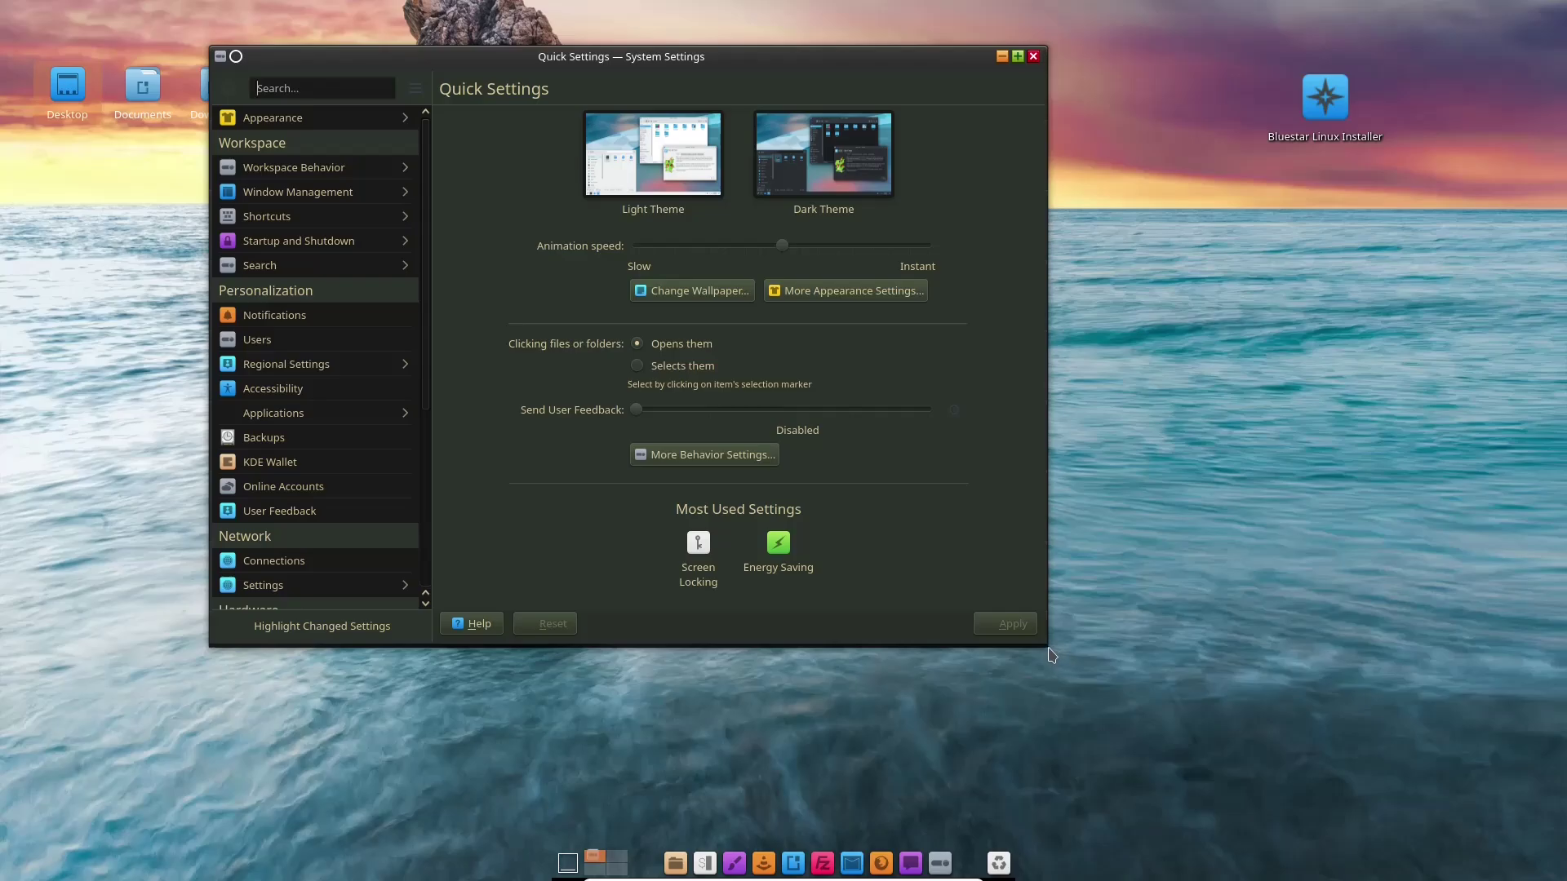
{"action": "left_click_drag", "start_coordinate": [1045, 645], "coordinate": [1254, 800]}
{"action": "left_click_drag", "start_coordinate": [940, 55], "coordinate": [1004, 47]}
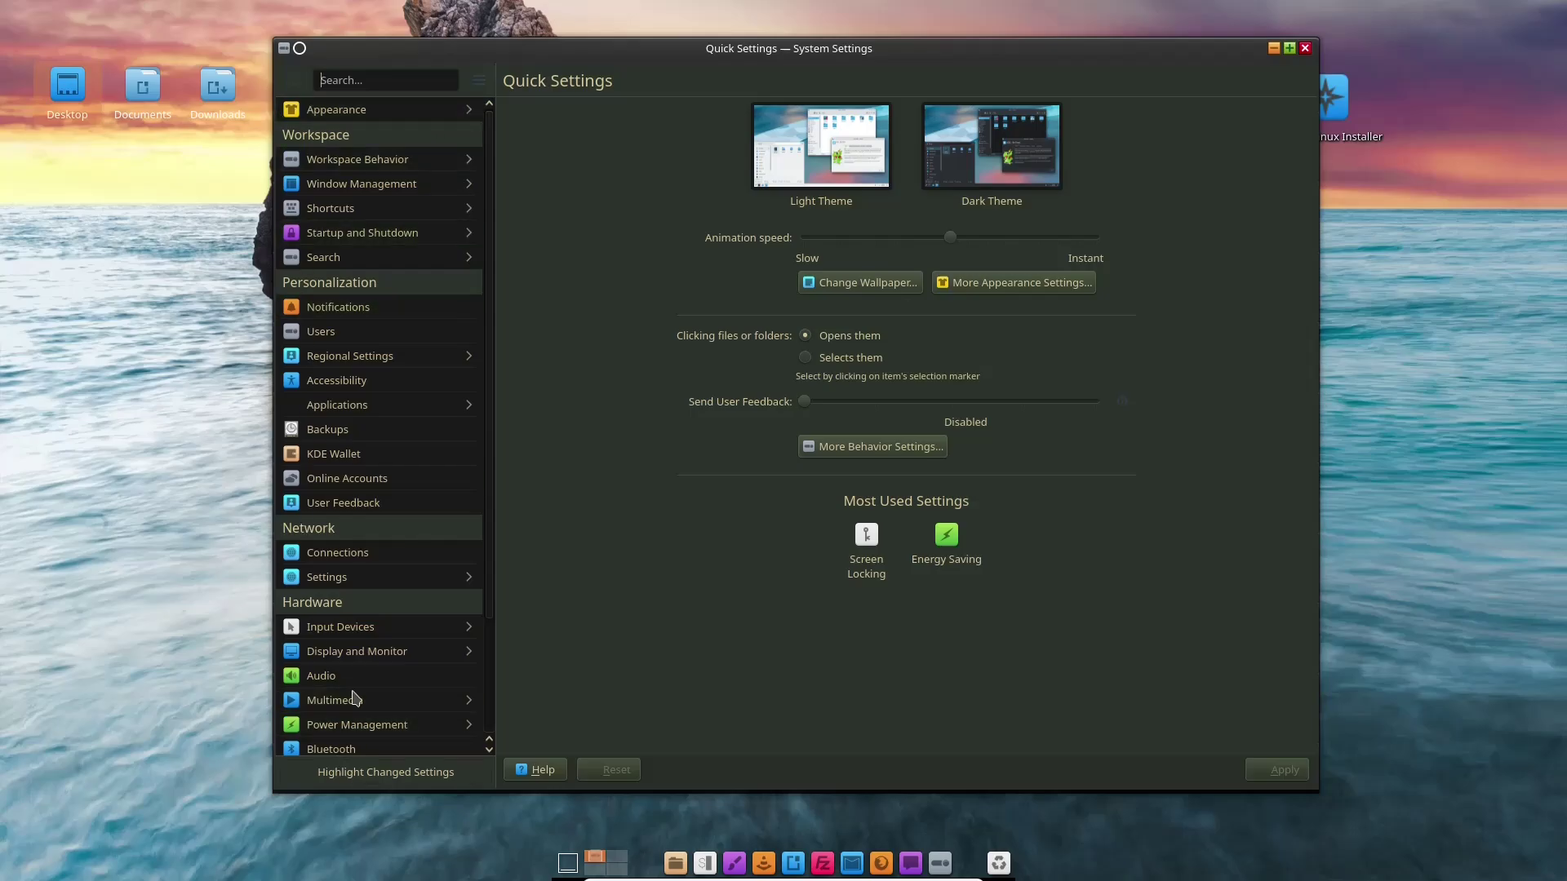
{"action": "scroll", "coordinate": [433, 421], "scroll_direction": "down", "scroll_amount": 3}
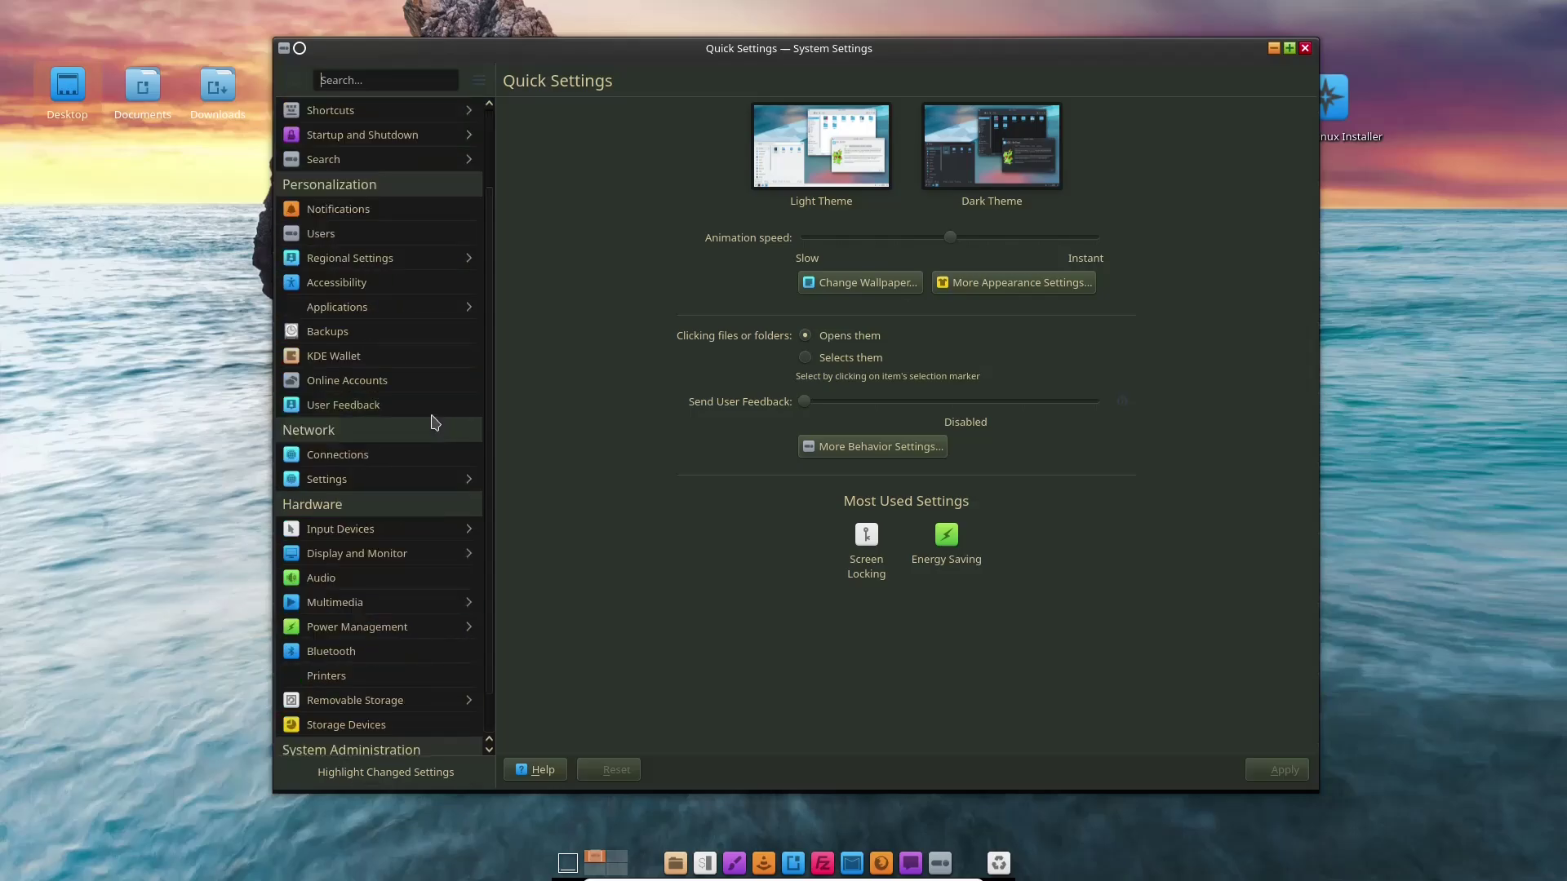
{"action": "scroll", "coordinate": [425, 441], "scroll_direction": "up", "scroll_amount": 3}
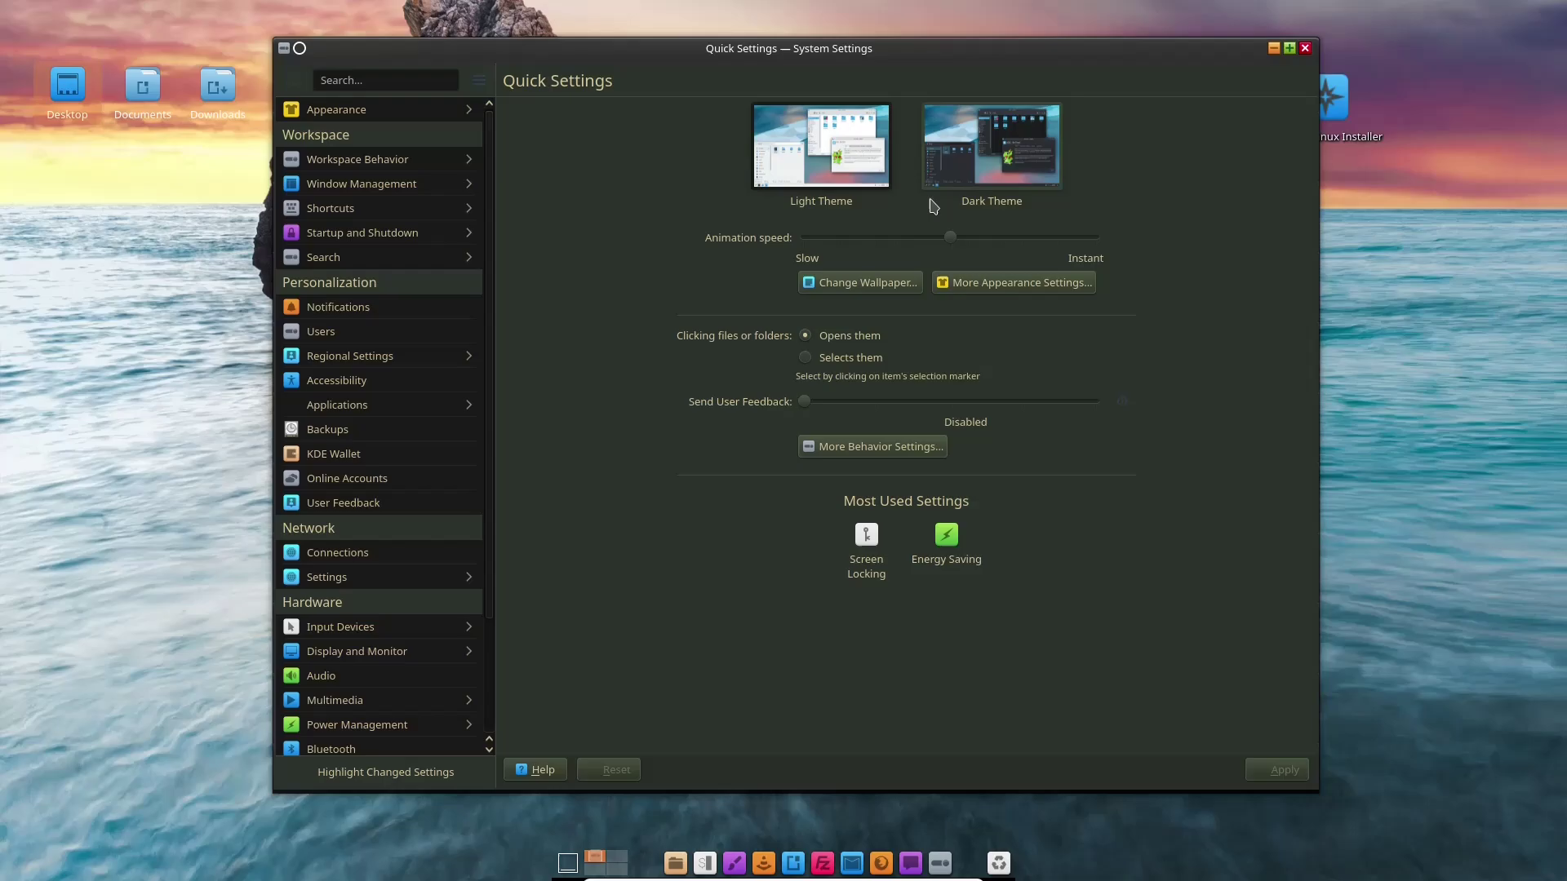
Apply the Light Theme from Quick Settings, then switch to the Dark Theme.
{"action": "left_click", "coordinate": [819, 144]}
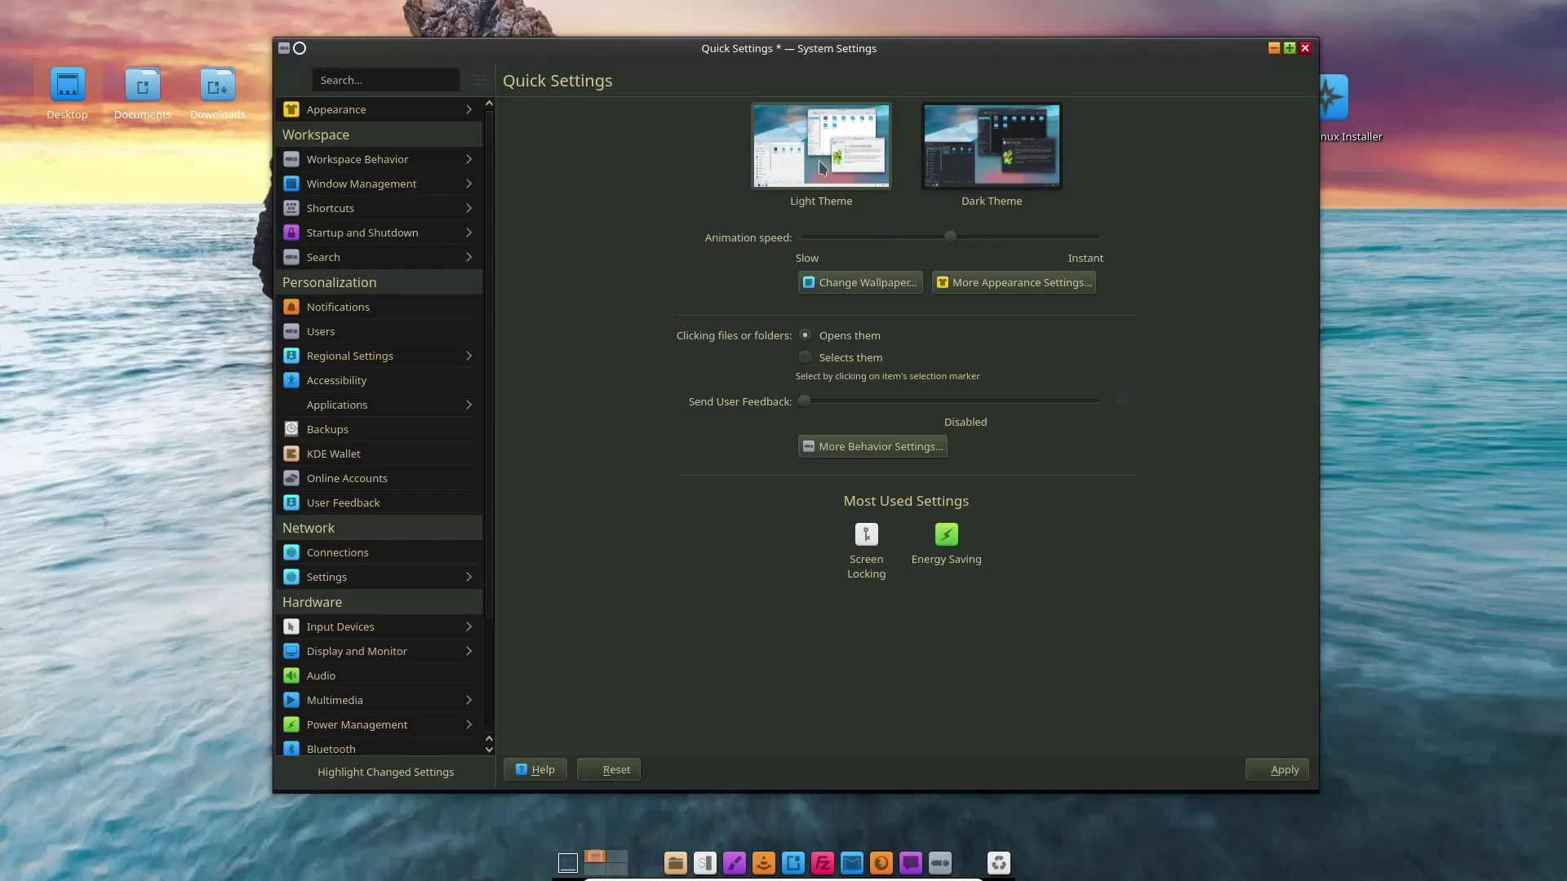
{"action": "left_click", "coordinate": [1260, 773]}
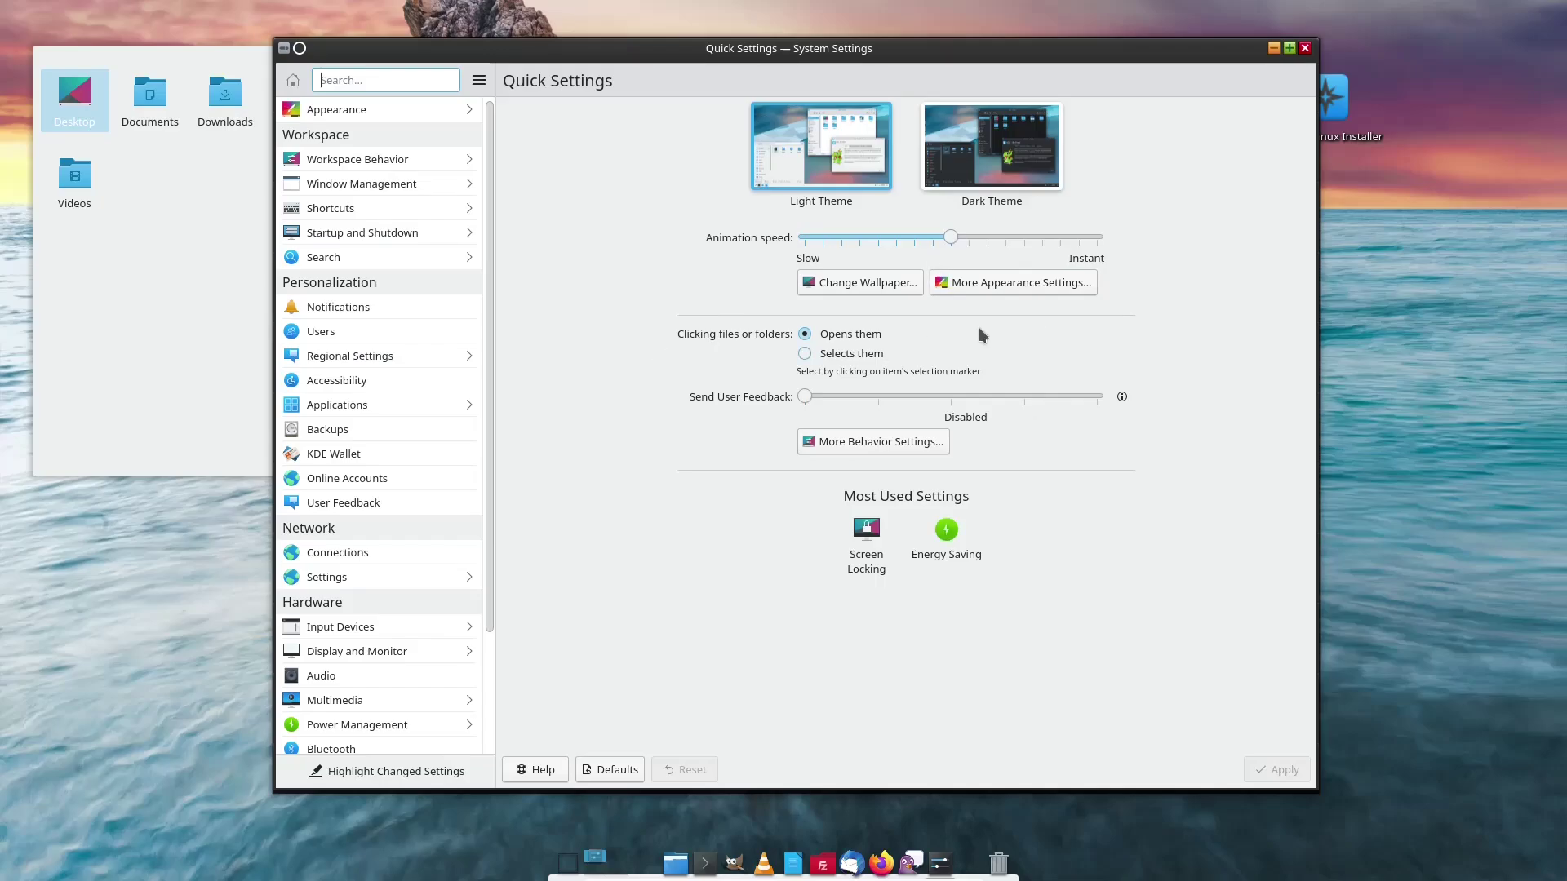
{"action": "left_click", "coordinate": [985, 164]}
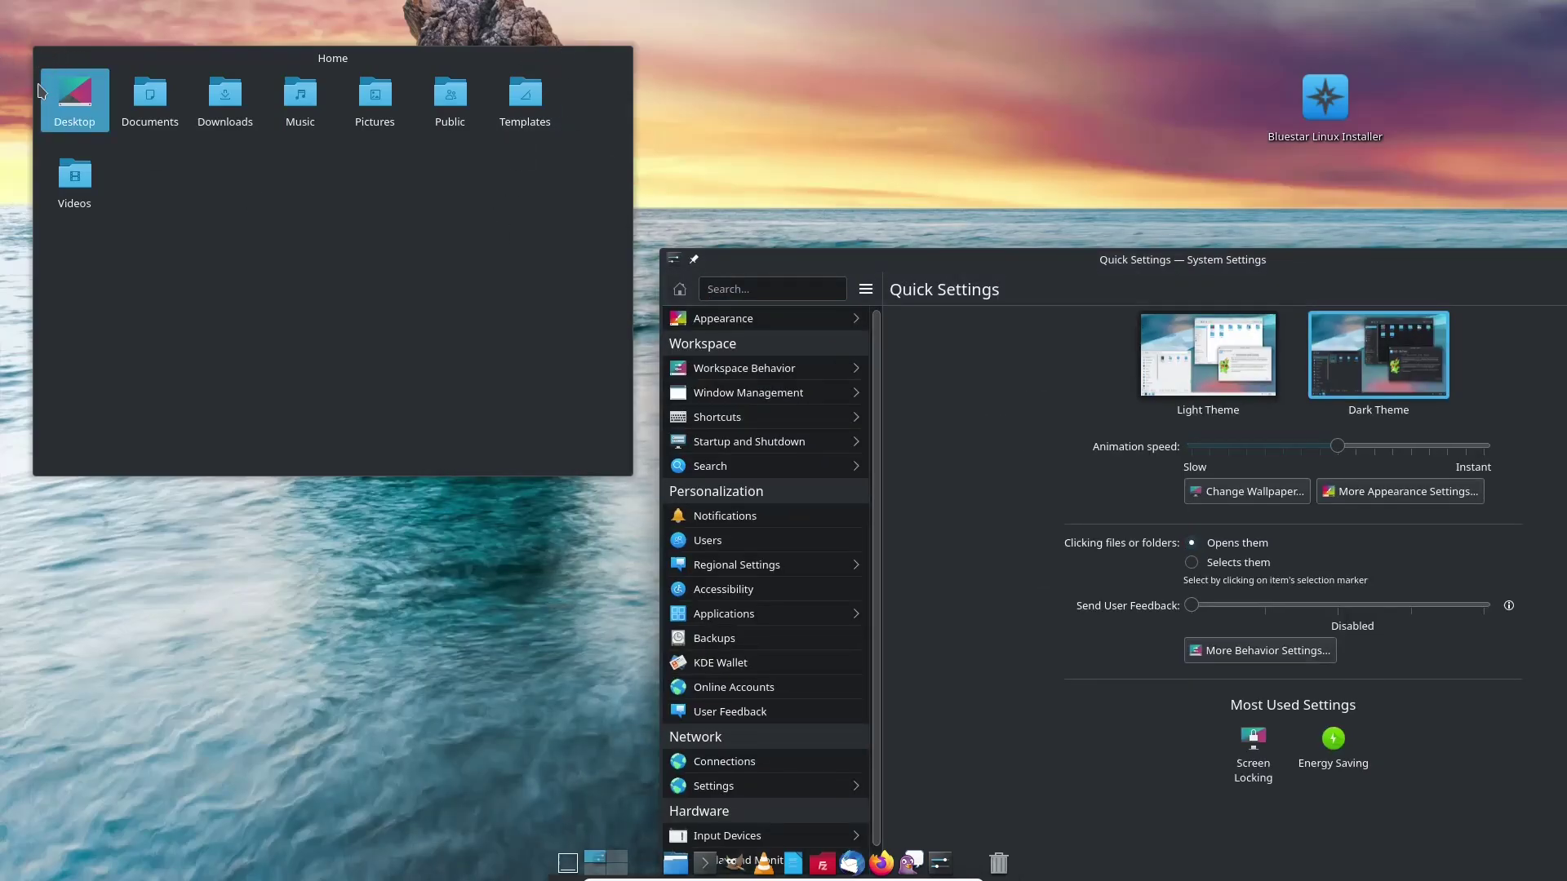
Maximize System Settings, apply the Arch Logo wallpaper, then restore the window size.
{"action": "left_click_drag", "start_coordinate": [1099, 263], "coordinate": [884, 85]}
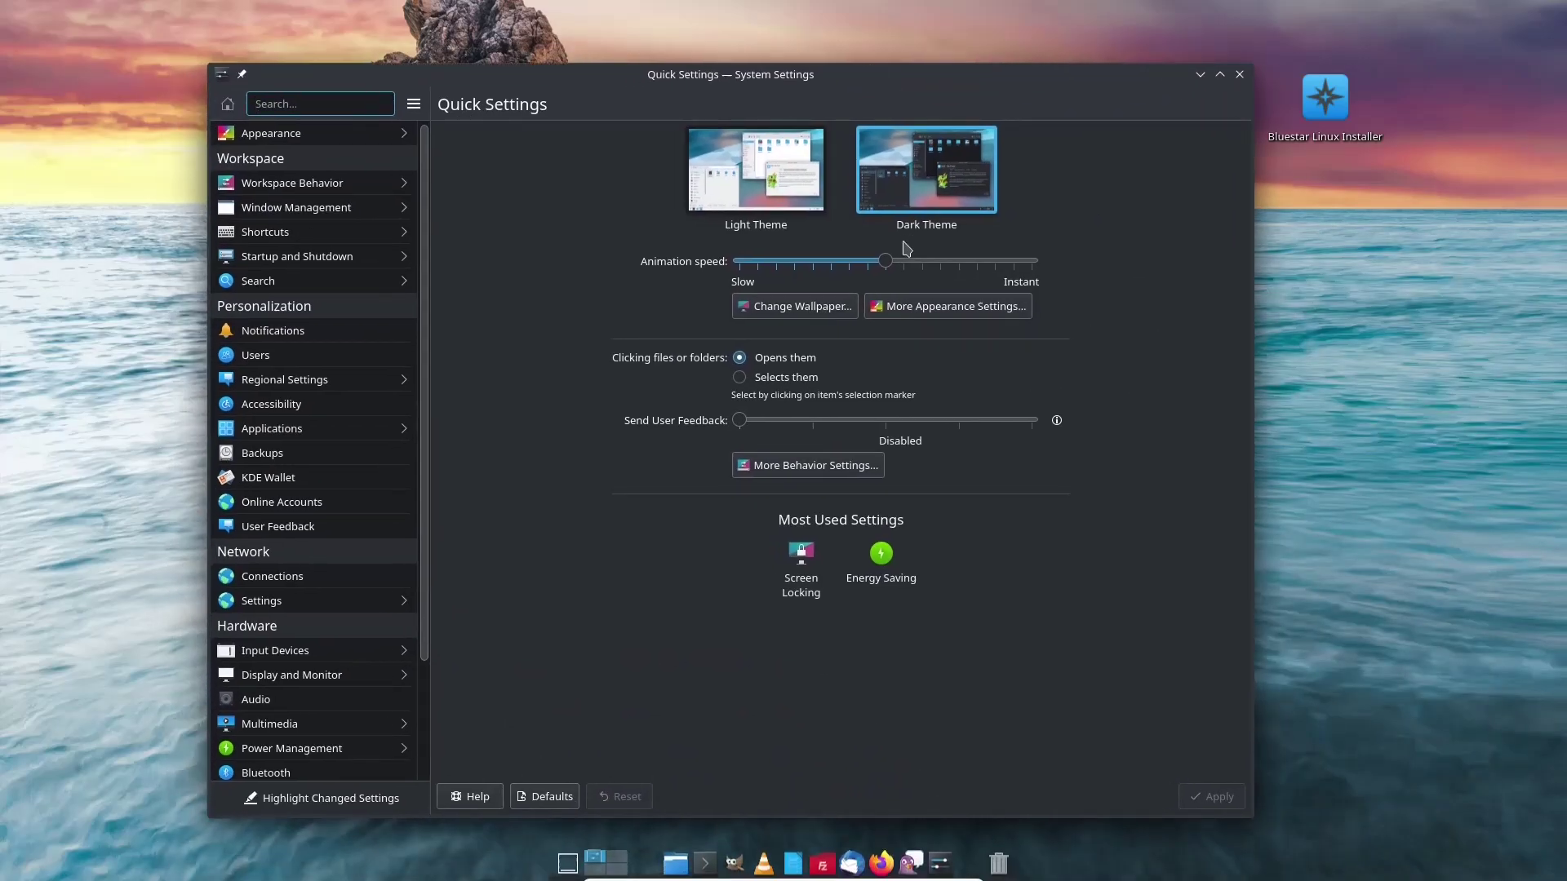
{"action": "left_click", "coordinate": [1219, 75]}
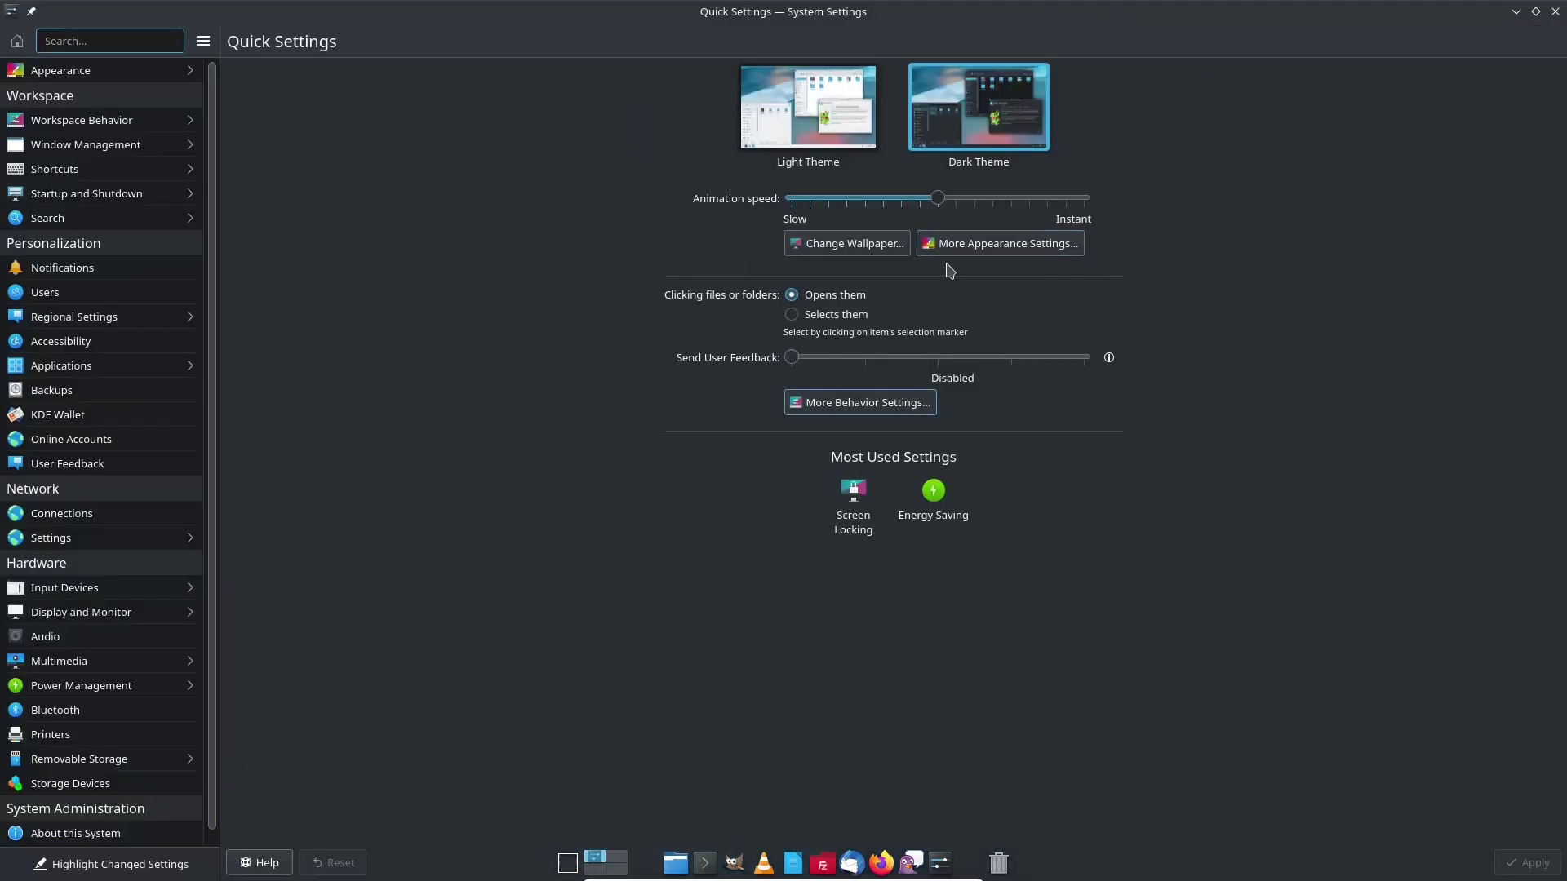
{"action": "left_click", "coordinate": [876, 244]}
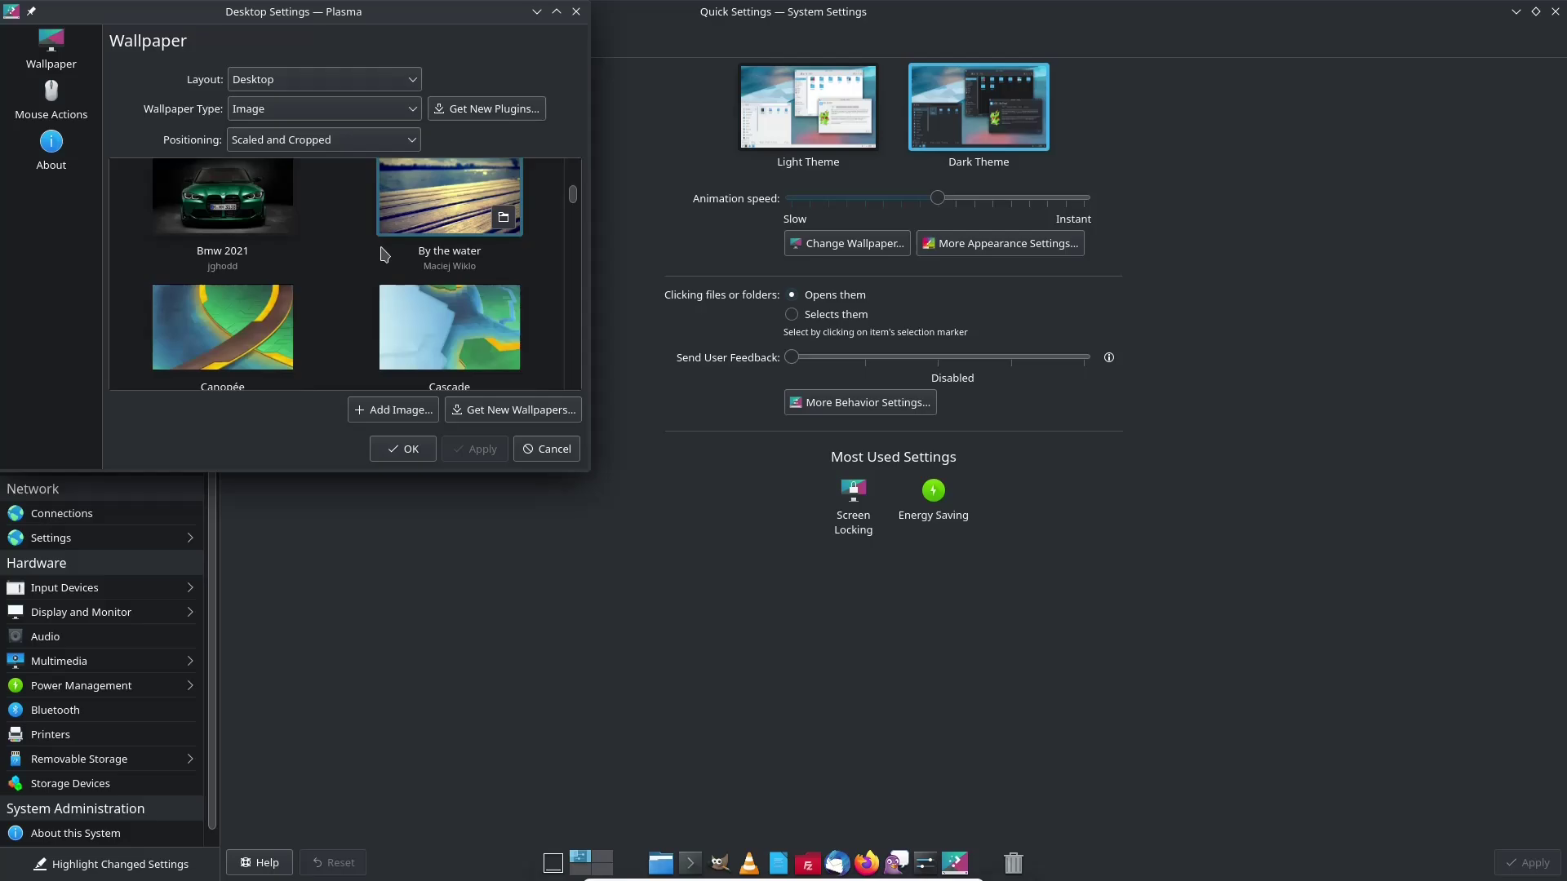
{"action": "scroll", "coordinate": [385, 257], "scroll_direction": "up", "scroll_amount": 3}
{"action": "left_click", "coordinate": [227, 265]}
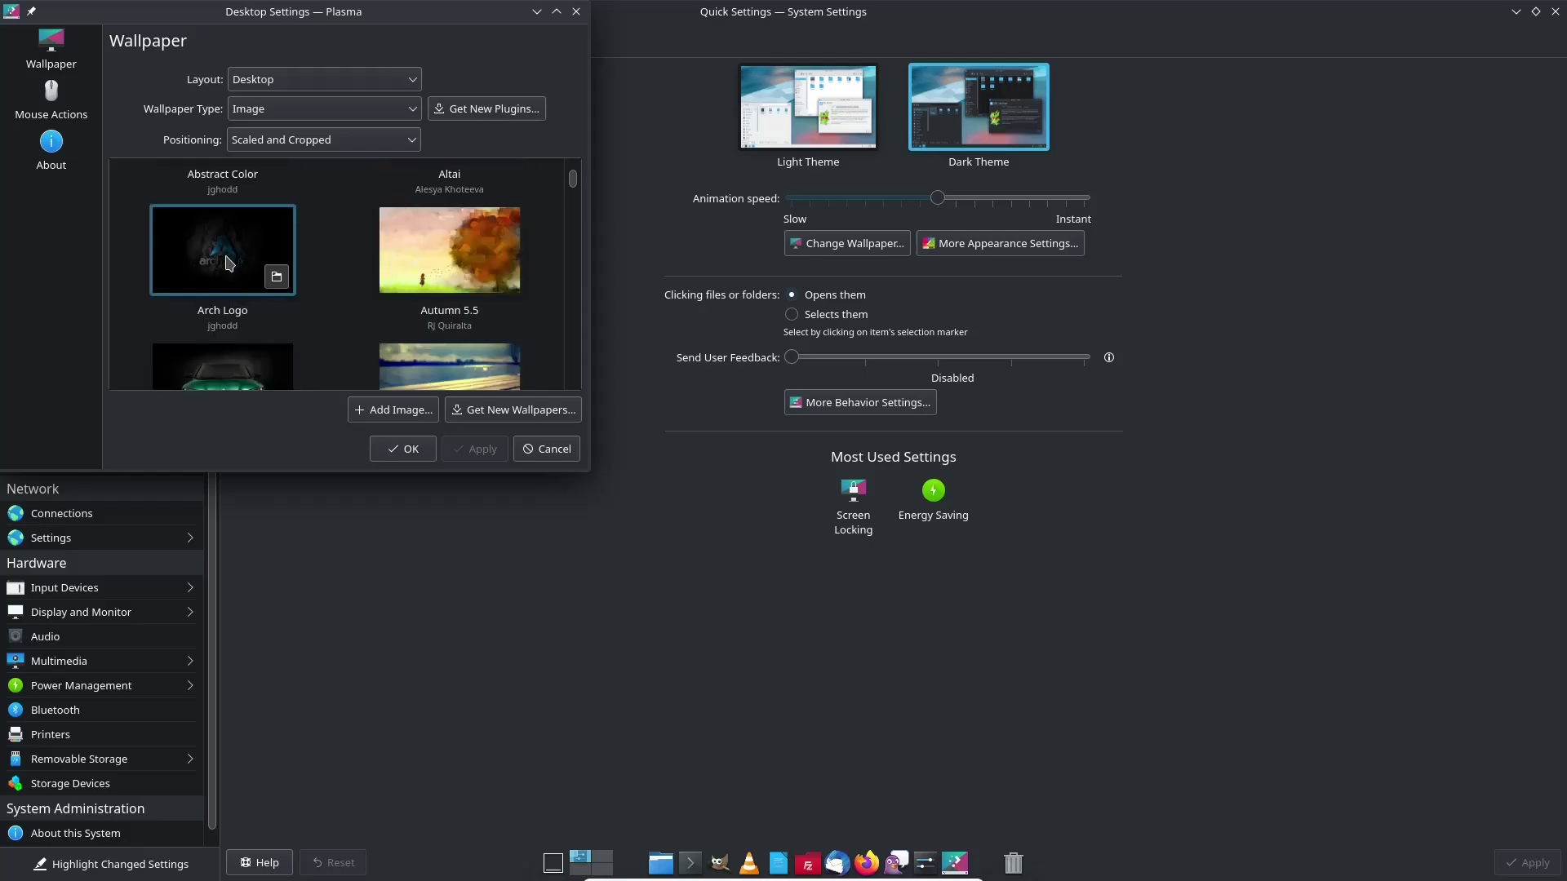
{"action": "left_click", "coordinate": [471, 448]}
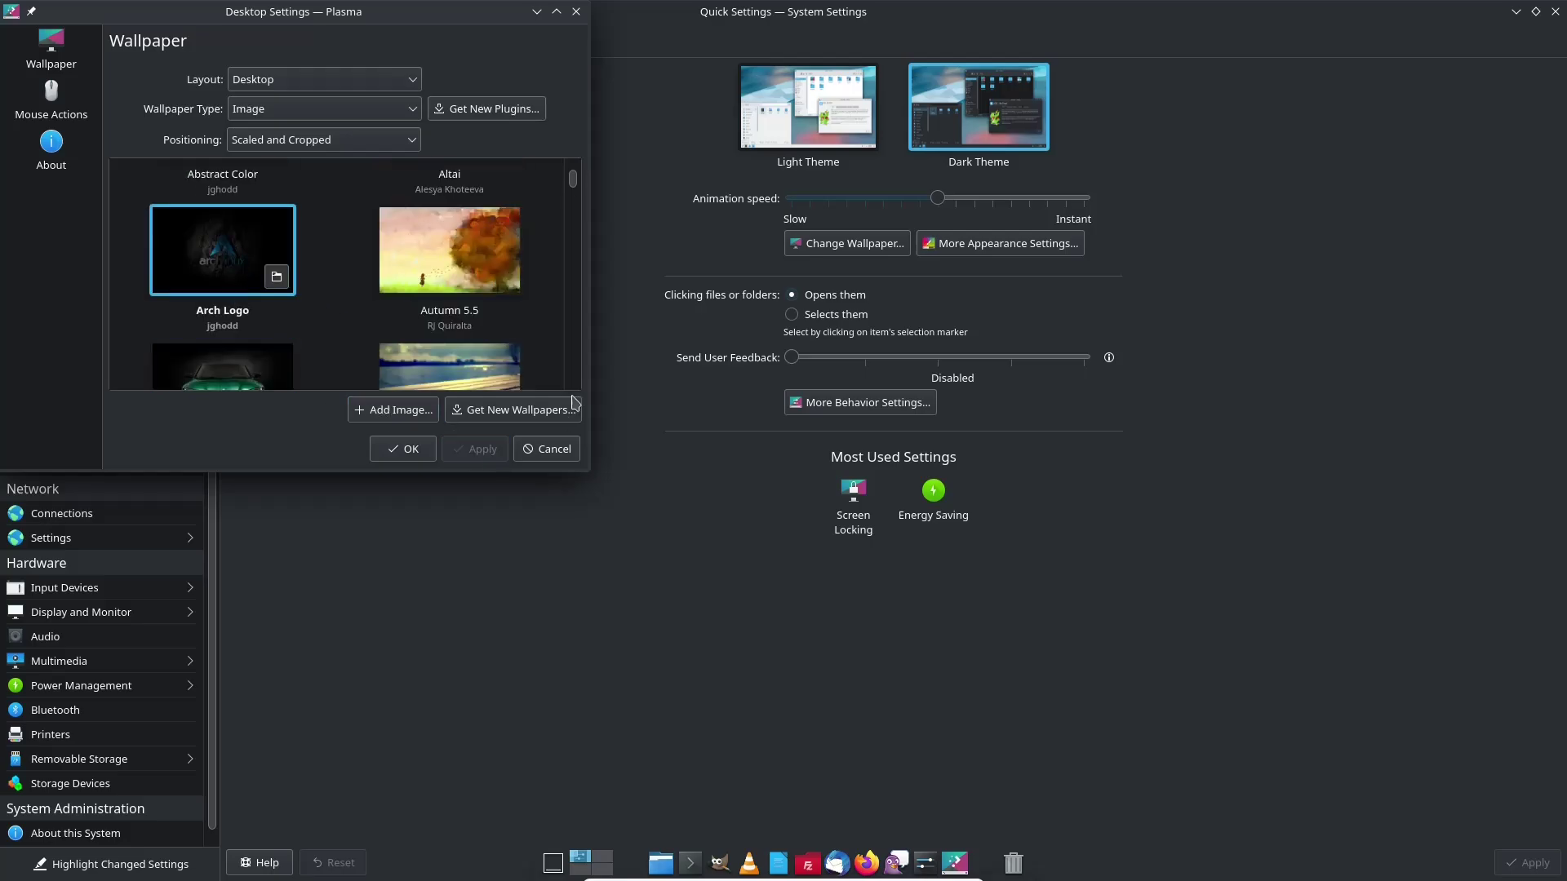
{"action": "left_click", "coordinate": [575, 11]}
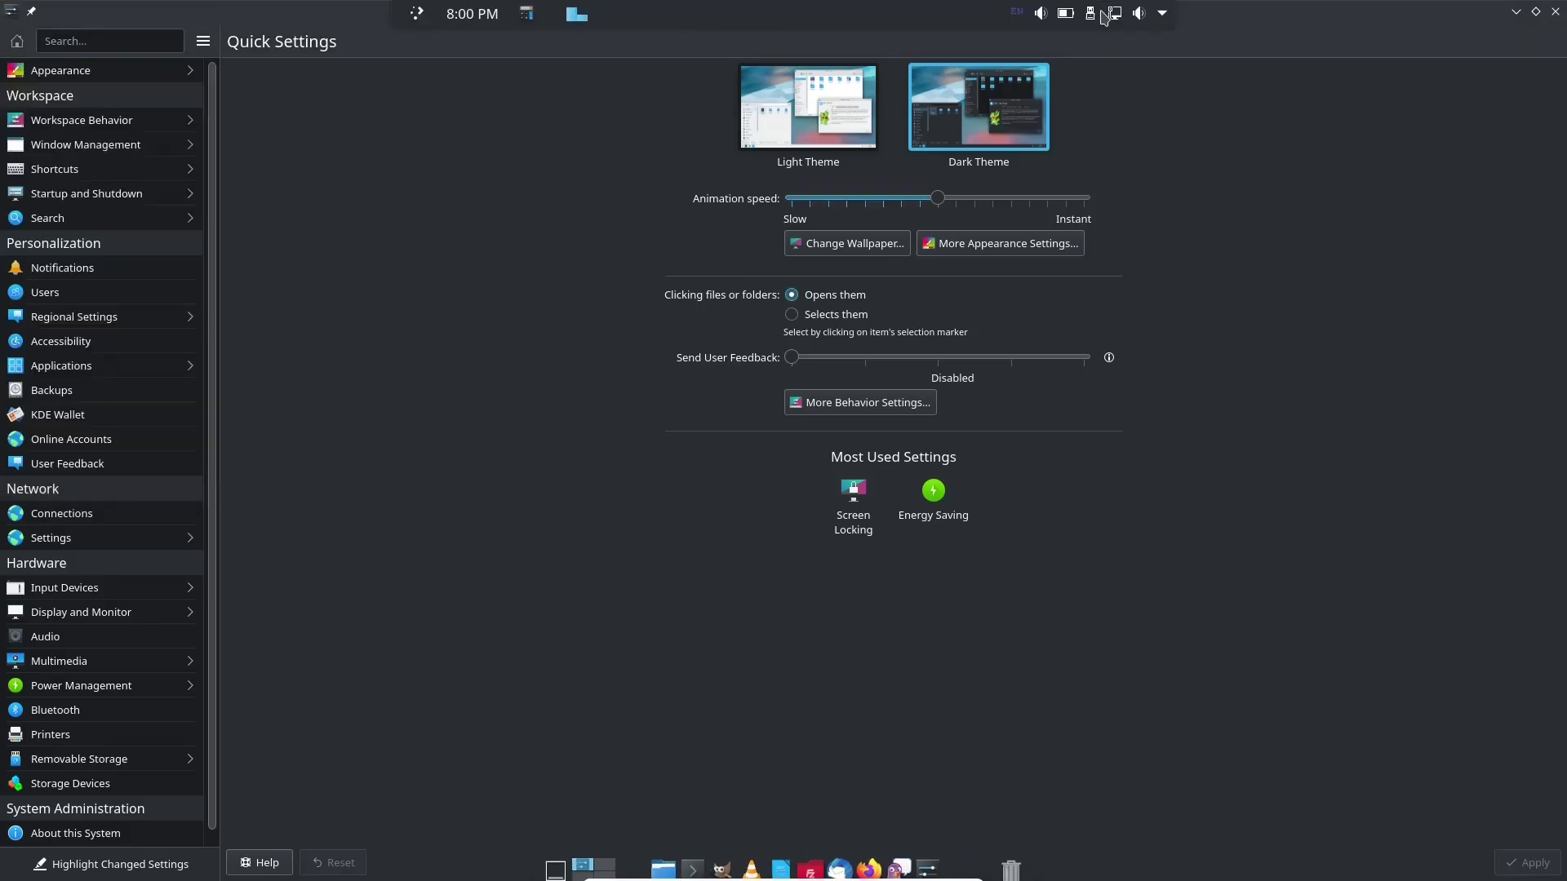
{"action": "left_click_drag", "start_coordinate": [1298, 18], "coordinate": [1082, 83]}
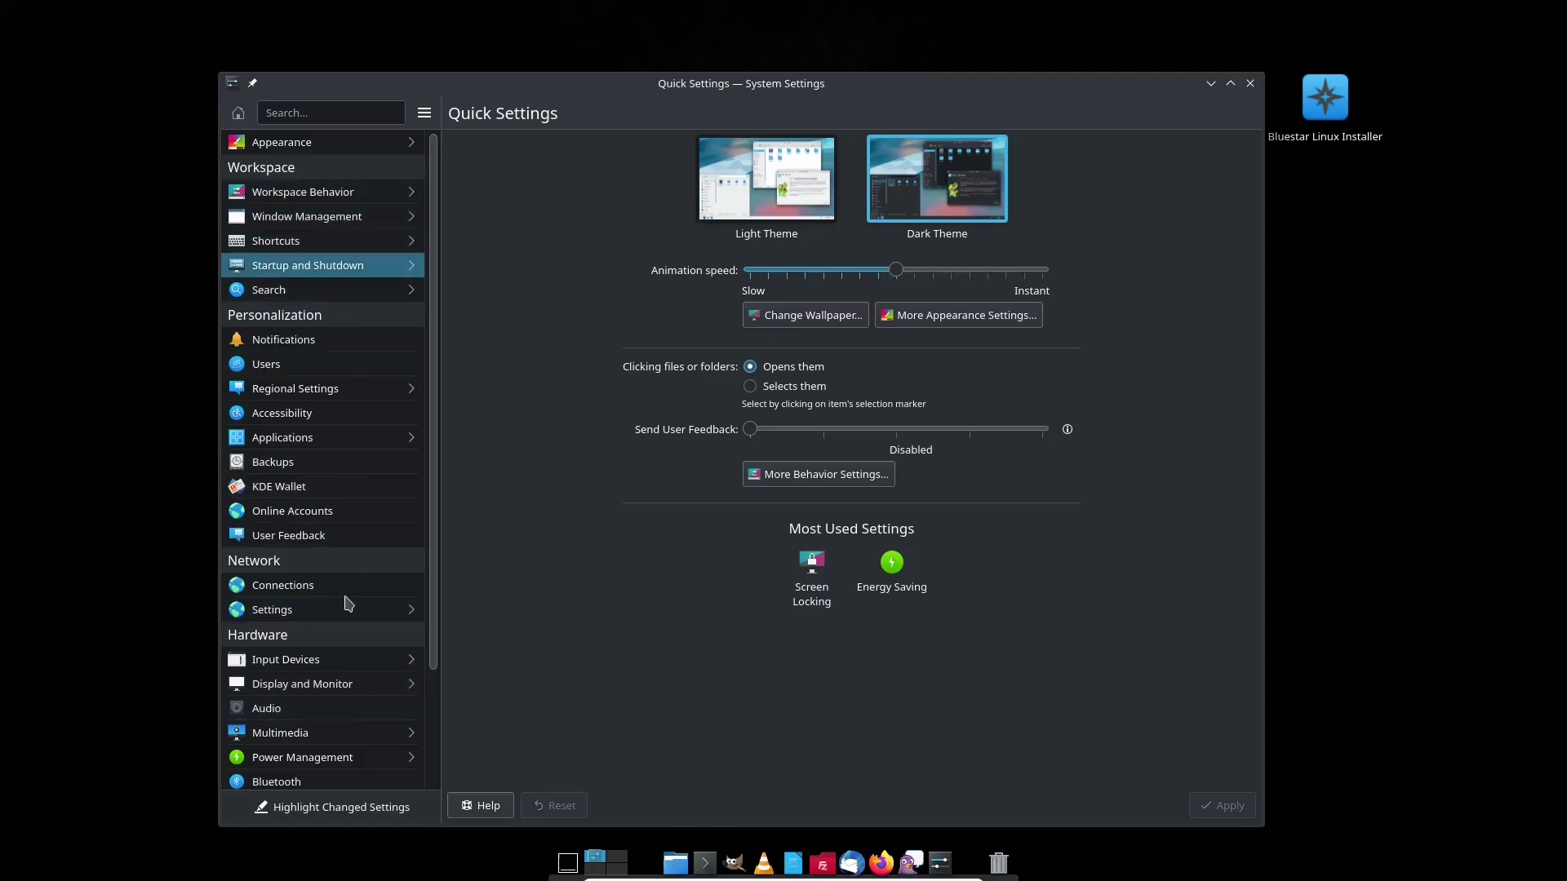
Close System Settings and browse the application menu's Development, Games and Multimedia categories.
{"action": "left_click", "coordinate": [1249, 84]}
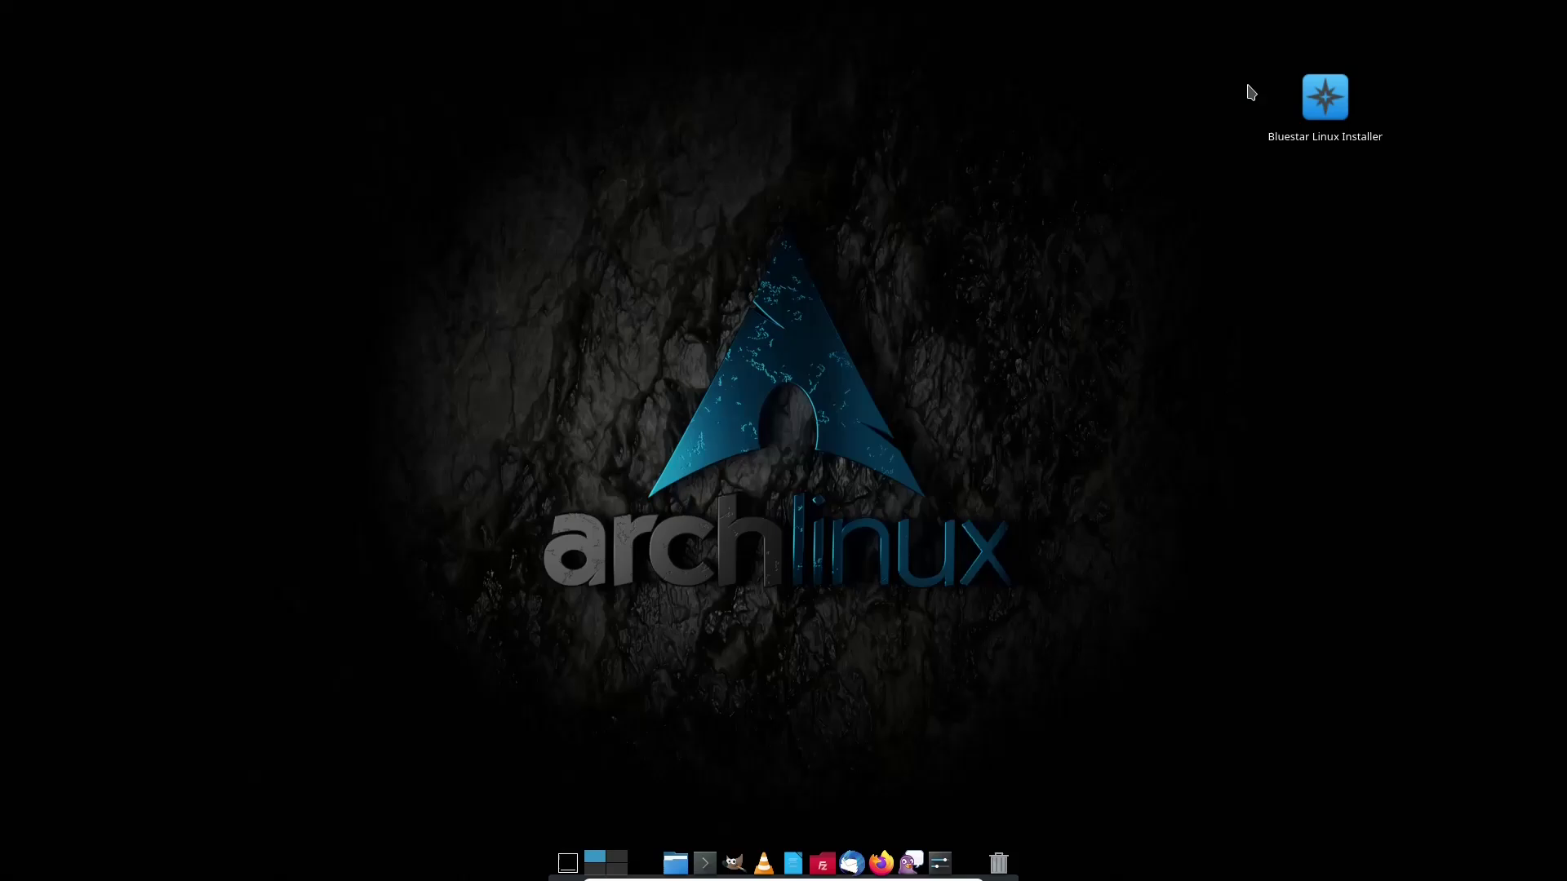
{"action": "mouse_move", "coordinate": [665, 2]}
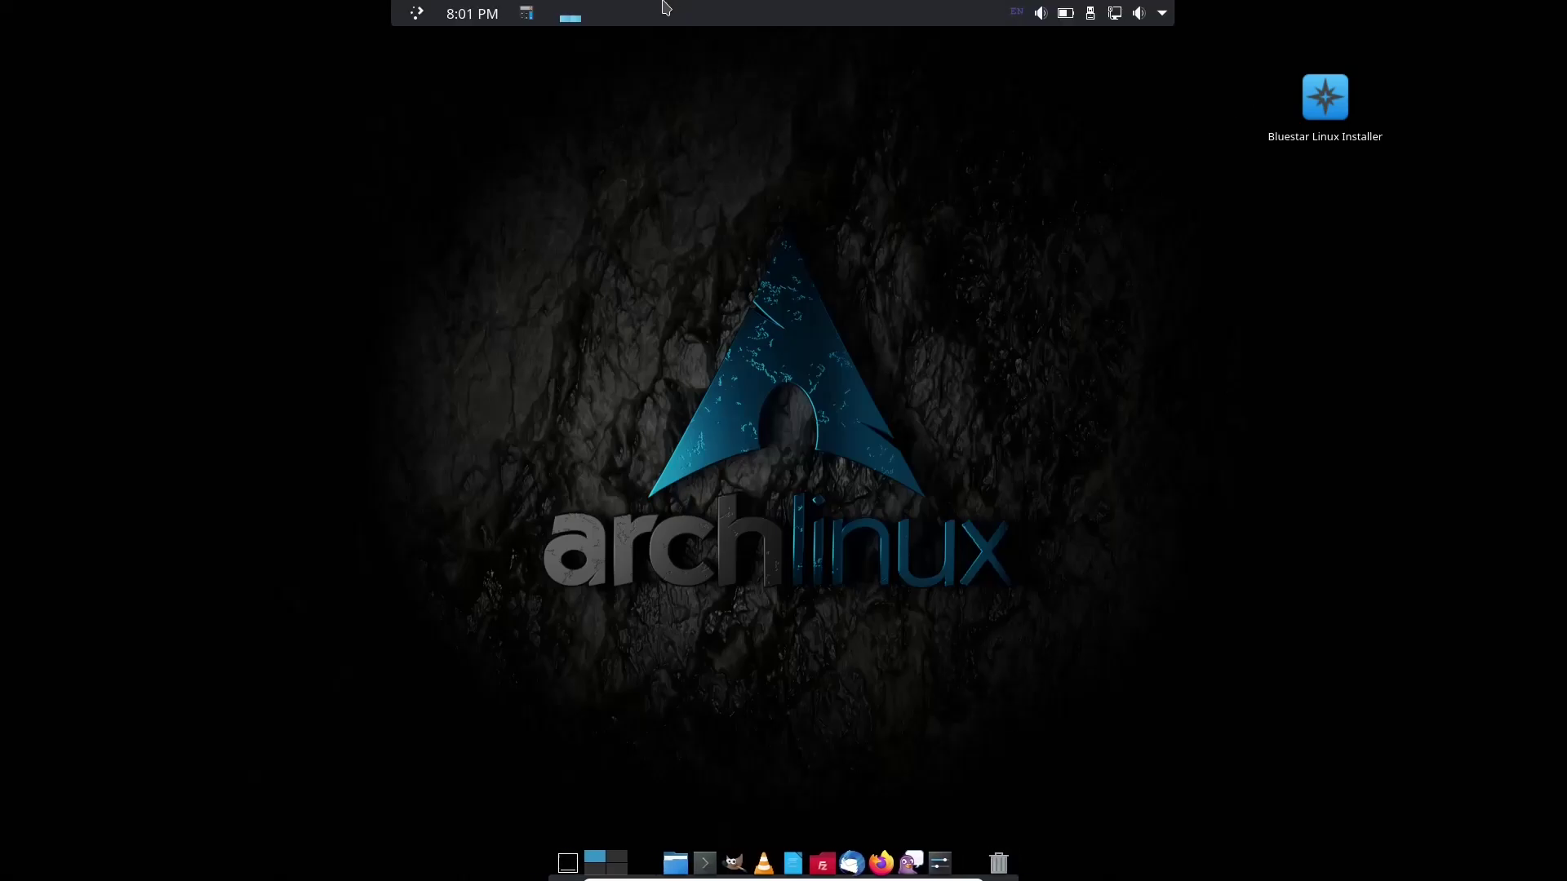
{"action": "left_click", "coordinate": [416, 16]}
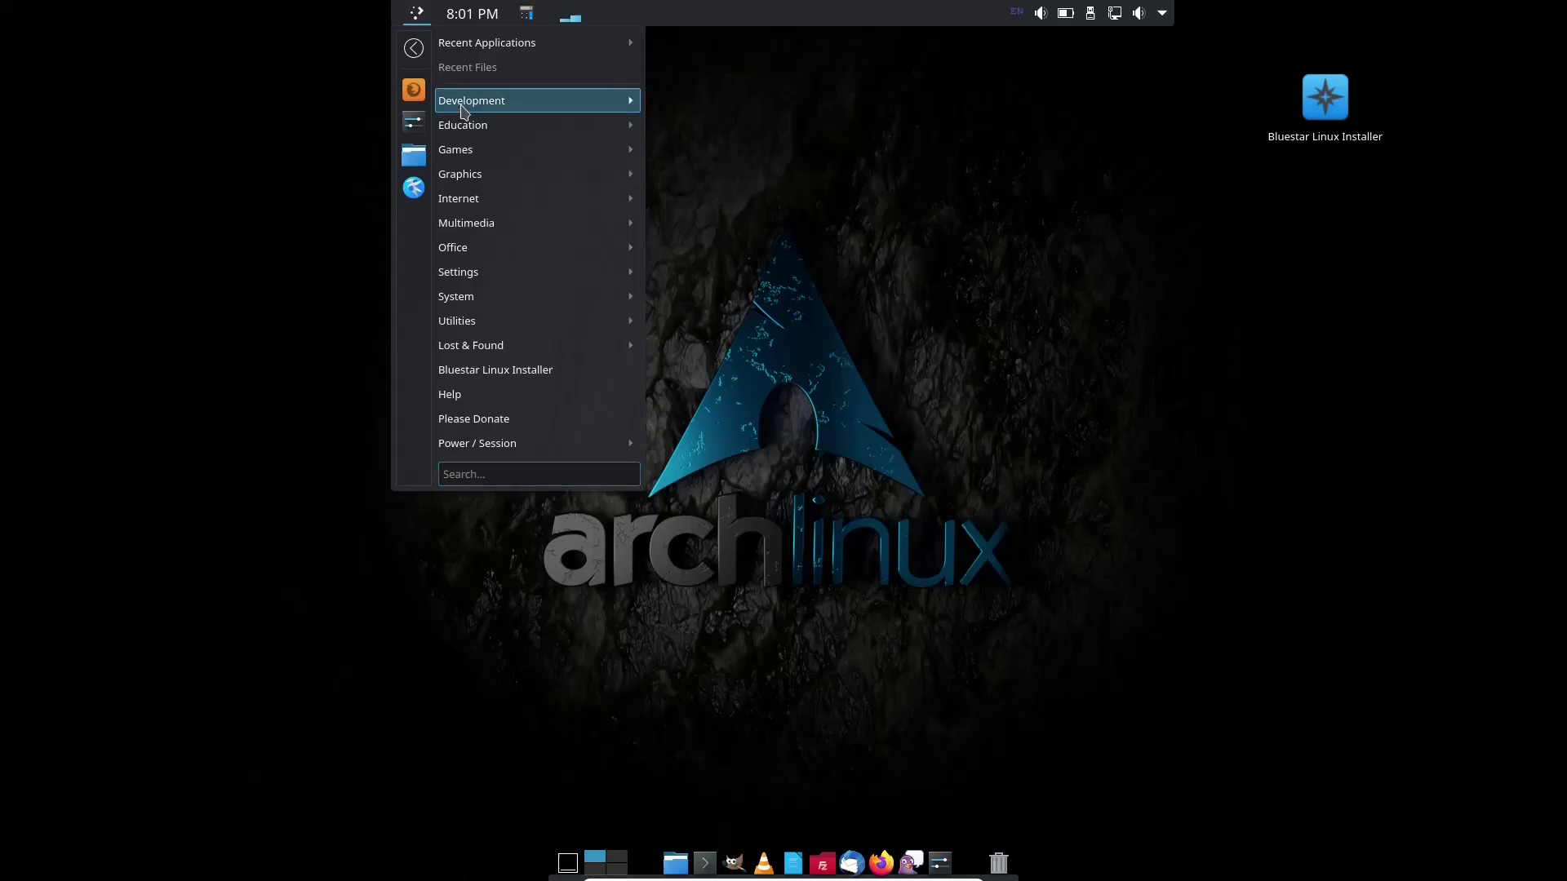
{"action": "mouse_move", "coordinate": [464, 111]}
{"action": "mouse_move", "coordinate": [723, 111]}
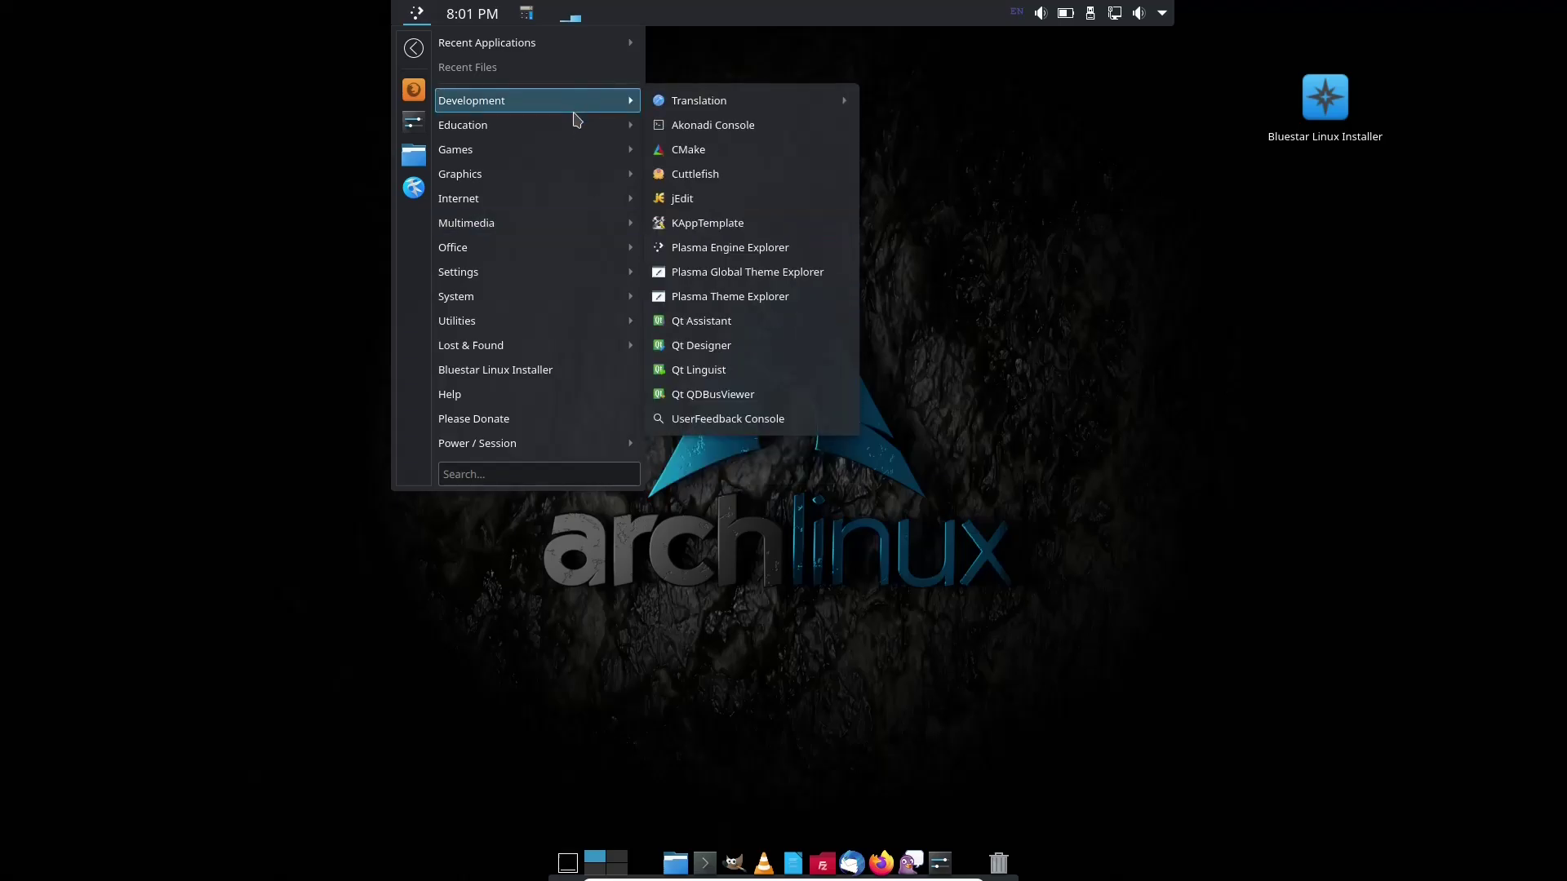
{"action": "mouse_move", "coordinate": [577, 132]}
{"action": "mouse_move", "coordinate": [751, 132]}
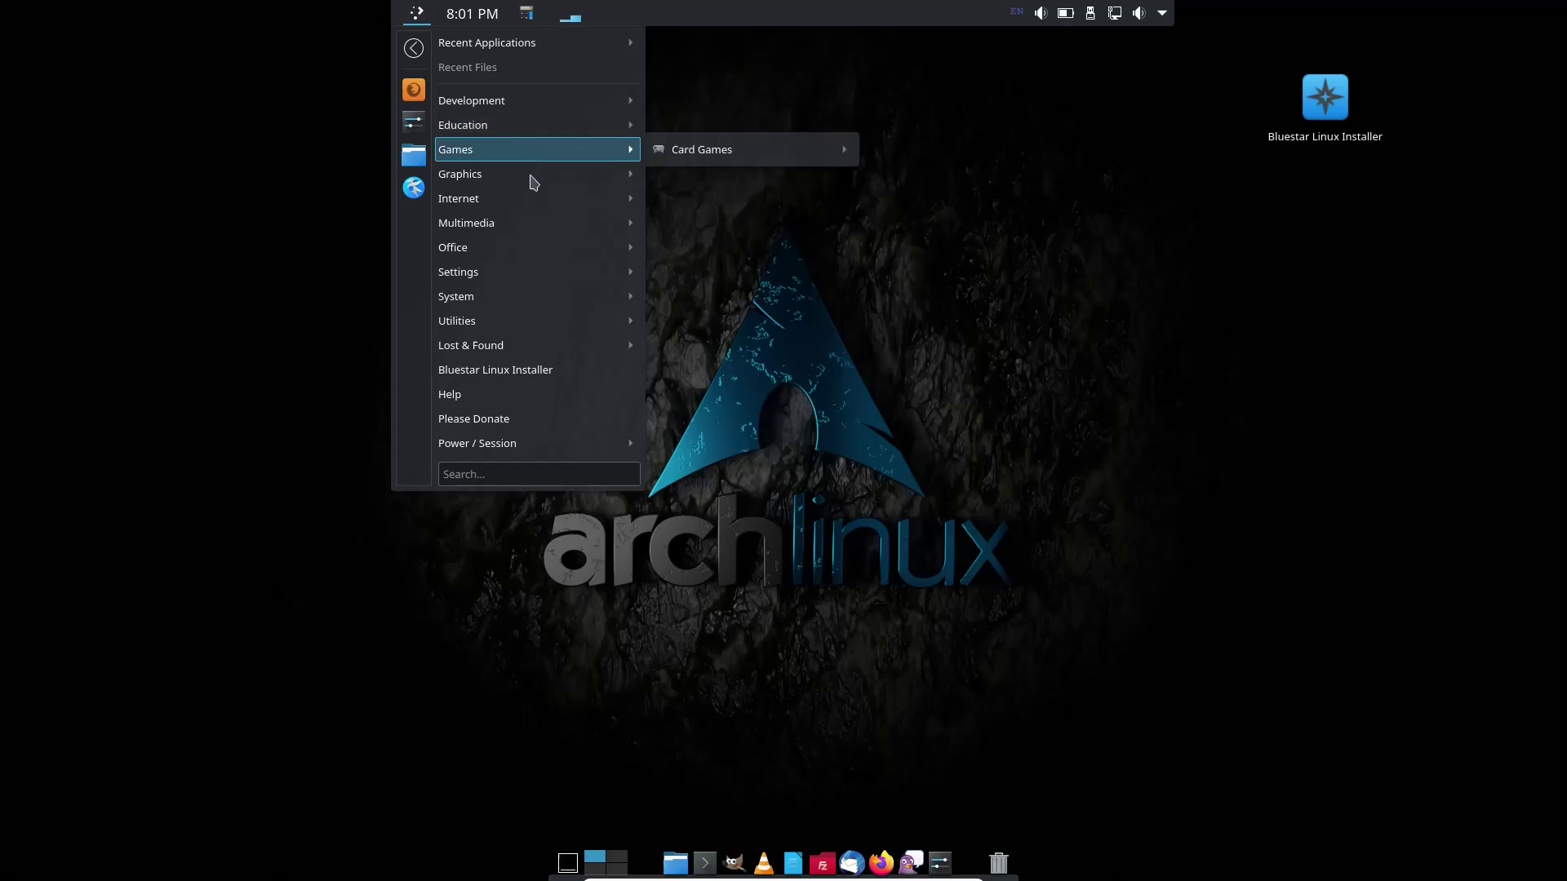
{"action": "mouse_move", "coordinate": [533, 184]}
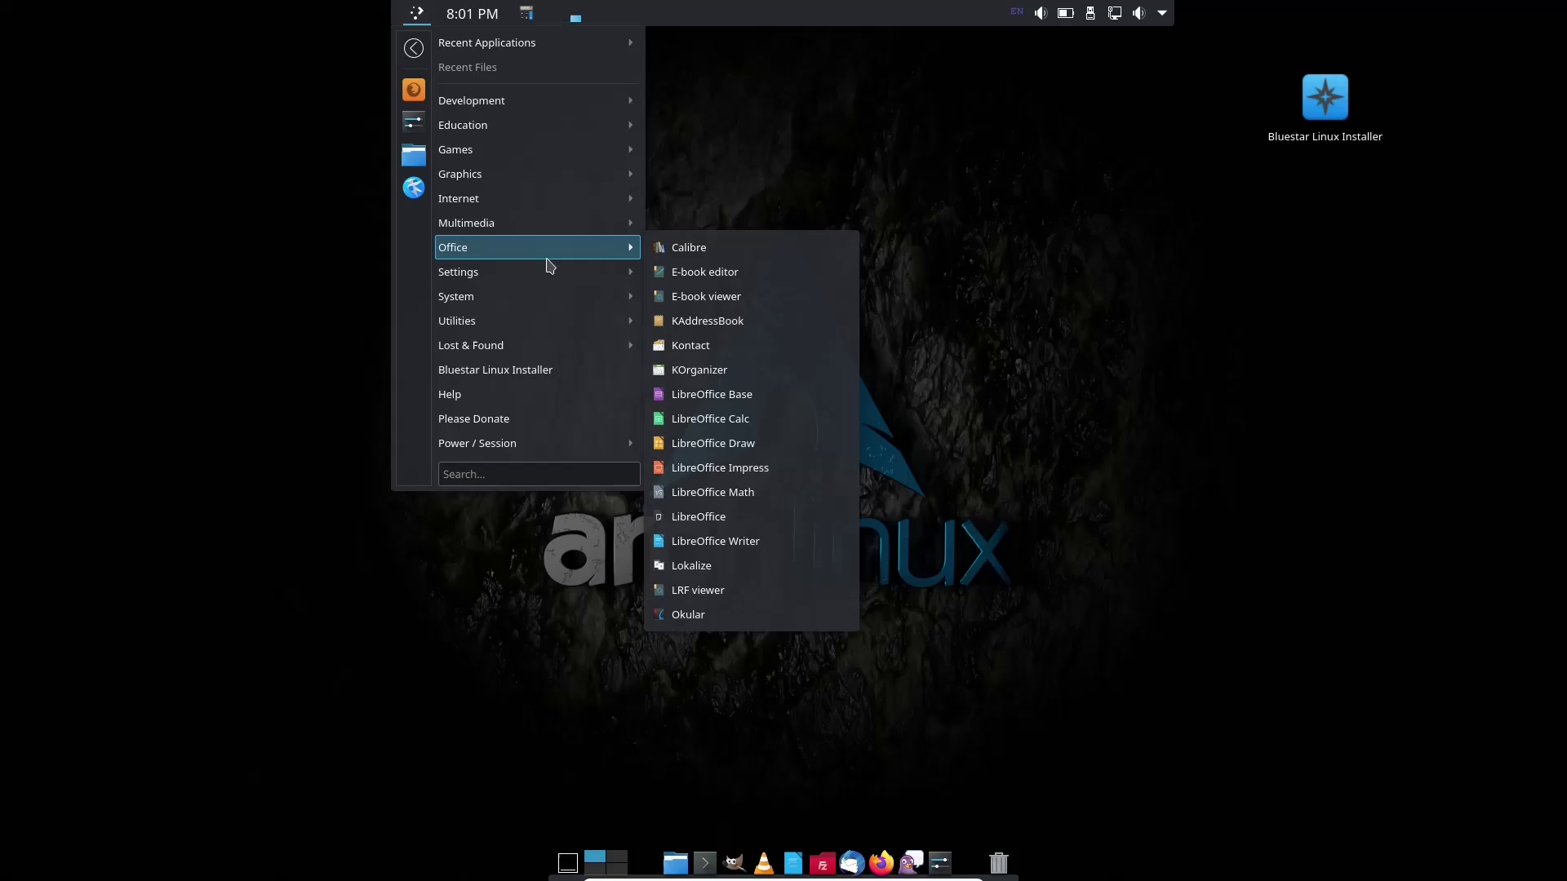
{"action": "mouse_move", "coordinate": [549, 280]}
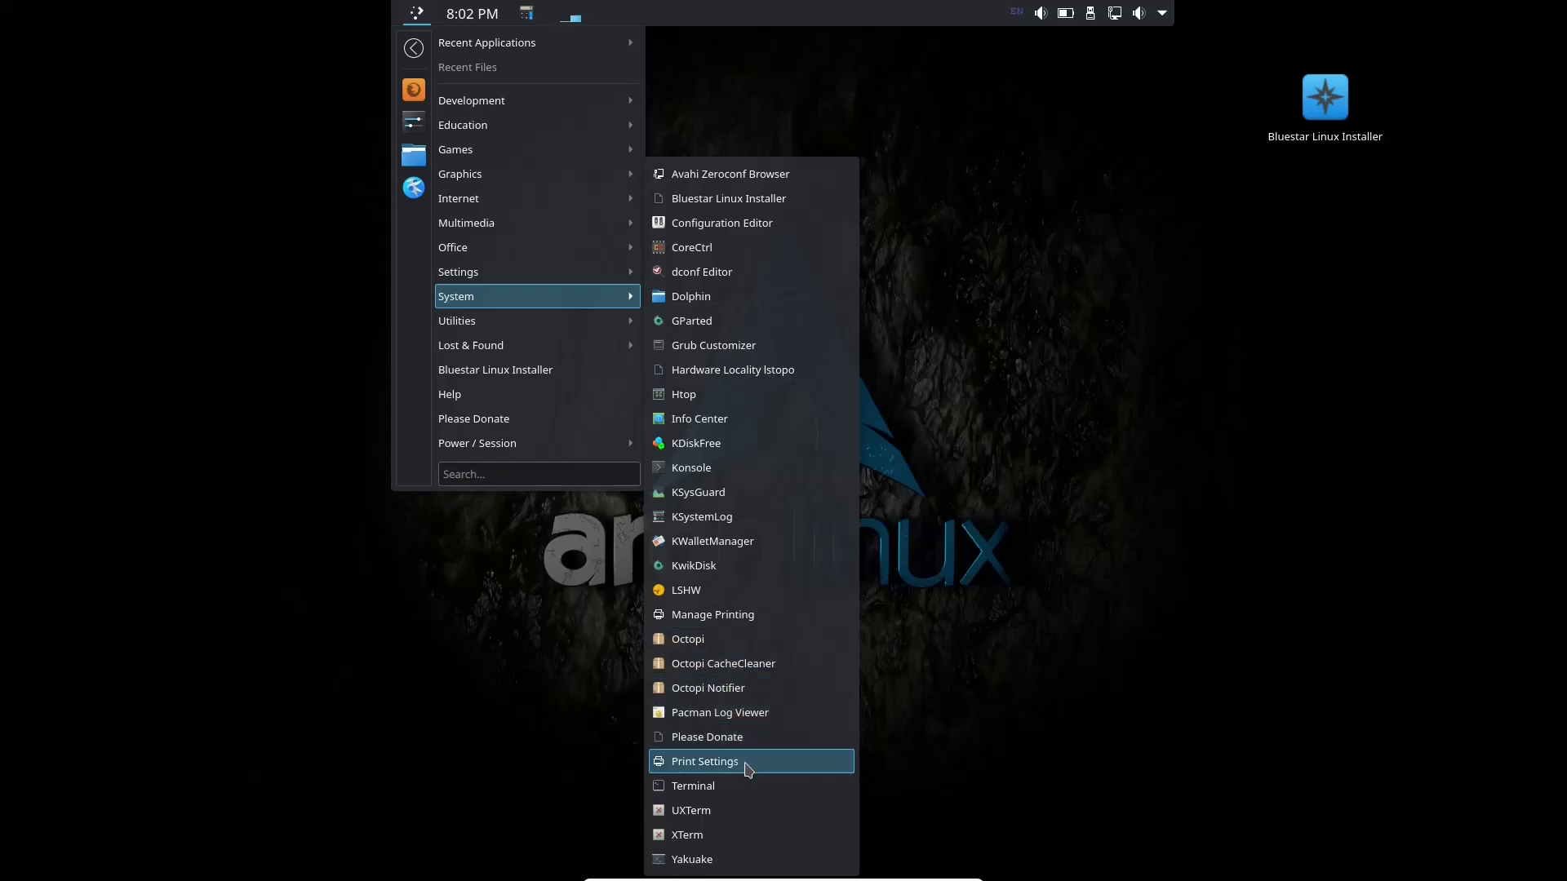
{"action": "mouse_move", "coordinate": [556, 328]}
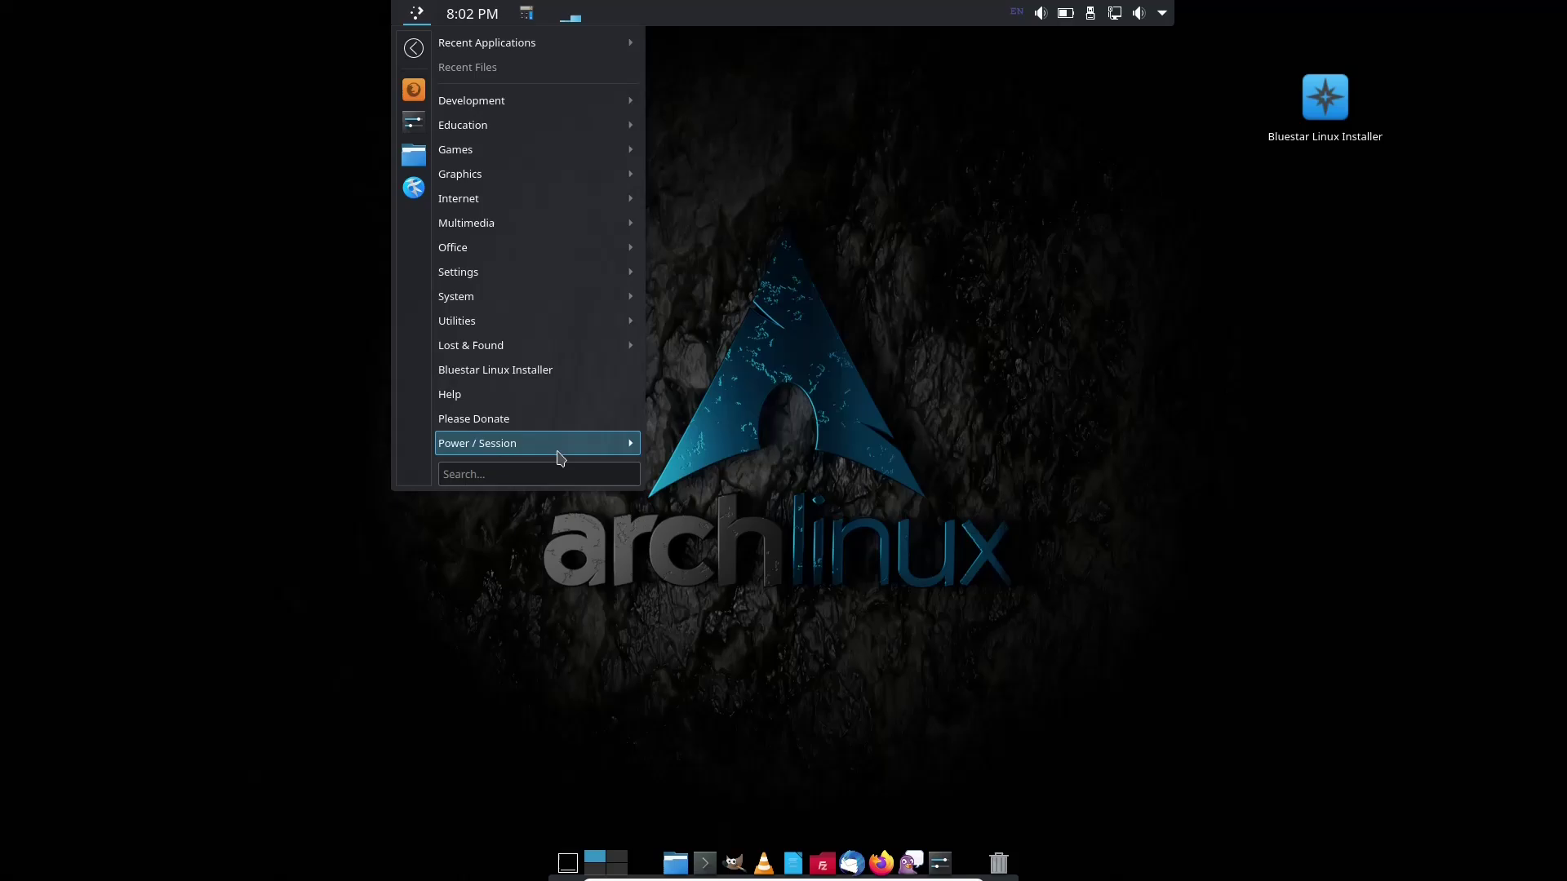
{"action": "mouse_move", "coordinate": [560, 458]}
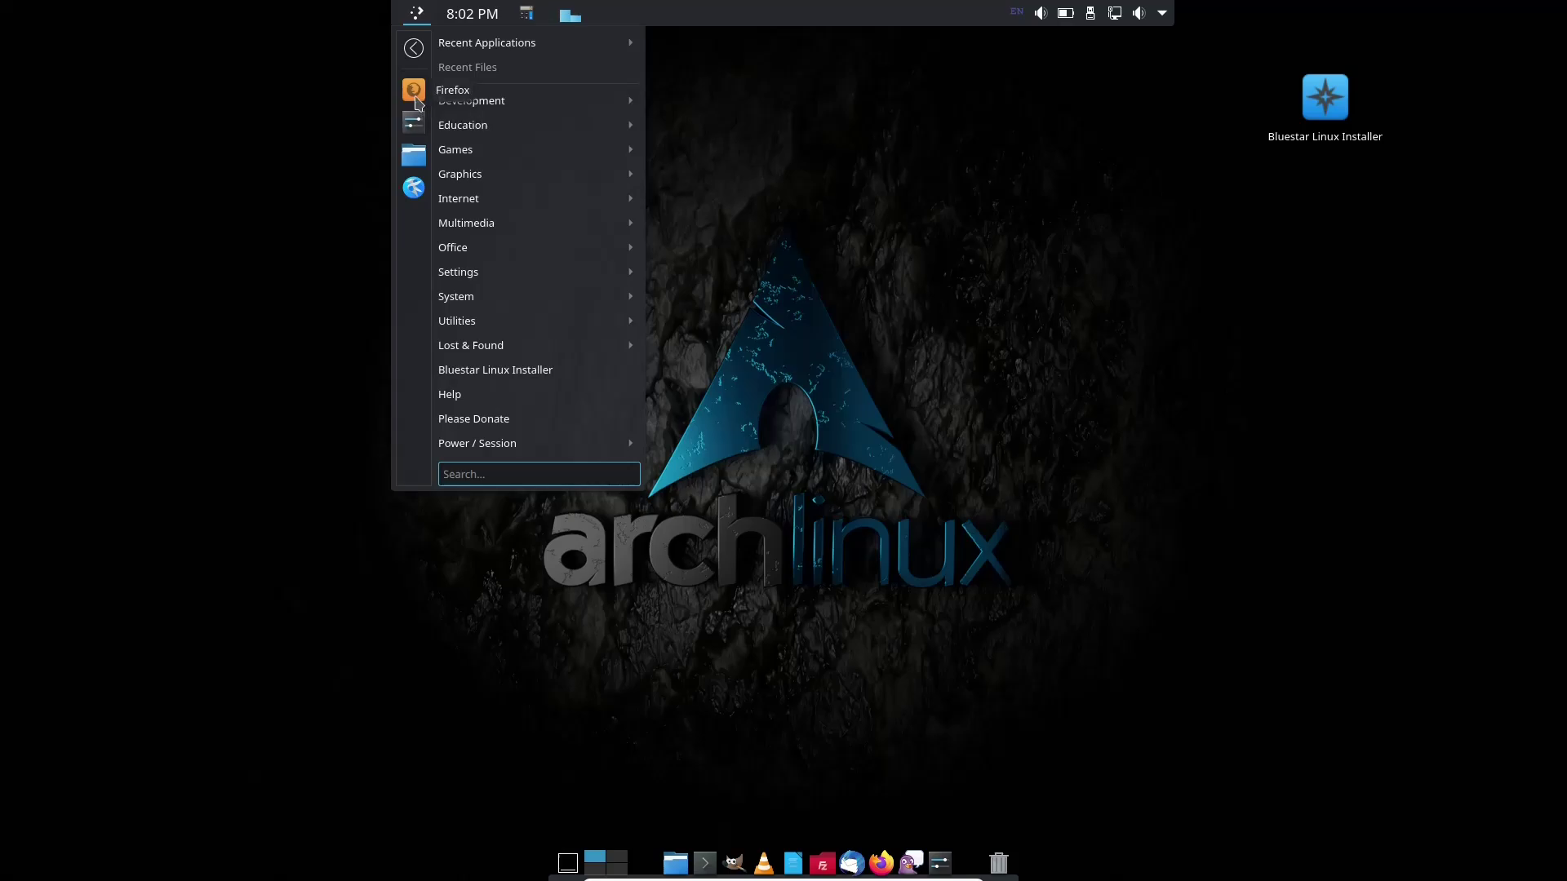
Dismiss the application menu by clicking the empty desktop.
{"action": "left_click", "coordinate": [778, 332]}
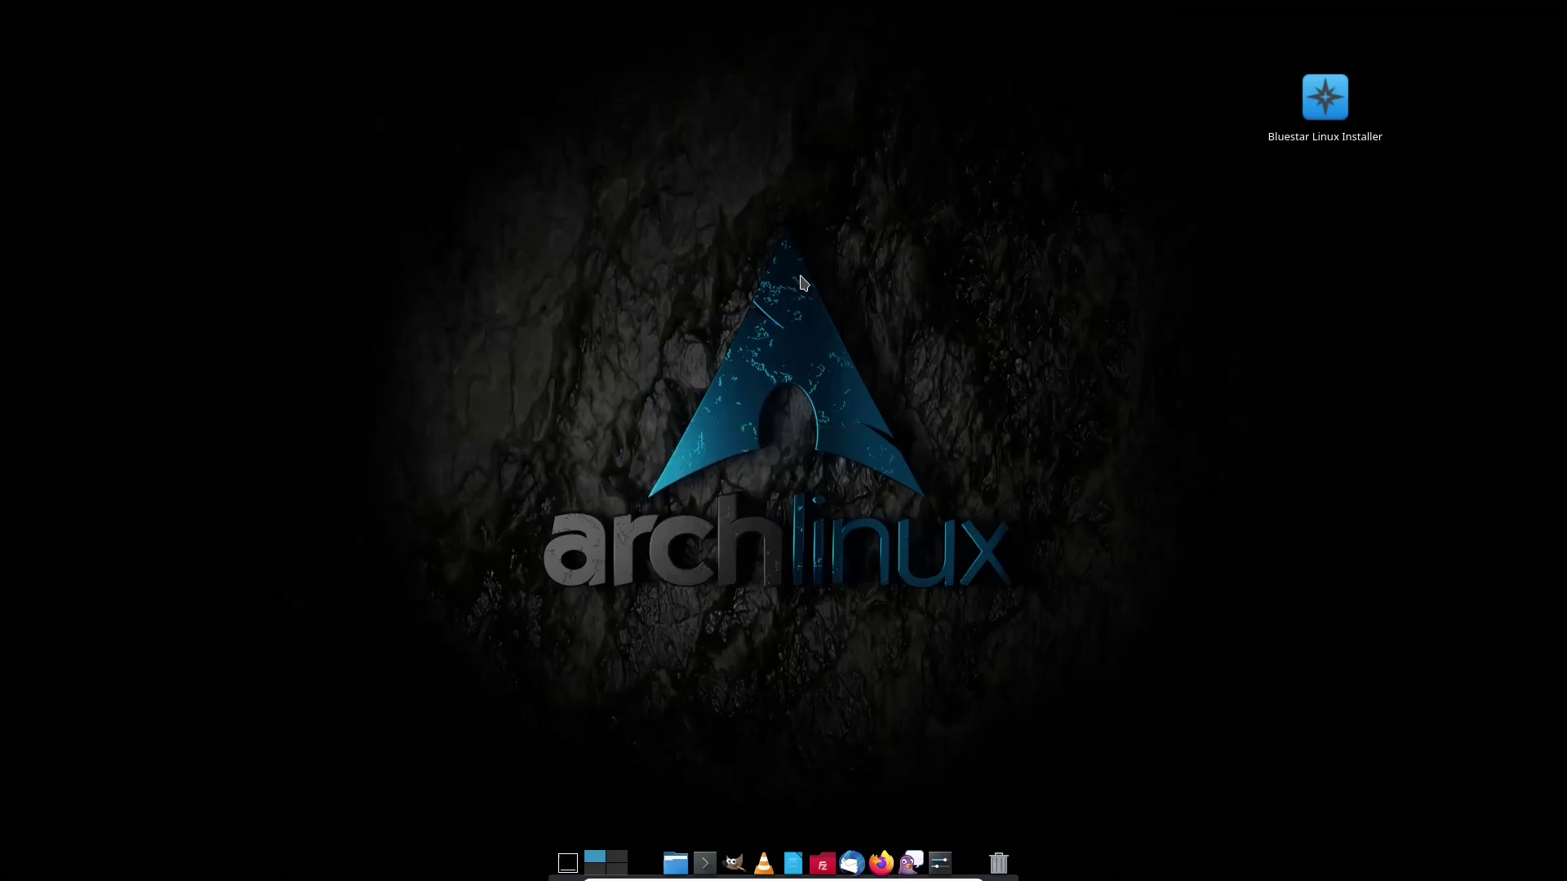